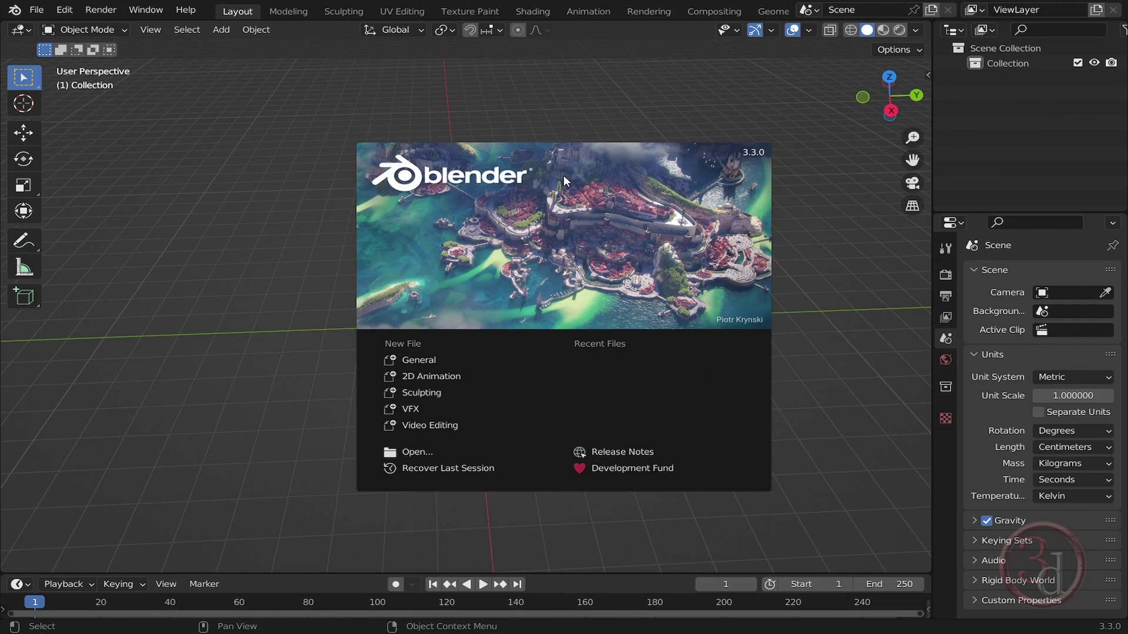
Step: Close the splash screen, then orbit and zoom to a level view of the empty scene
{"action": "left_click", "coordinate": [787, 261]}
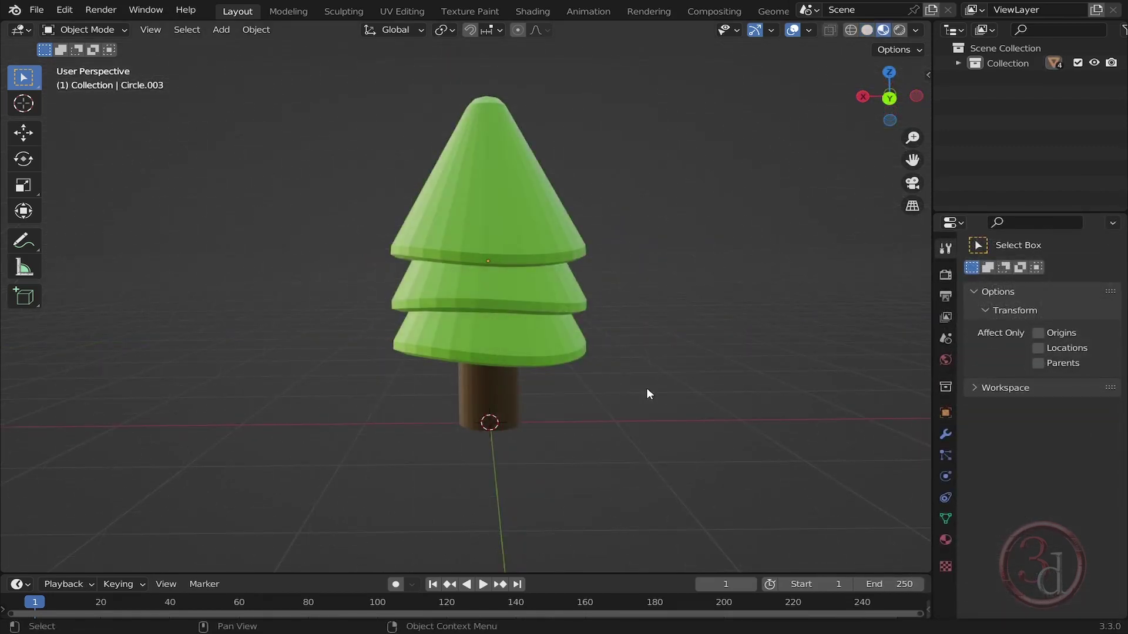
{"action": "middle_click_drag", "start_coordinate": [608, 368], "coordinate": [676, 390]}
{"action": "middle_click_drag", "start_coordinate": [560, 355], "coordinate": [433, 453]}
{"action": "scroll", "coordinate": [618, 373], "scroll_direction": "up", "scroll_amount": 5}
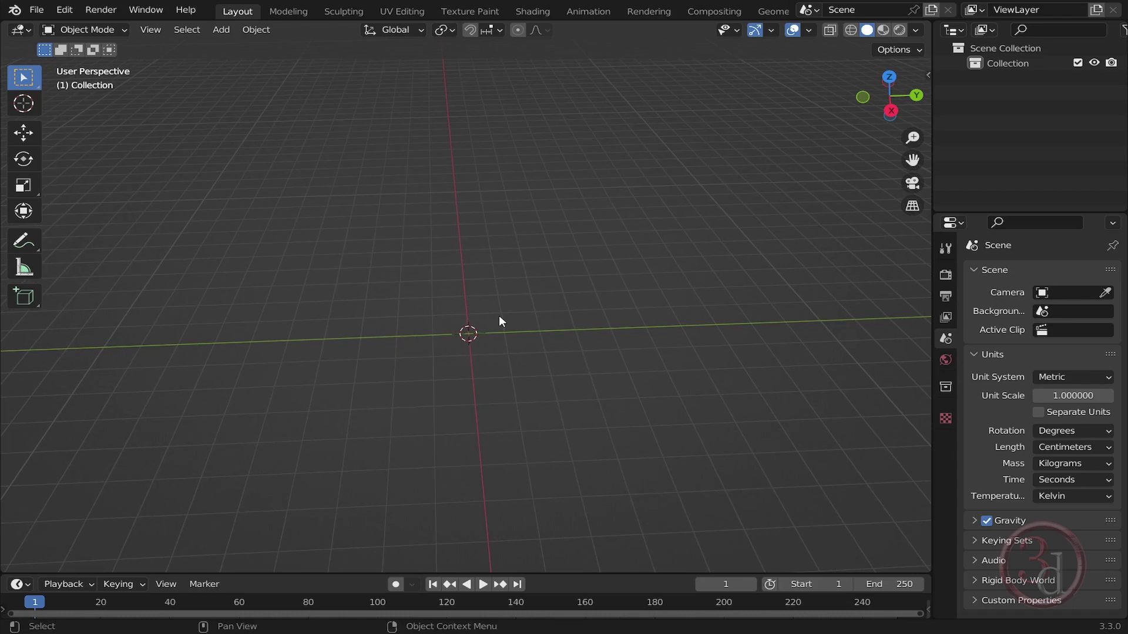
Step: Add a circle mesh at the world origin
{"action": "key", "text": "shift+a"}
{"action": "mouse_move", "coordinate": [488, 315]}
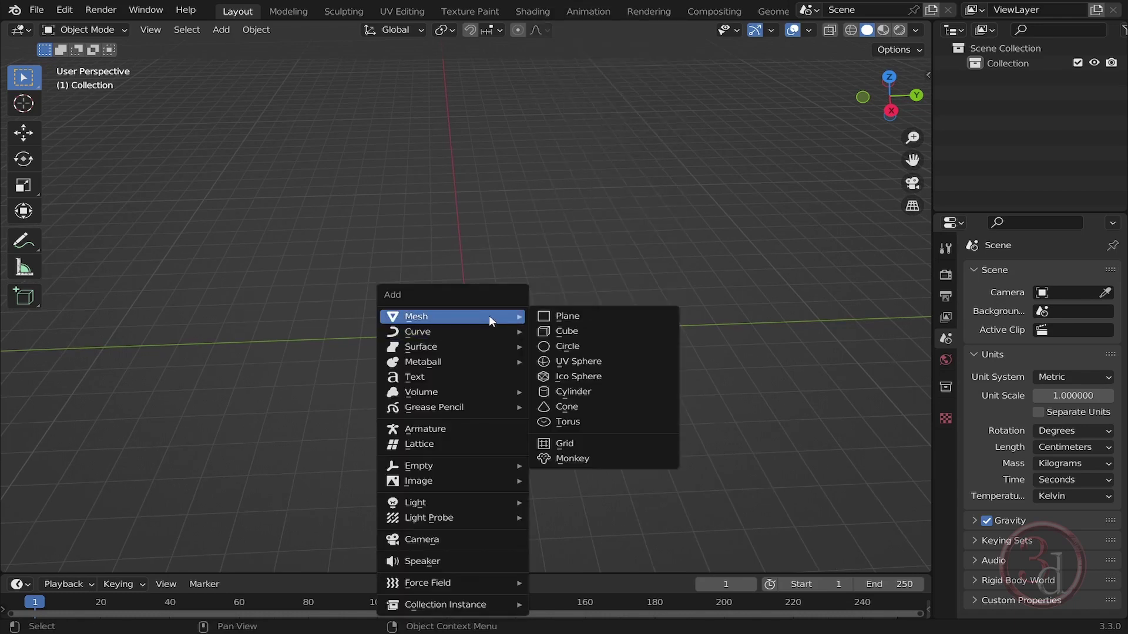
{"action": "left_click", "coordinate": [578, 348]}
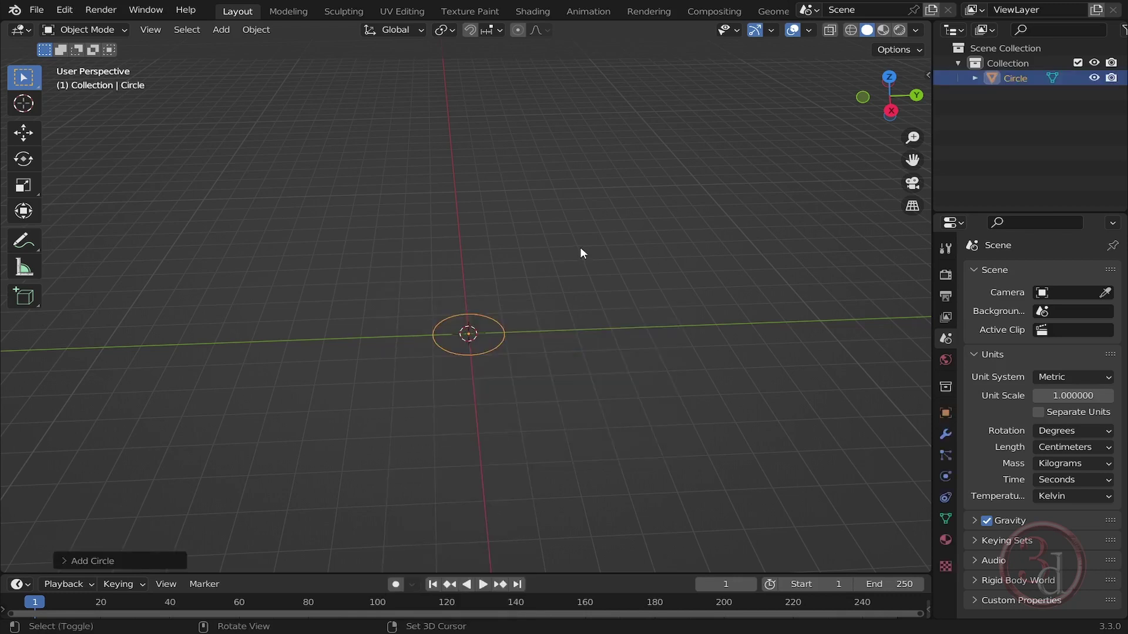
{"action": "key", "text": "shift+a"}
{"action": "mouse_move", "coordinate": [580, 248]}
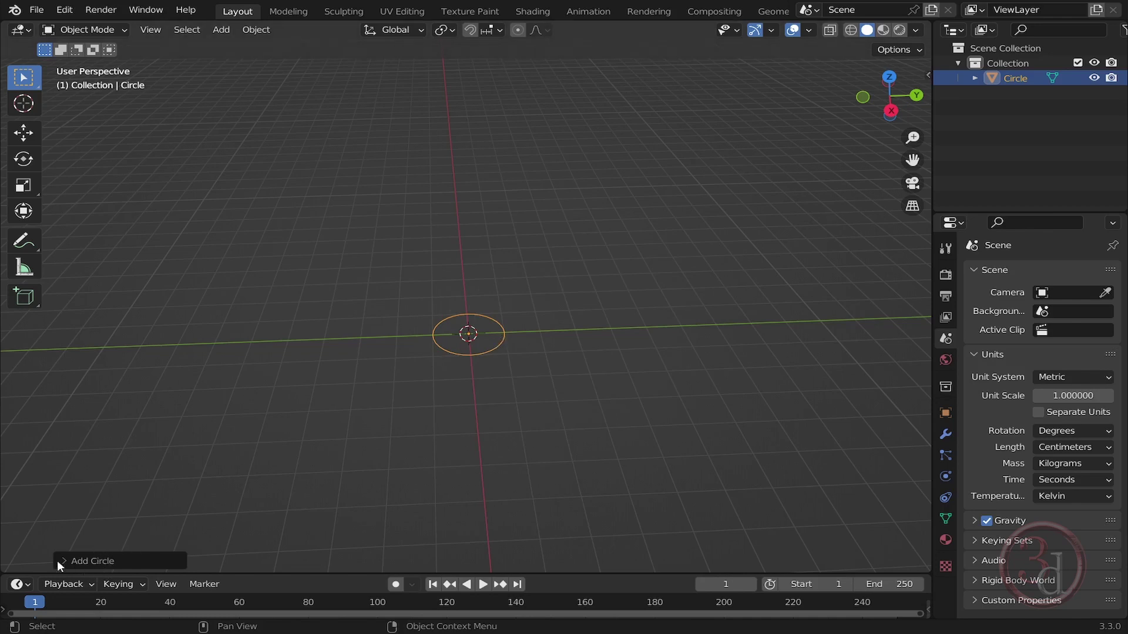
Step: Set the new circle's radius to 35 cm and reselect it
{"action": "left_click", "coordinate": [103, 560]}
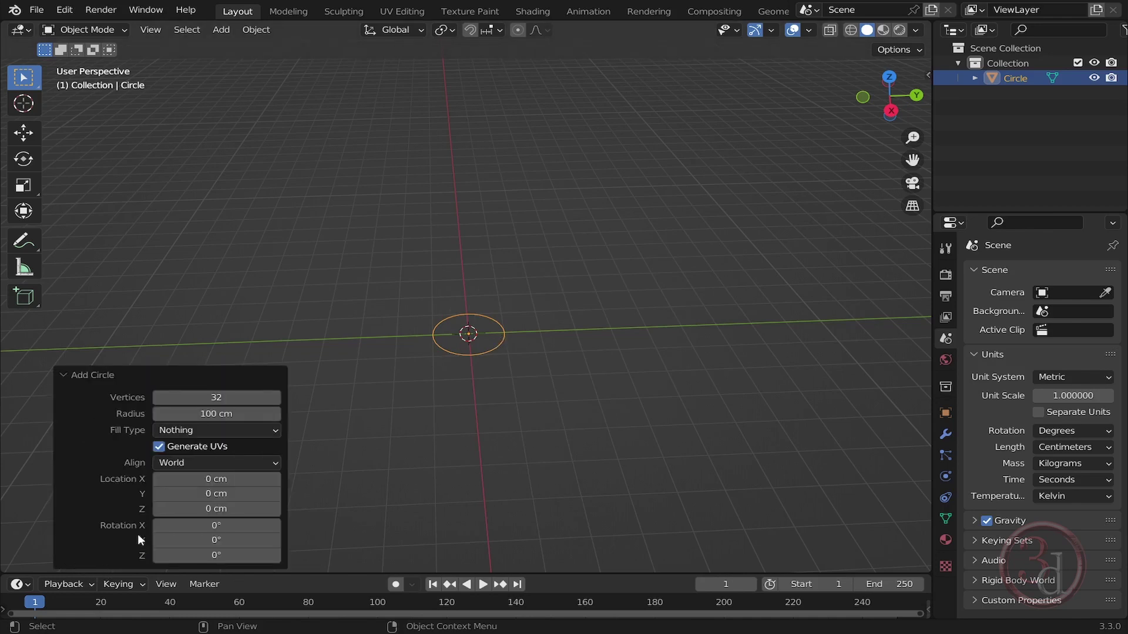
{"action": "left_click", "coordinate": [221, 414]}
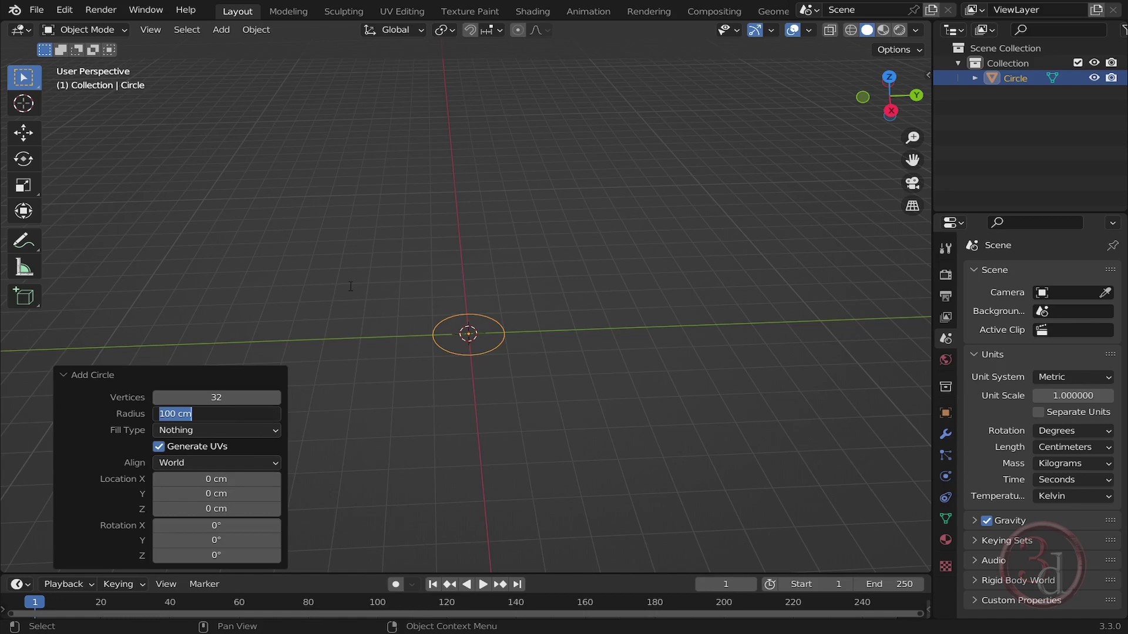
{"action": "type", "text": "35"}
{"action": "key", "text": "Return"}
{"action": "middle_click_drag", "start_coordinate": [564, 394], "coordinate": [580, 361]}
{"action": "left_click", "coordinate": [580, 362]}
{"action": "scroll", "coordinate": [492, 326], "scroll_direction": "up", "scroll_amount": 2}
{"action": "scroll", "coordinate": [493, 347], "scroll_direction": "up", "scroll_amount": 3}
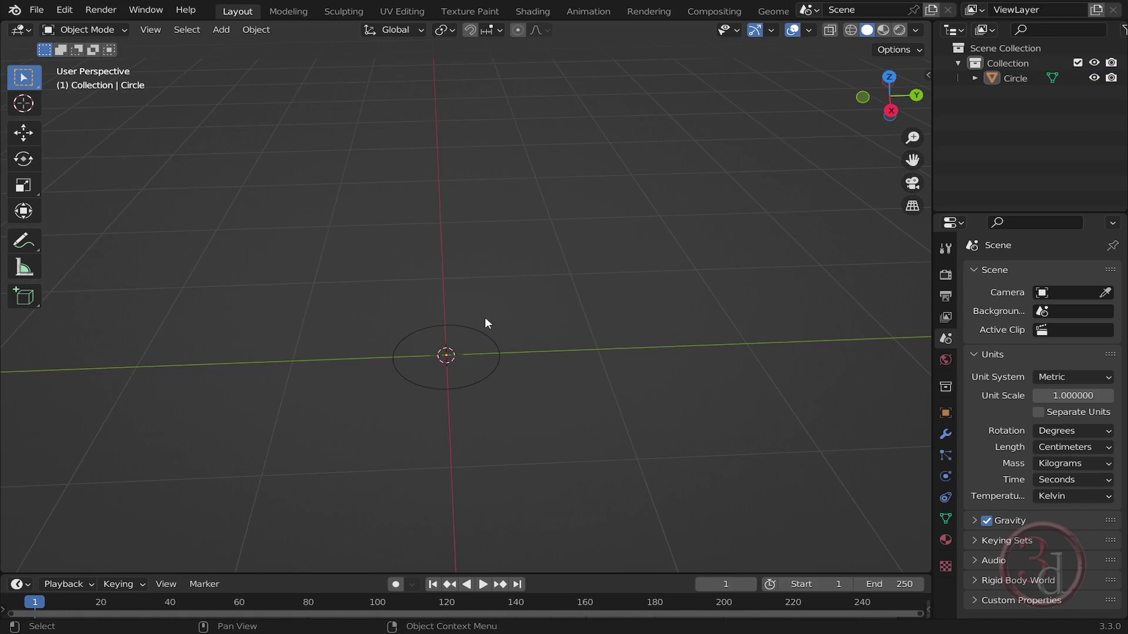
{"action": "left_click", "coordinate": [476, 339]}
Step: Select all the circle's vertices and fill the loop with a face
{"action": "middle_click_drag", "start_coordinate": [488, 366], "coordinate": [524, 376], "text": "shift"}
{"action": "key", "text": "Tab"}
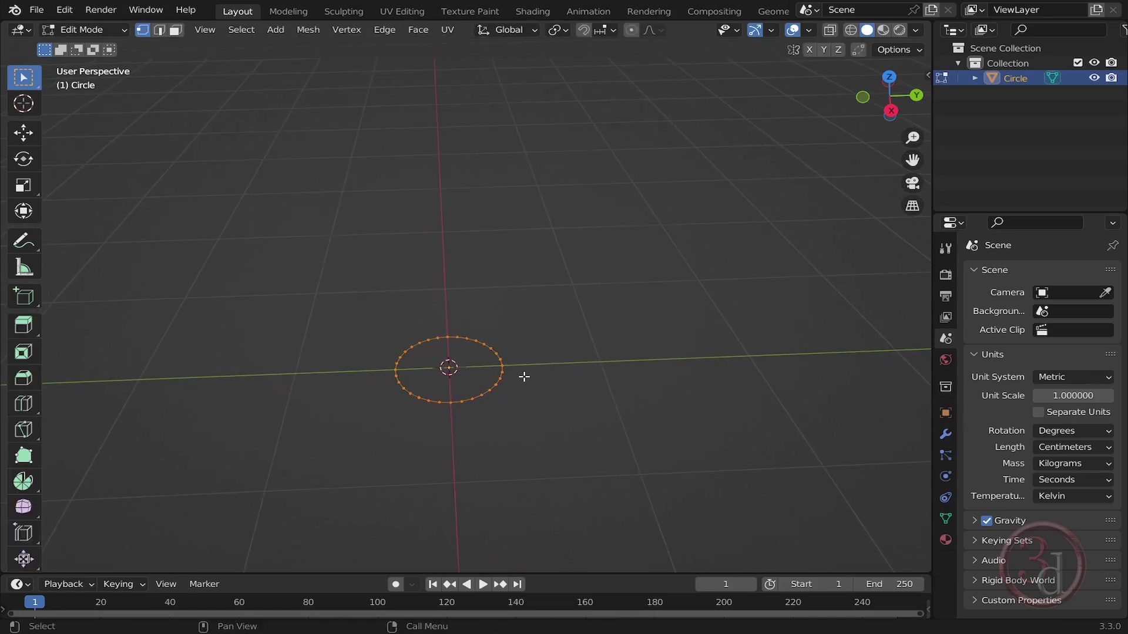
{"action": "key", "text": "Tab"}
{"action": "key", "text": "Tab"}
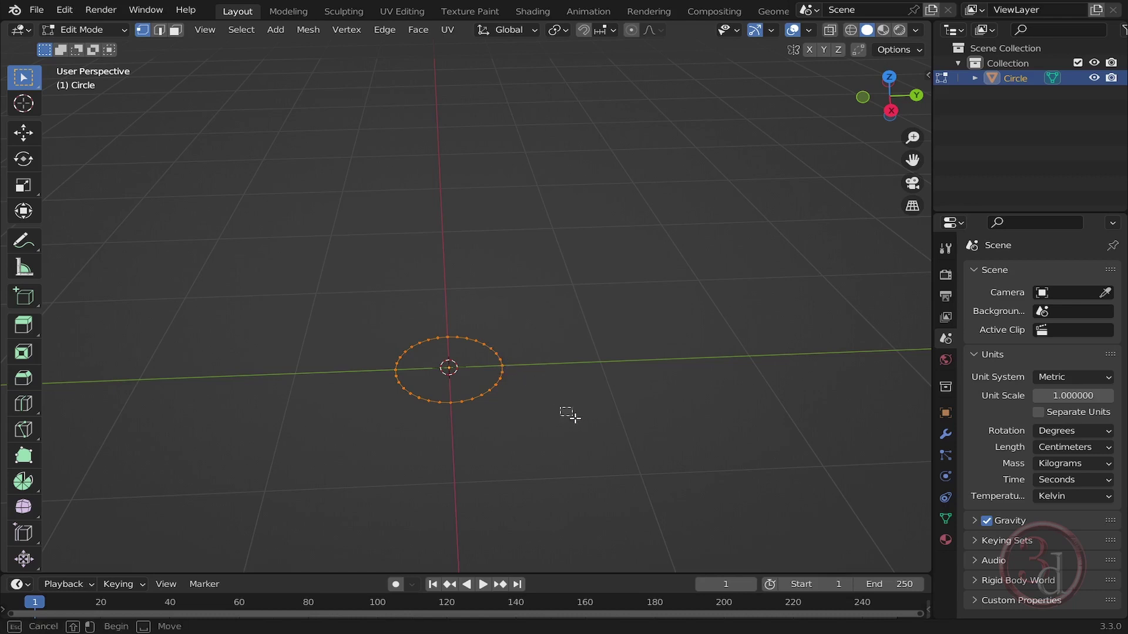
{"action": "left_click", "coordinate": [591, 435]}
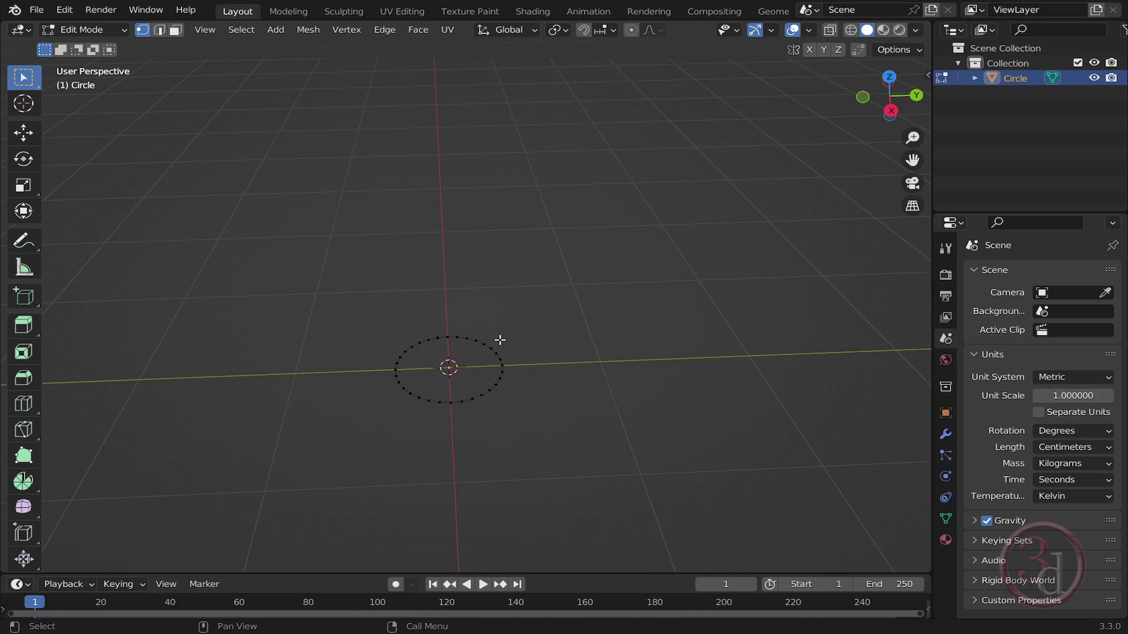
{"action": "left_click_drag", "start_coordinate": [550, 291], "coordinate": [355, 443]}
{"action": "key", "text": "f"}
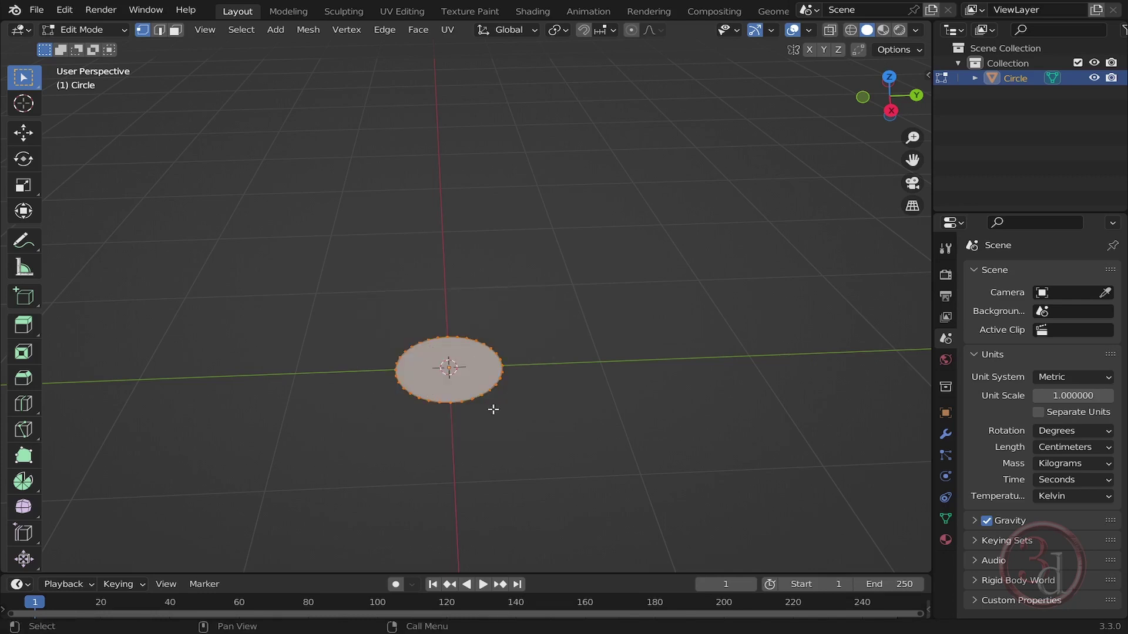
Step: Extrude the disc 60 cm upward into a cylinder and return to Object Mode
{"action": "middle_click_drag", "start_coordinate": [528, 381], "coordinate": [544, 400], "text": "shift"}
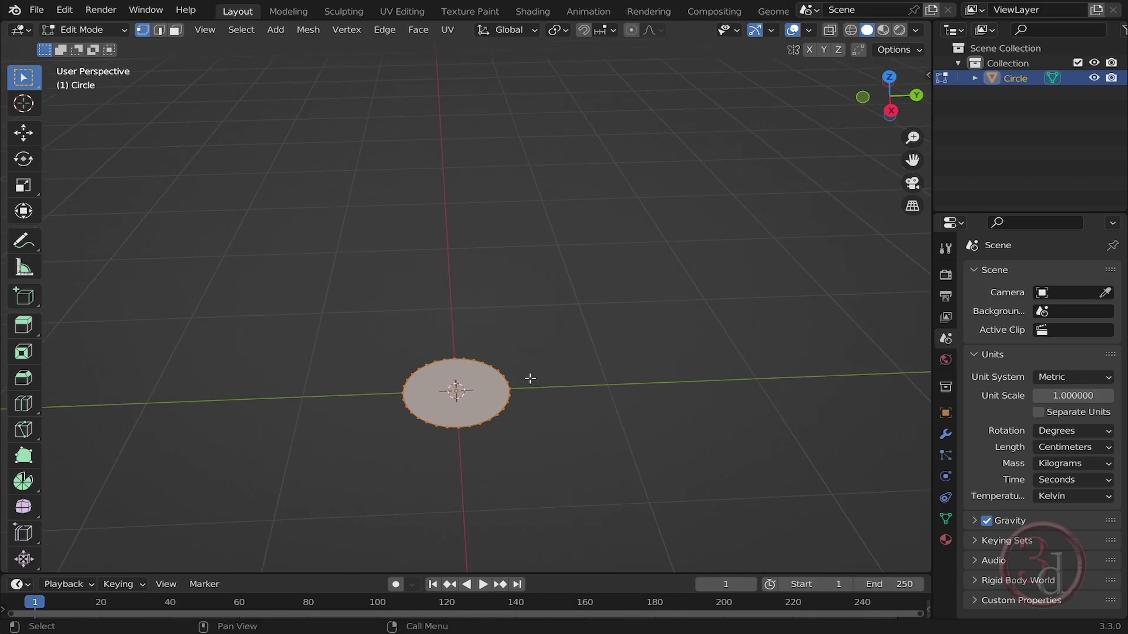
{"action": "key", "text": "e"}
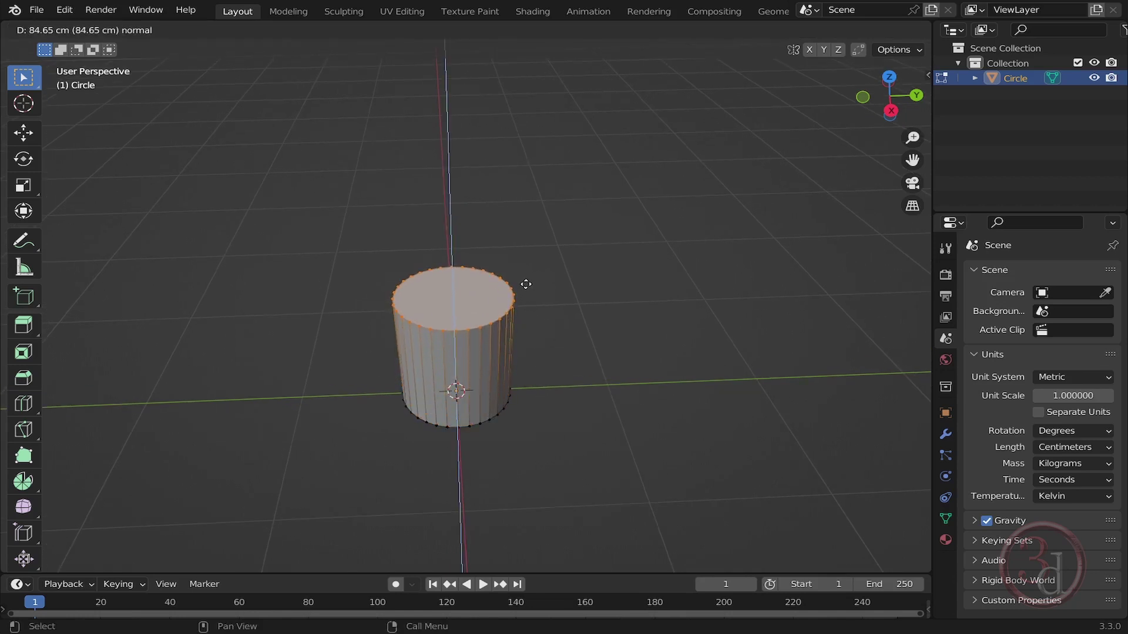
{"action": "left_click", "coordinate": [525, 283]}
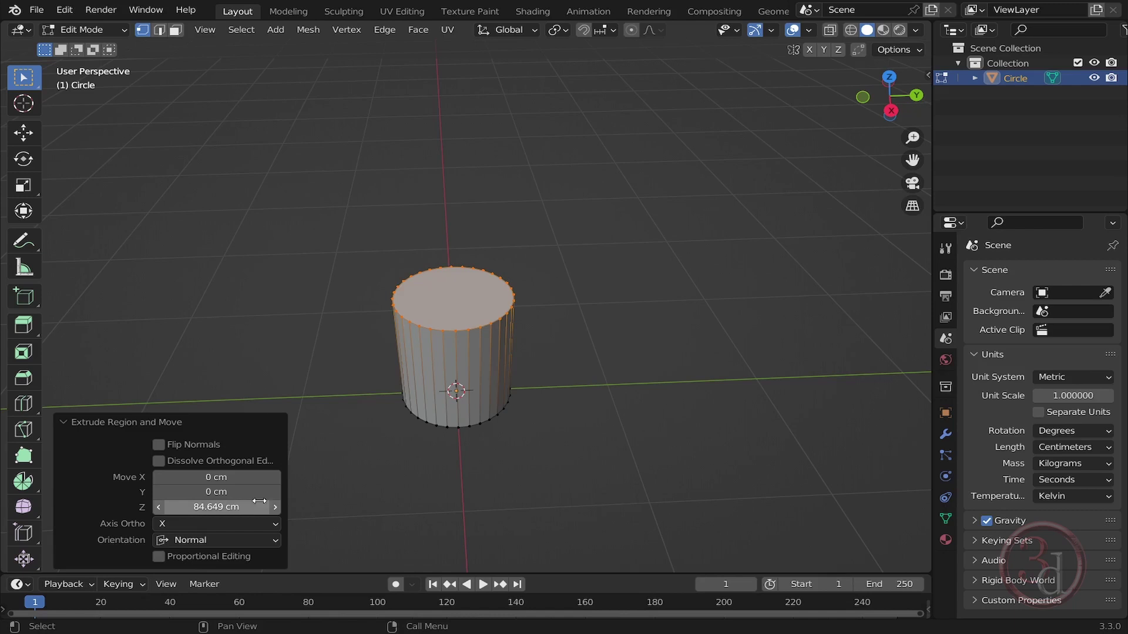
{"action": "left_click", "coordinate": [216, 506]}
{"action": "type", "text": "60"}
{"action": "key", "text": "Return"}
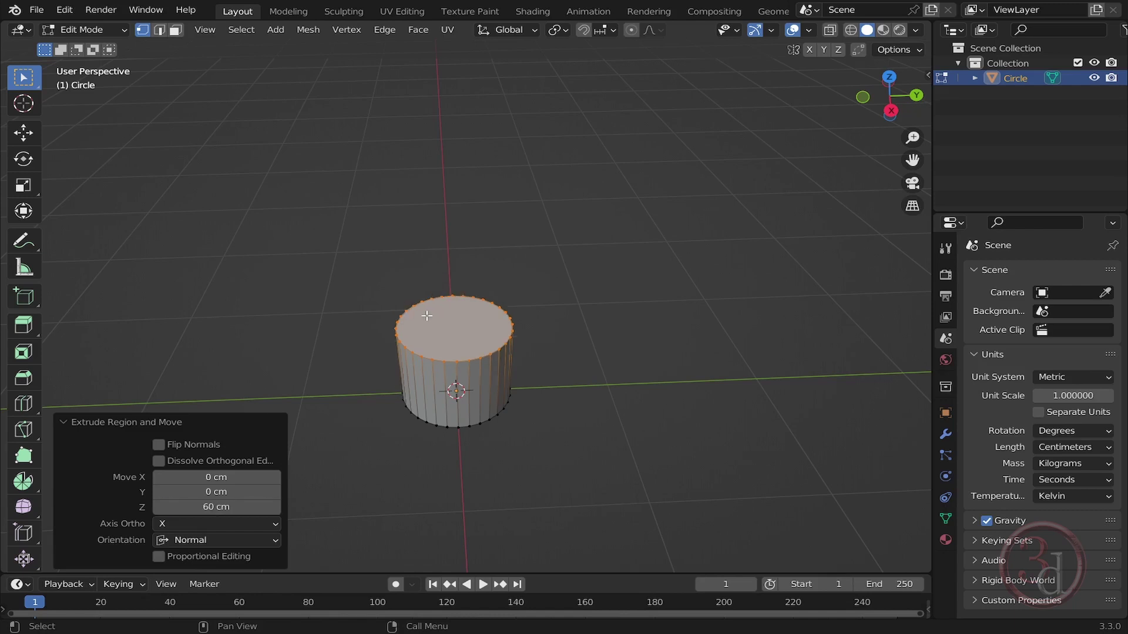
{"action": "key", "text": "Tab"}
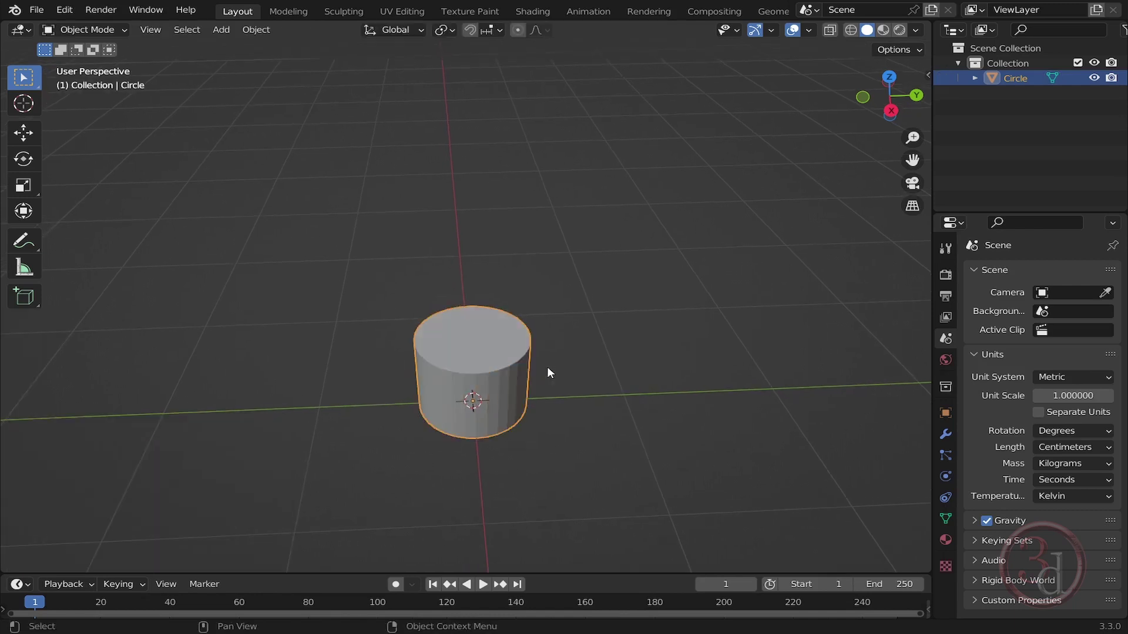
Step: Duplicate the cylinder and move the copy straight up 65.106 cm
{"action": "middle_click_drag", "start_coordinate": [551, 373], "coordinate": [562, 329]}
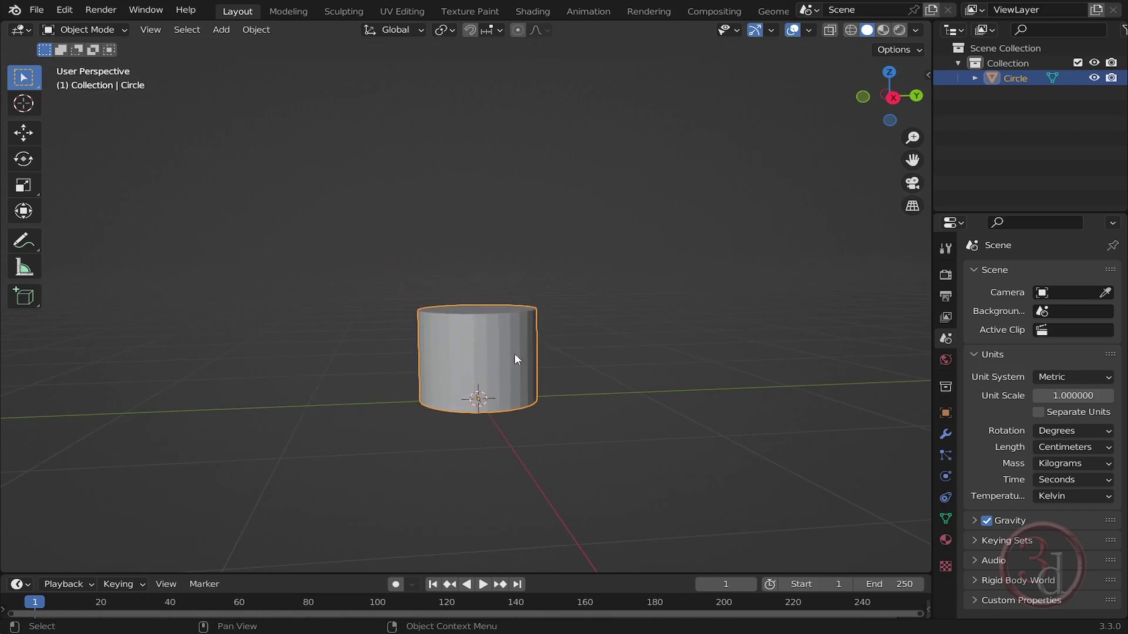
{"action": "middle_click_drag", "start_coordinate": [520, 355], "coordinate": [505, 362], "text": "shift"}
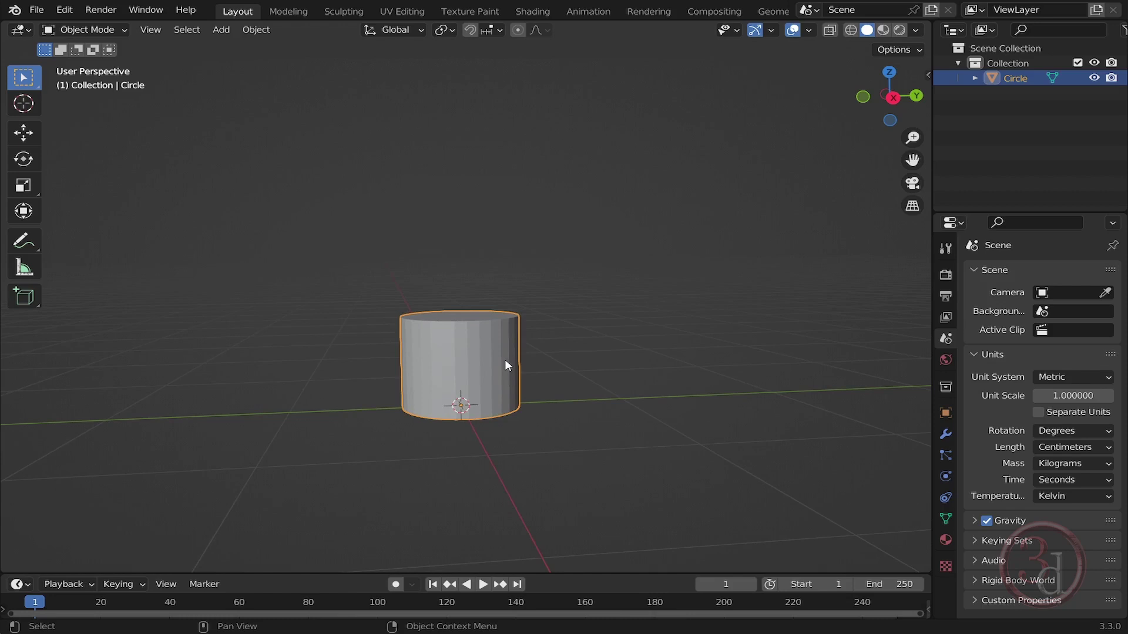
{"action": "key", "text": "shift+d"}
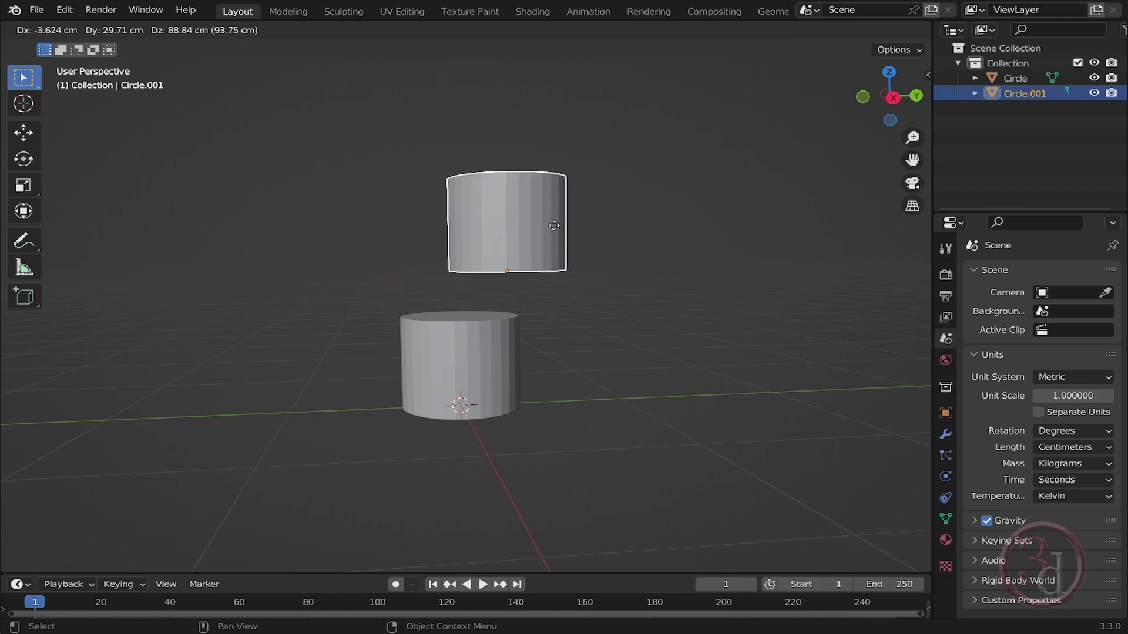
{"action": "key", "text": "z"}
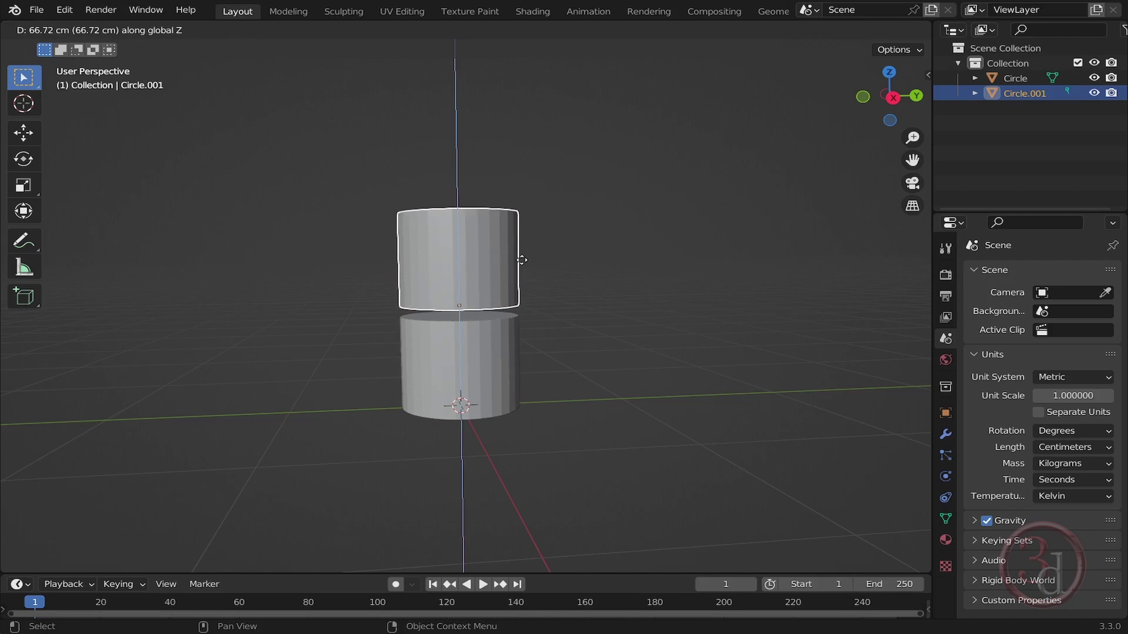
{"action": "left_click", "coordinate": [525, 262]}
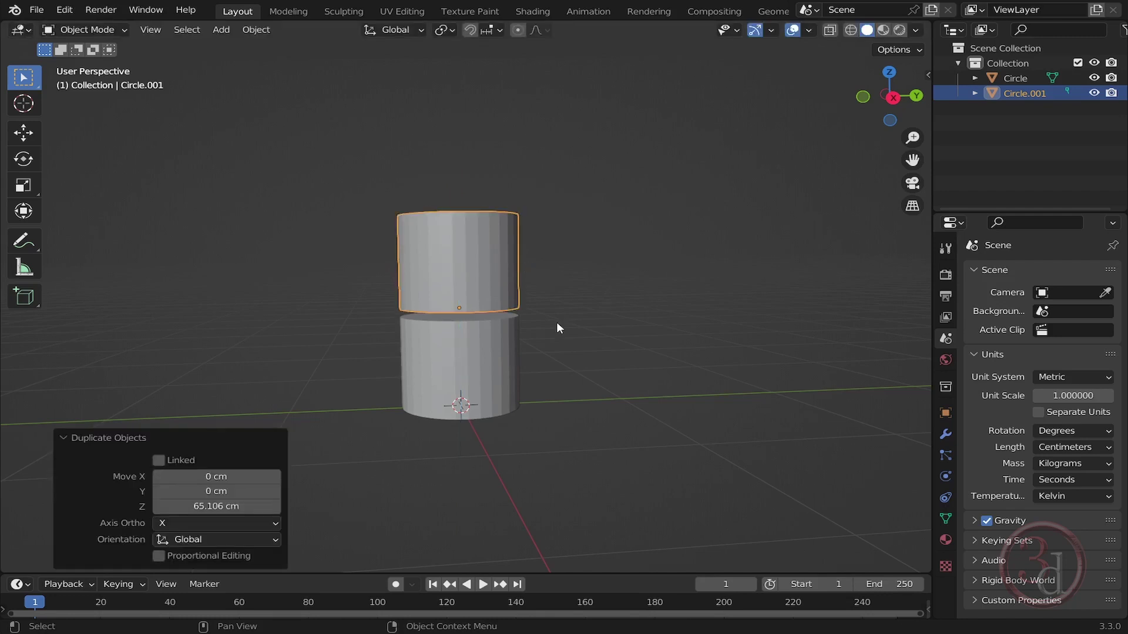
{"action": "mouse_move", "coordinate": [557, 327]}
{"action": "middle_mouse_down"}
{"action": "mouse_move", "coordinate": [597, 342]}
{"action": "mouse_move", "coordinate": [554, 328]}
{"action": "mouse_move", "coordinate": [516, 333]}
{"action": "mouse_move", "coordinate": [549, 332]}
{"action": "middle_mouse_up"}
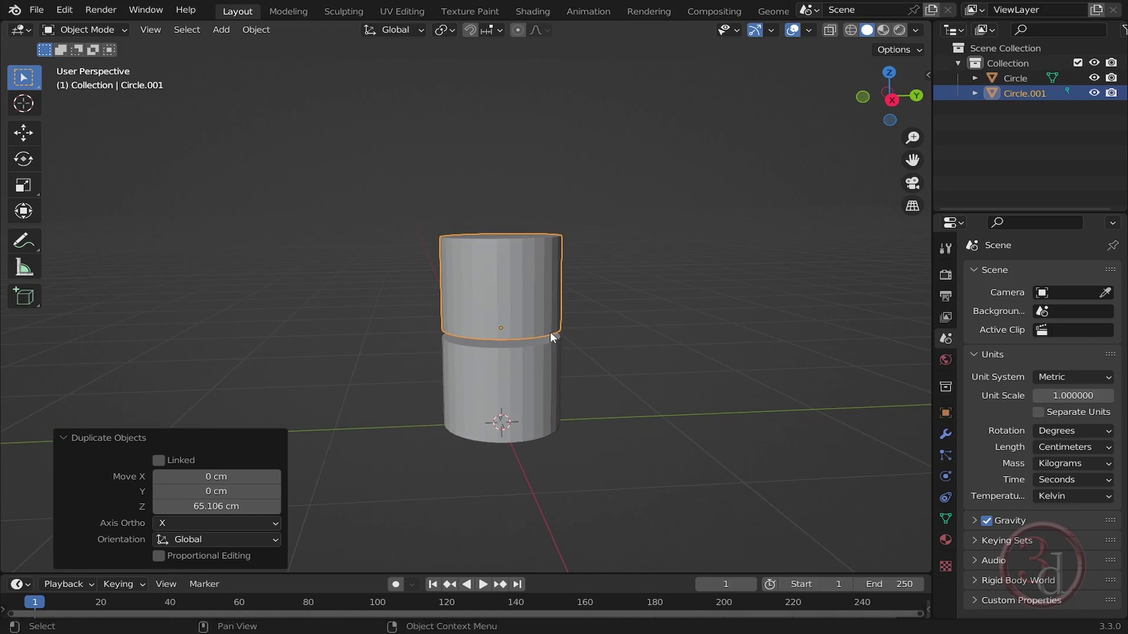
Step: Scale the upper cylinder uniformly to 1.237
{"action": "key", "text": "s"}
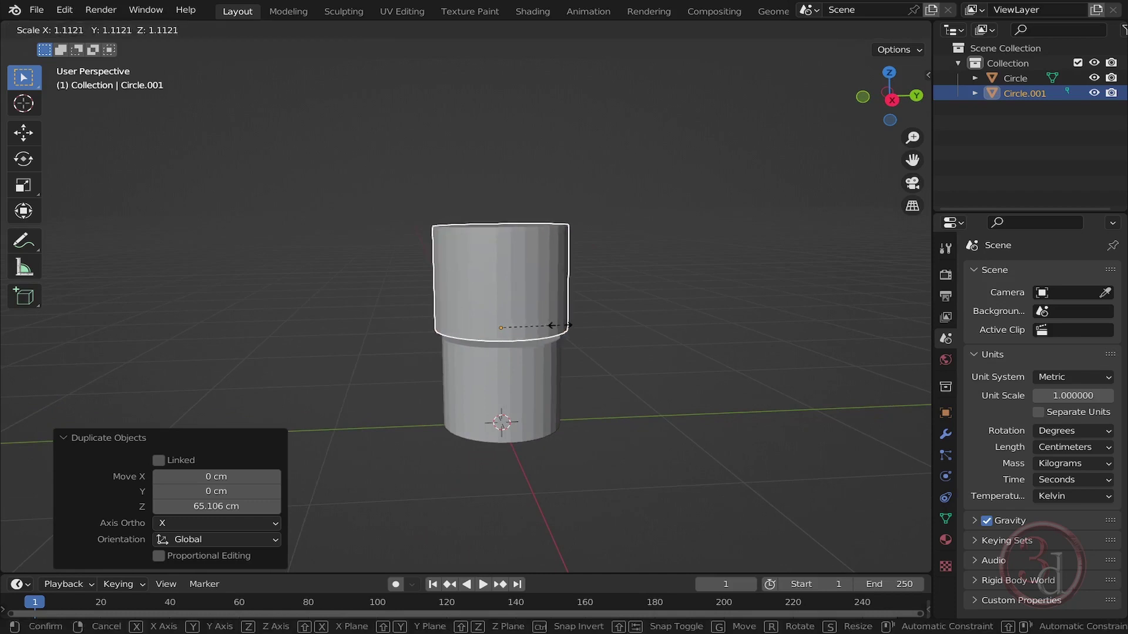
{"action": "left_click", "coordinate": [600, 339]}
{"action": "mouse_move", "coordinate": [617, 317]}
{"action": "middle_mouse_down"}
{"action": "mouse_move", "coordinate": [577, 298]}
{"action": "mouse_move", "coordinate": [593, 298]}
{"action": "mouse_move", "coordinate": [596, 317]}
{"action": "middle_mouse_up"}
{"action": "key", "text": "s"}
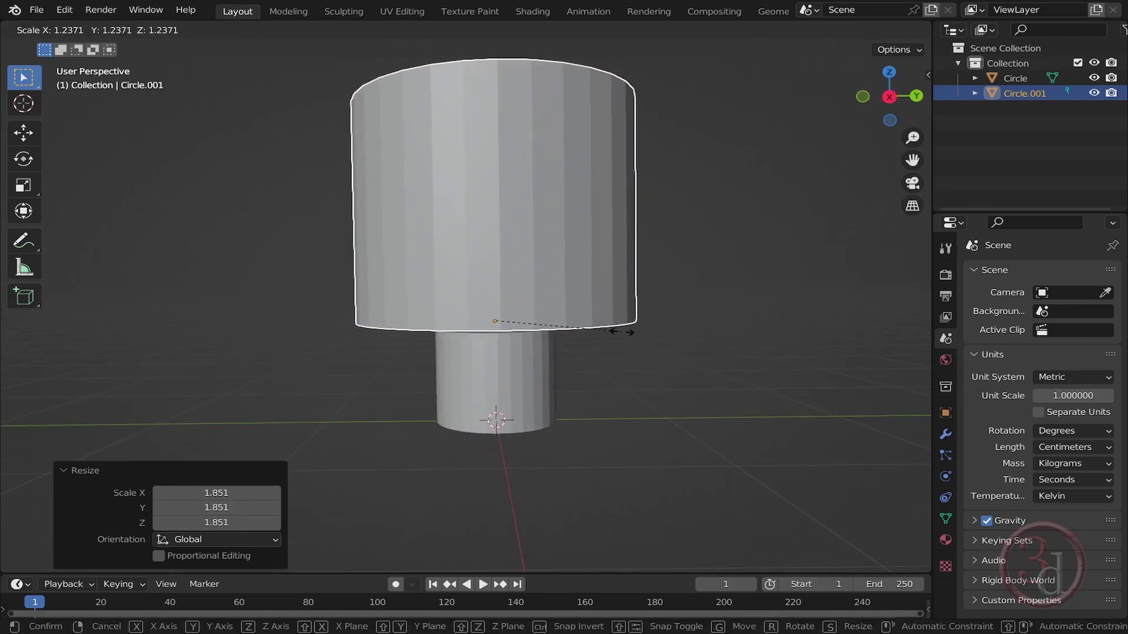
{"action": "left_click", "coordinate": [621, 331]}
{"action": "scroll", "coordinate": [605, 338], "scroll_direction": "down", "scroll_amount": 4}
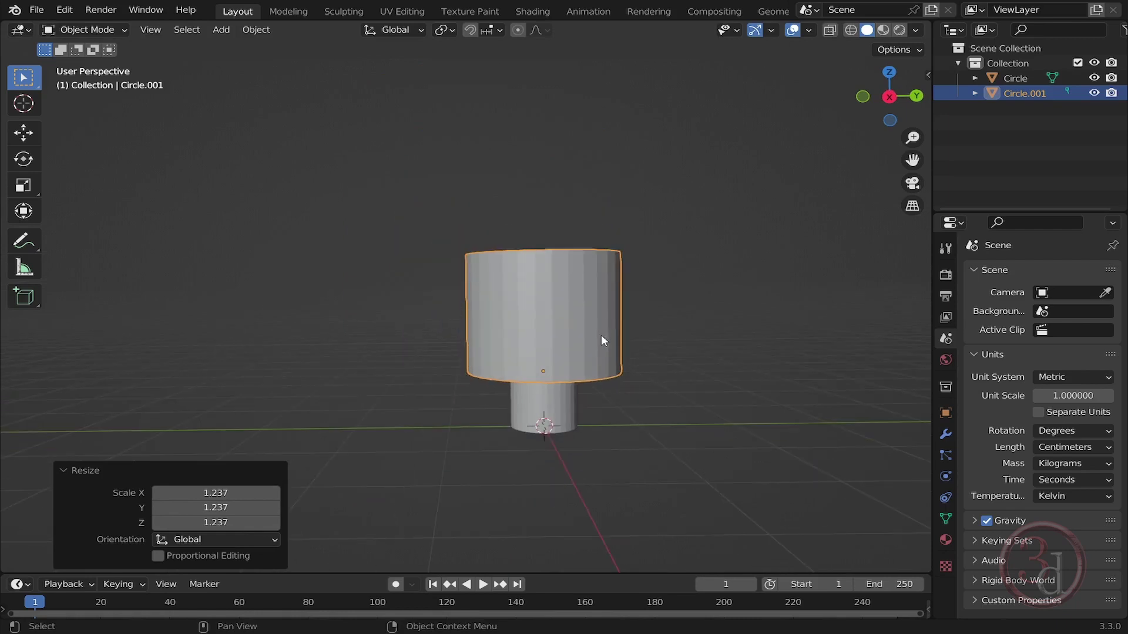
{"action": "middle_click_drag", "start_coordinate": [599, 346], "coordinate": [596, 351]}
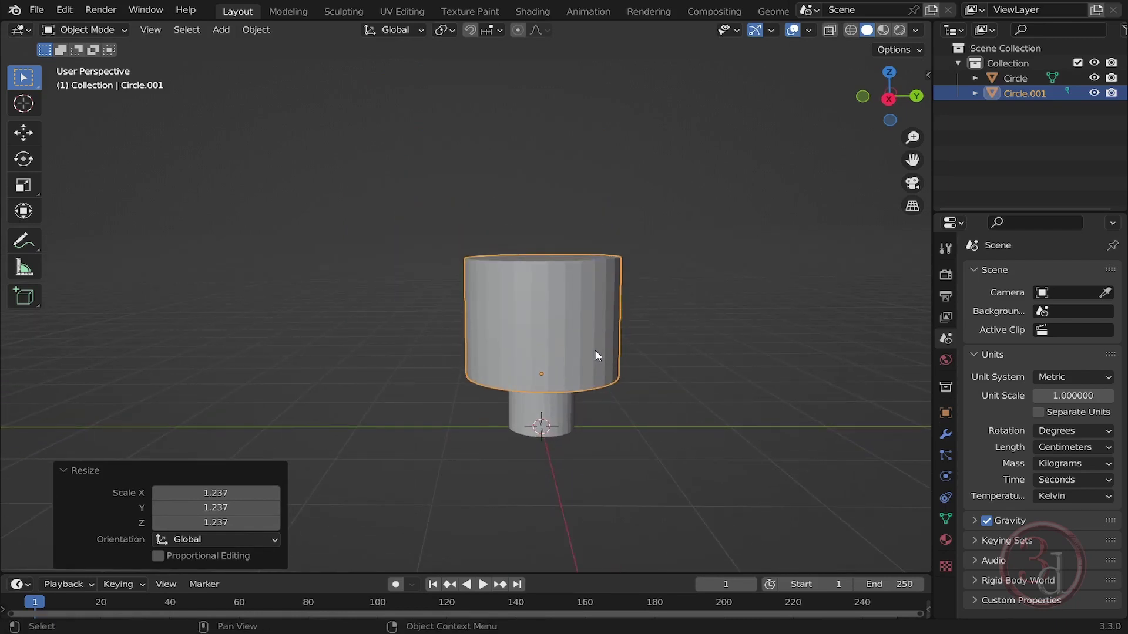
Step: In Edit Mode, select the upper cylinder's entire top vertex ring using wireframe shading
{"action": "key", "text": "Tab"}
{"action": "left_click", "coordinate": [685, 278]}
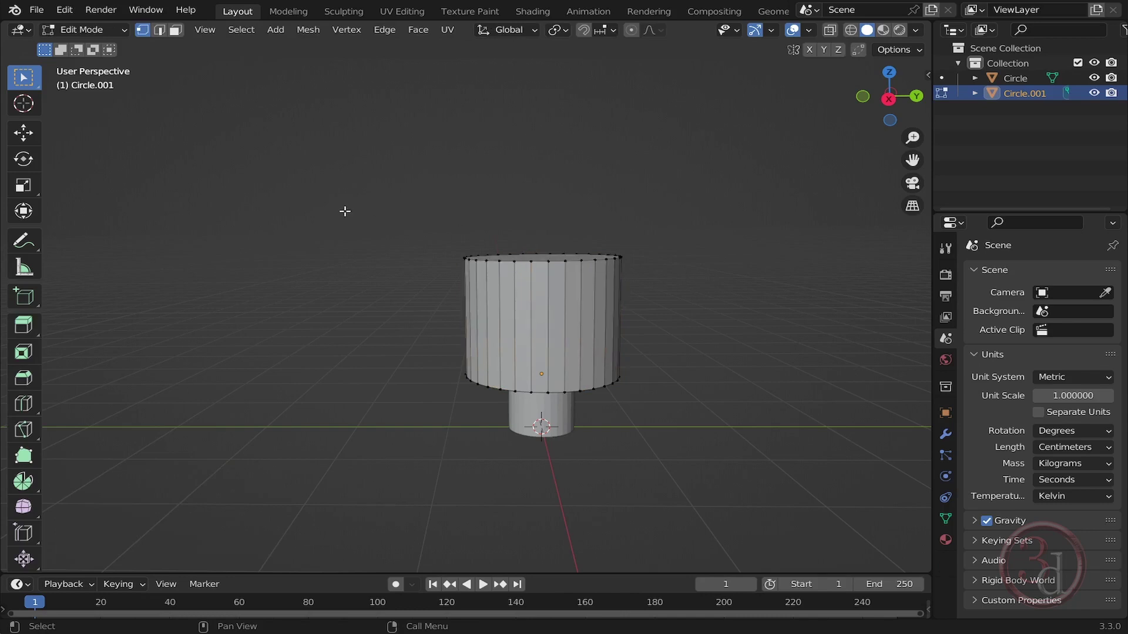
{"action": "left_click_drag", "start_coordinate": [345, 211], "coordinate": [683, 290]}
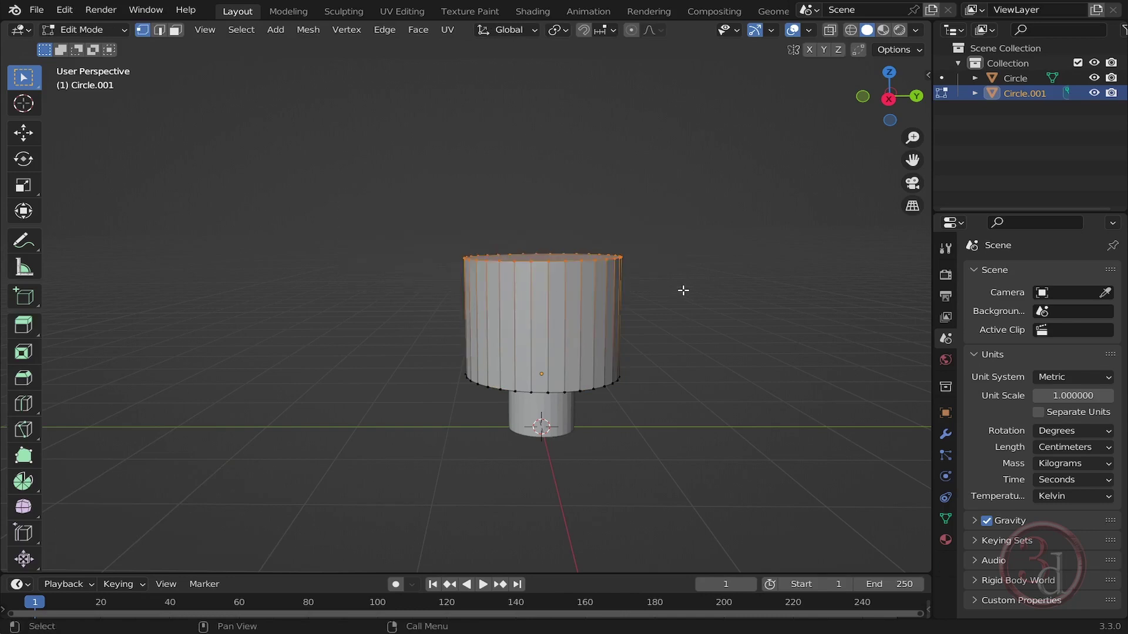
{"action": "left_click", "coordinate": [683, 290]}
{"action": "middle_click_drag", "start_coordinate": [683, 290], "coordinate": [670, 267]}
{"action": "left_click_drag", "start_coordinate": [343, 148], "coordinate": [704, 307]}
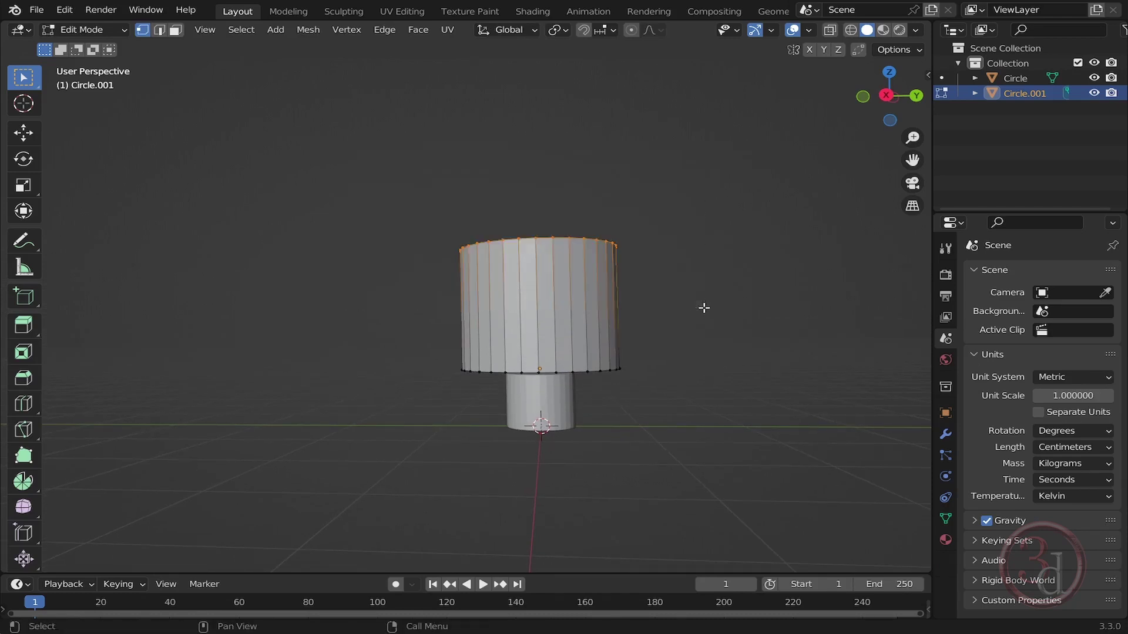
{"action": "middle_click_drag", "start_coordinate": [709, 317], "coordinate": [418, 353]}
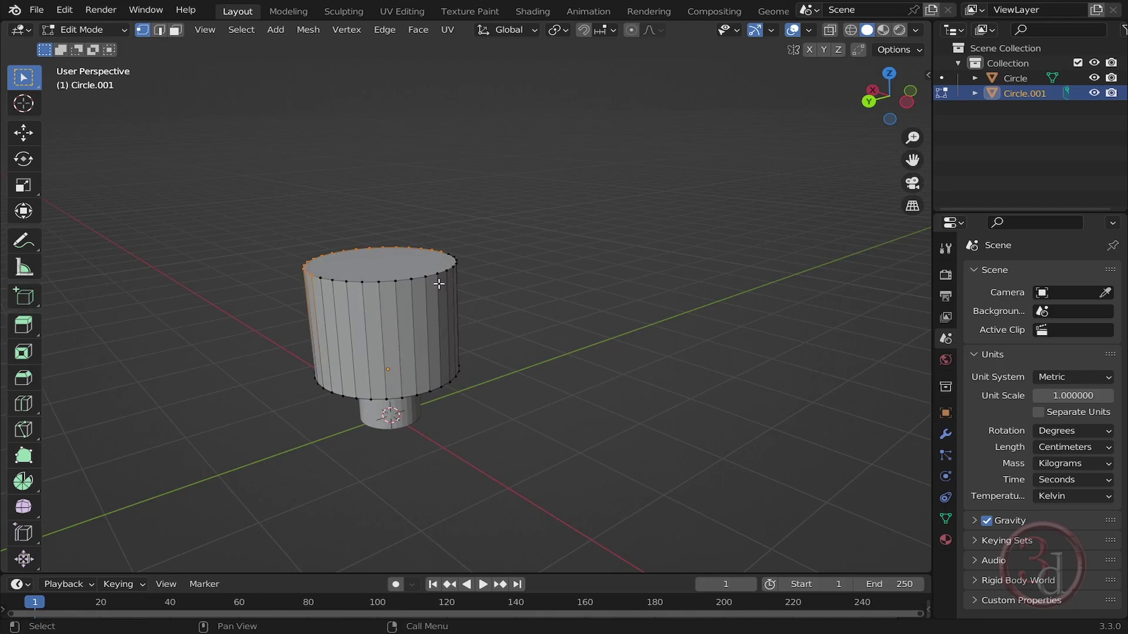
{"action": "middle_click_drag", "start_coordinate": [385, 307], "coordinate": [598, 284]}
{"action": "key", "text": "z"}
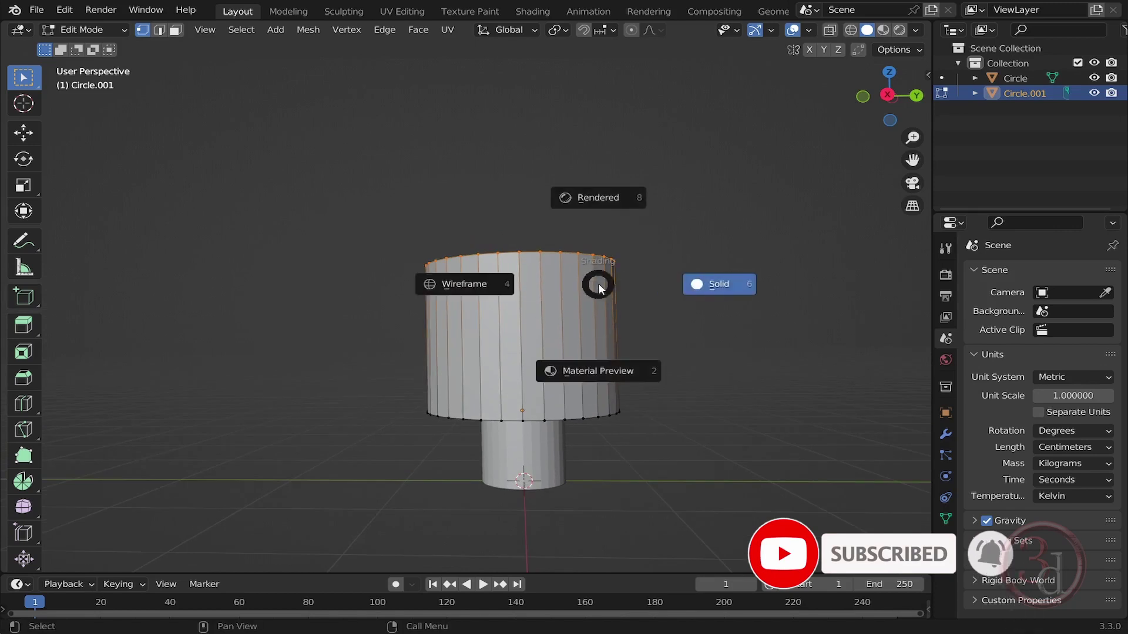
{"action": "left_click", "coordinate": [462, 287]}
{"action": "left_click", "coordinate": [352, 259]}
{"action": "left_click_drag", "start_coordinate": [345, 225], "coordinate": [651, 303]}
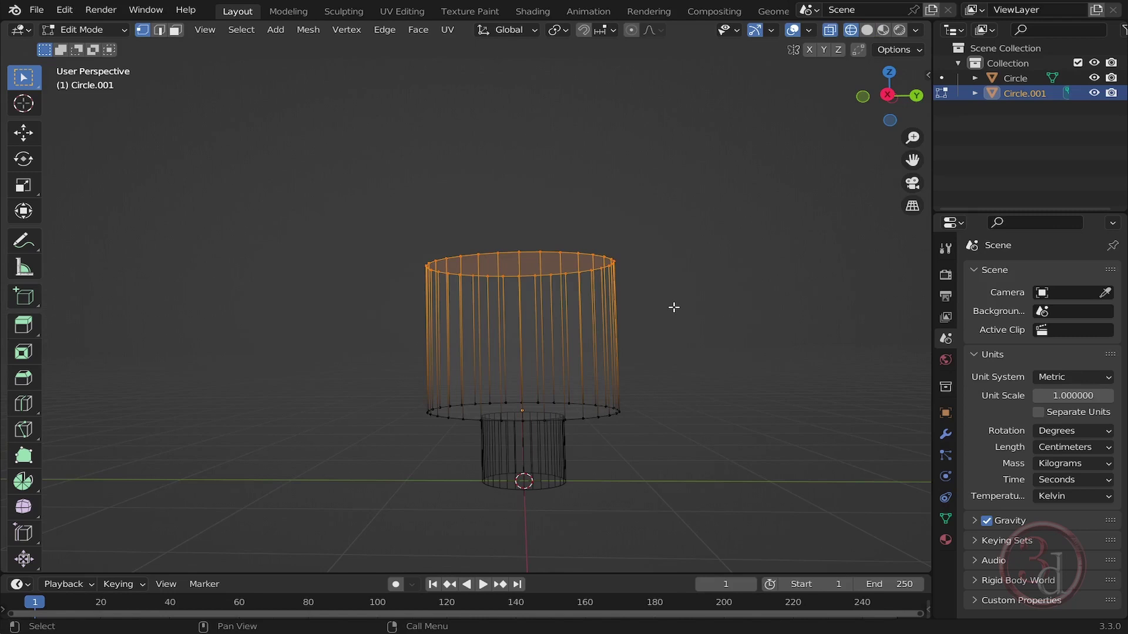
{"action": "key", "text": "z"}
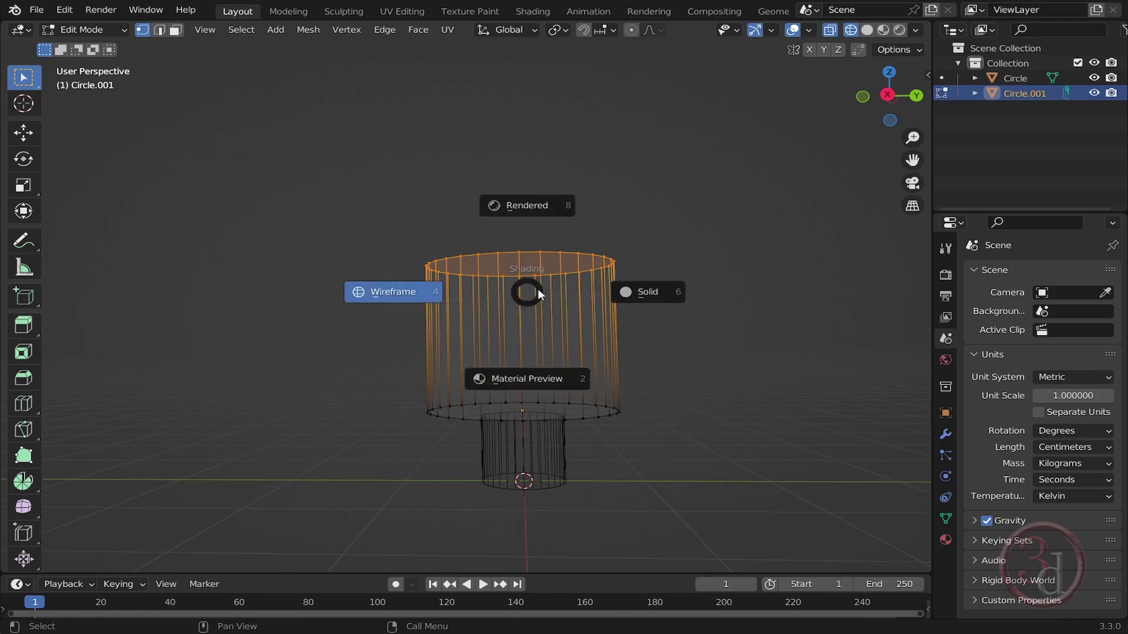
{"action": "left_click", "coordinate": [650, 296]}
Step: Scale the top ring to 0.148 to form a cone, then return to Object Mode
{"action": "middle_click_drag", "start_coordinate": [651, 297], "coordinate": [447, 329]}
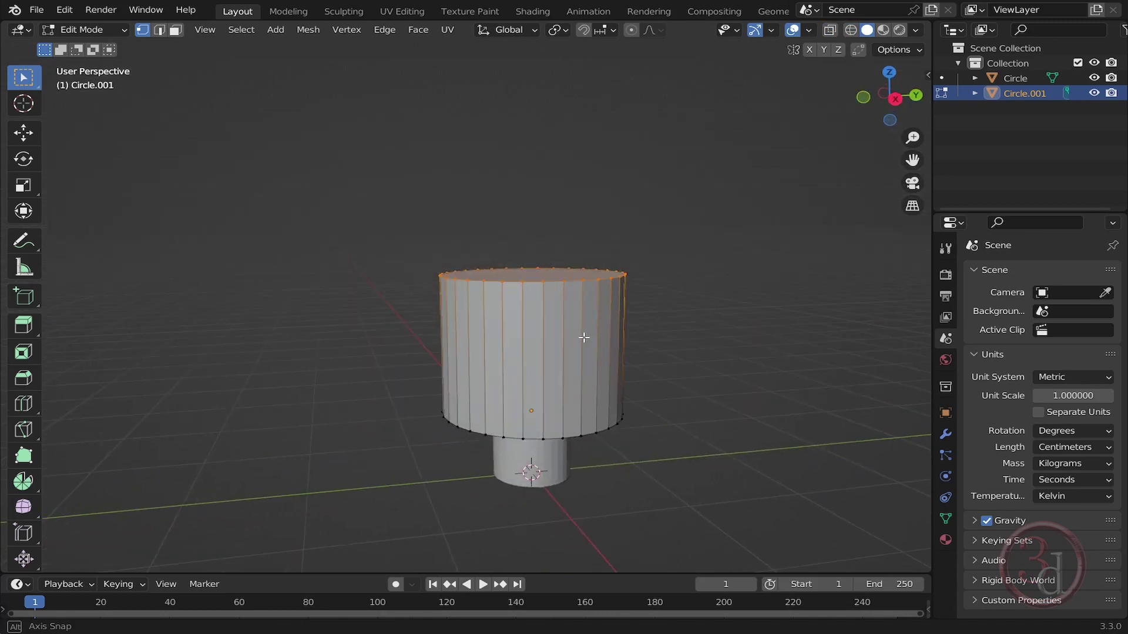
{"action": "key", "text": "s"}
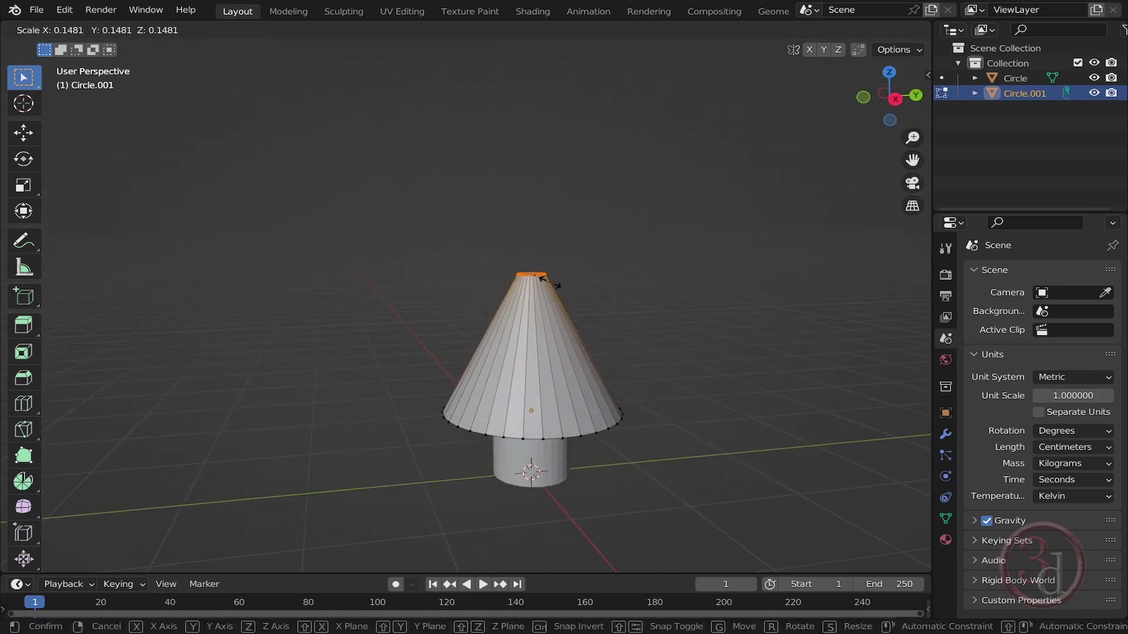
{"action": "left_click", "coordinate": [551, 282]}
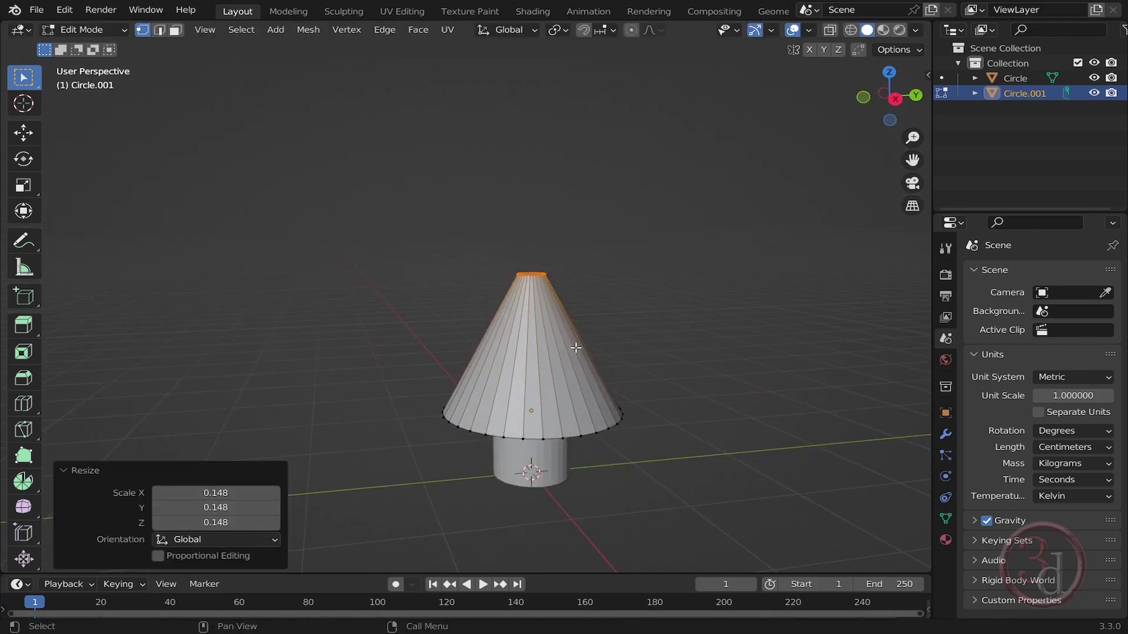
{"action": "middle_click_drag", "start_coordinate": [576, 347], "coordinate": [533, 316]}
{"action": "key", "text": "Tab"}
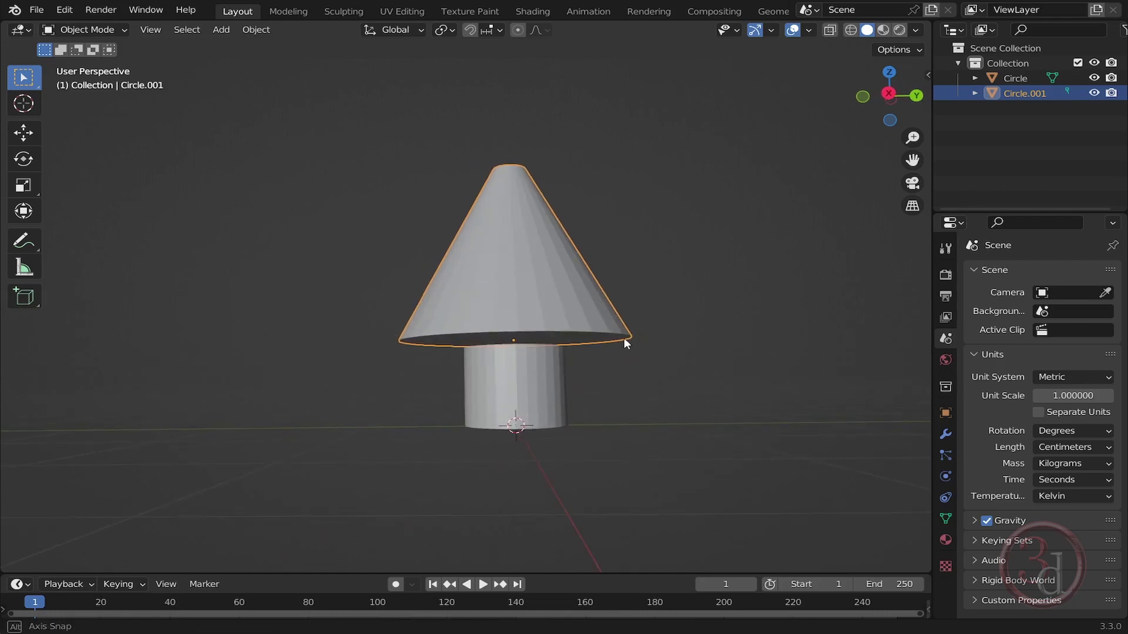
{"action": "middle_click_drag", "start_coordinate": [624, 340], "coordinate": [566, 341]}
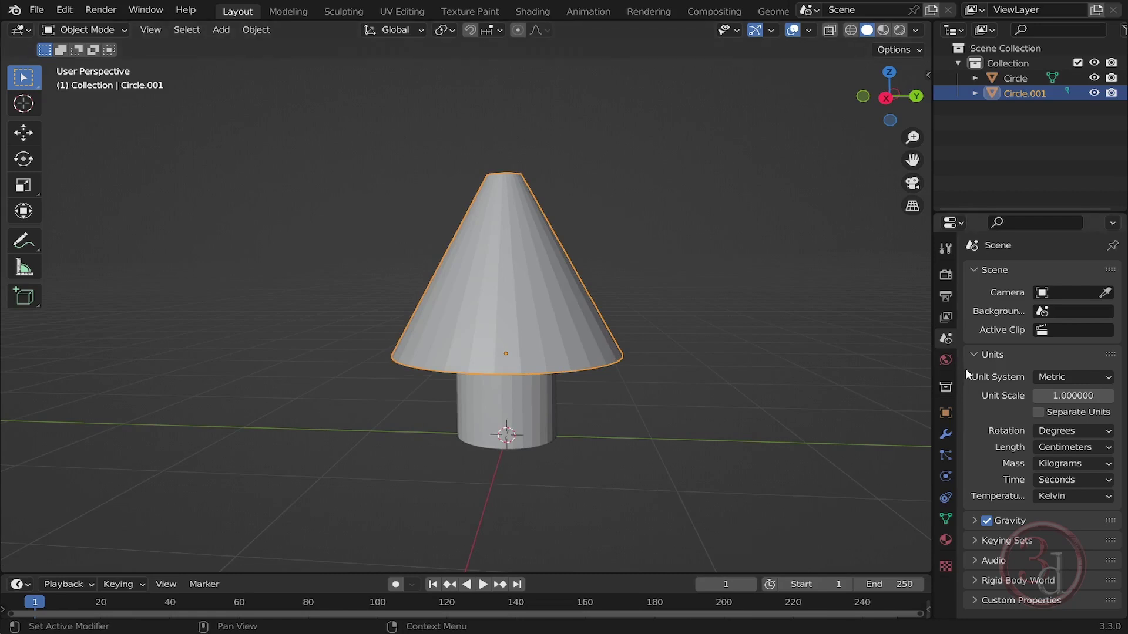
Step: Add a Simple Deform modifier in Twist mode to the cone
{"action": "left_click", "coordinate": [946, 435]}
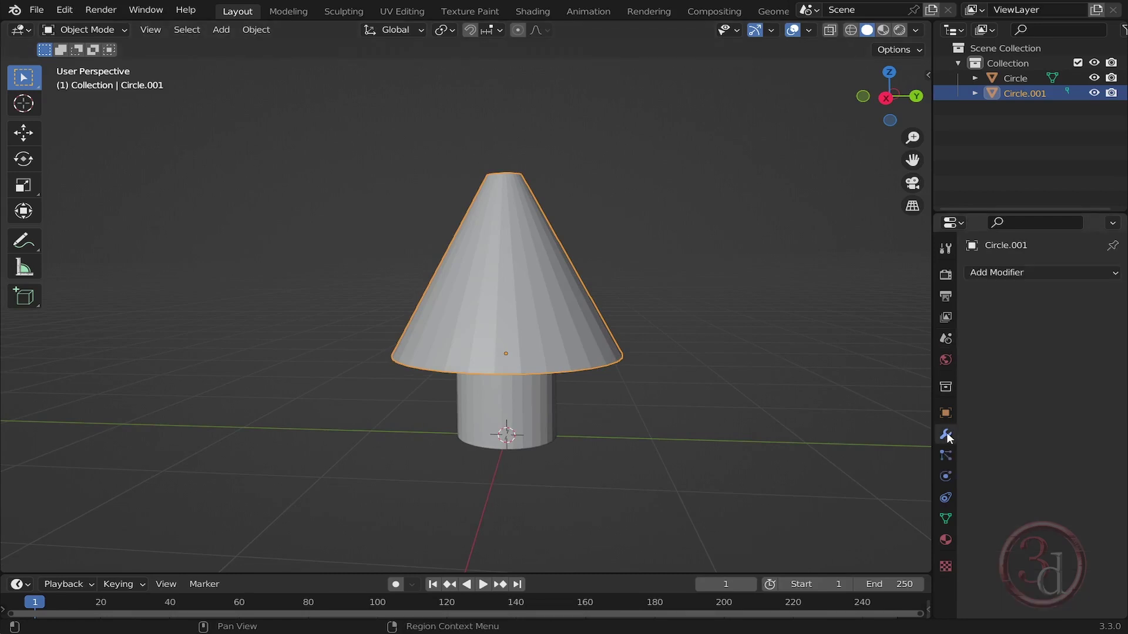
{"action": "left_click", "coordinate": [1019, 275]}
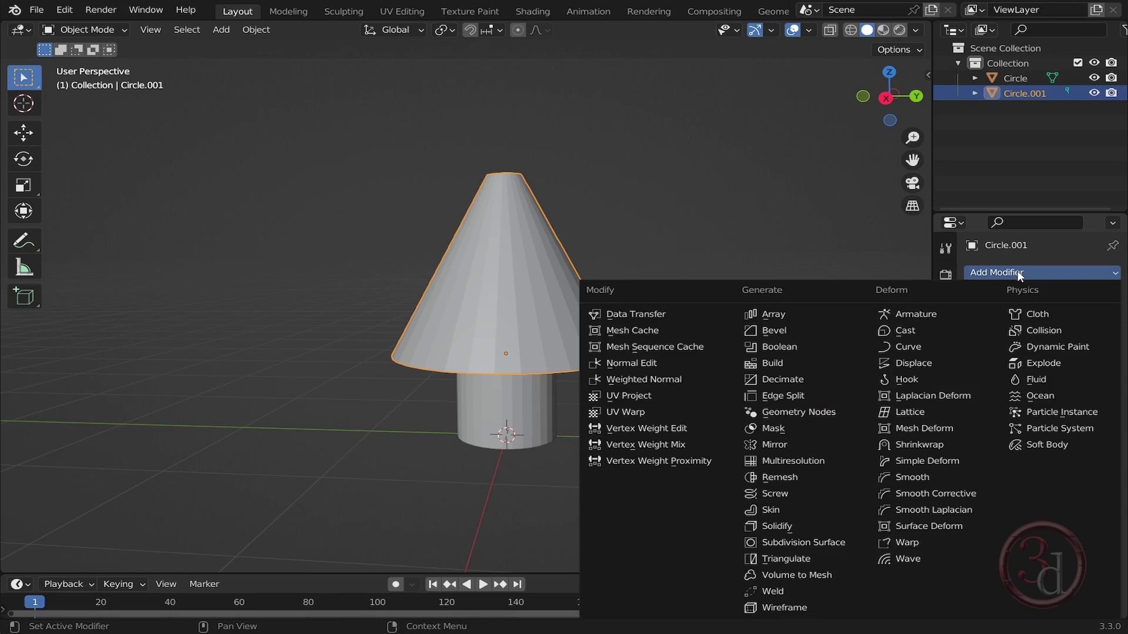
{"action": "left_click", "coordinate": [934, 461]}
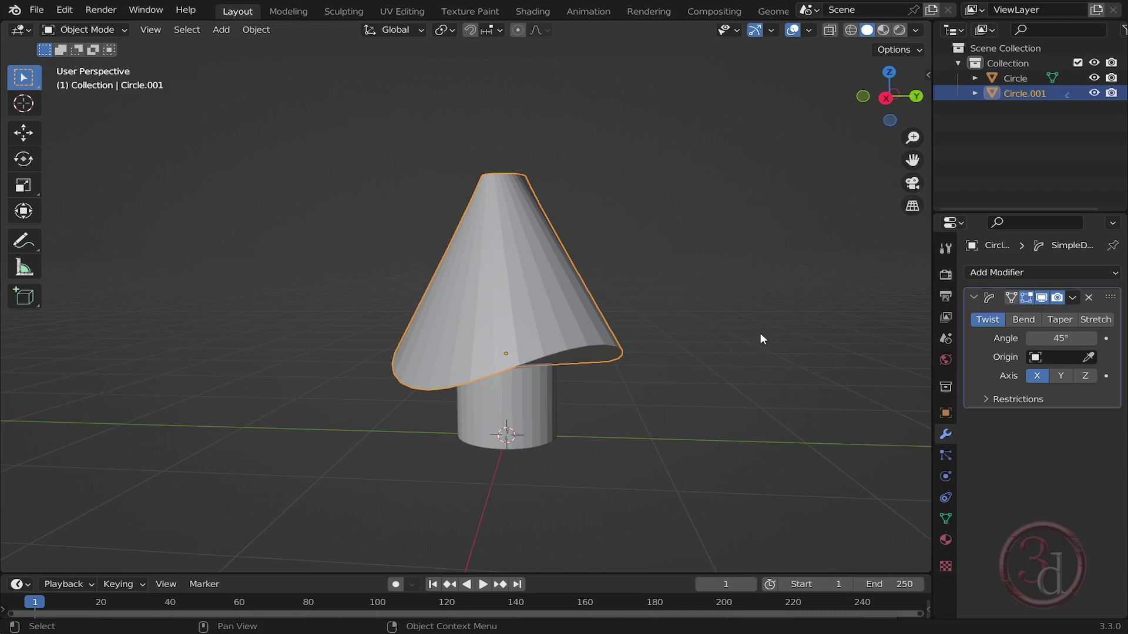
{"action": "middle_click_drag", "start_coordinate": [487, 284], "coordinate": [546, 282]}
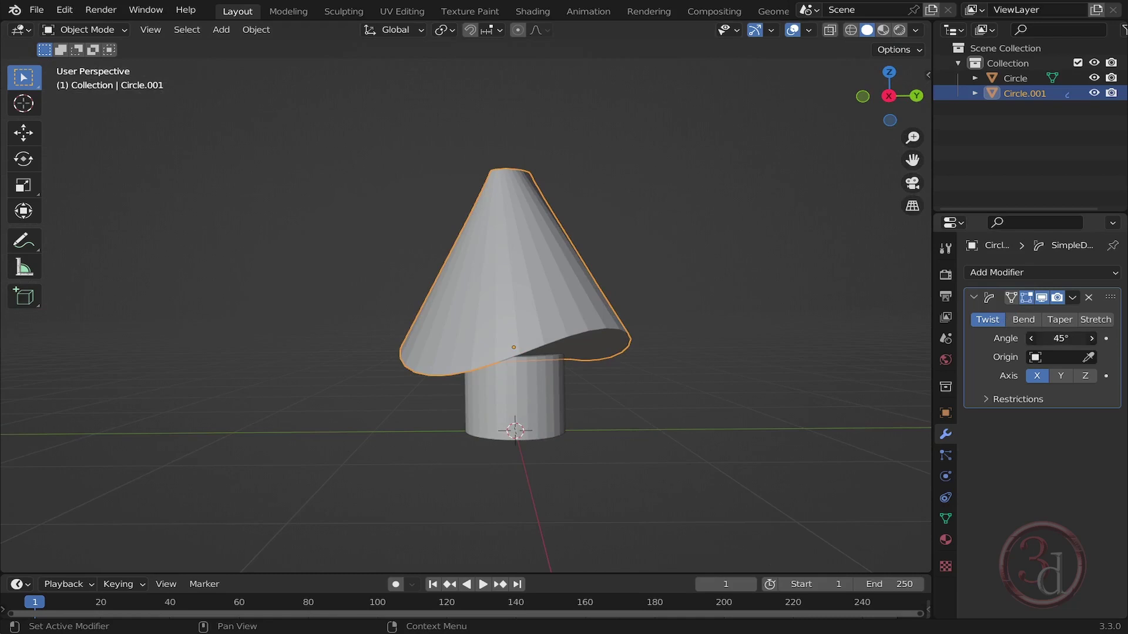
Step: Set the Simple Deform twist angle to 12.5°
{"action": "left_click_drag", "start_coordinate": [1060, 338], "coordinate": [1052, 339]}
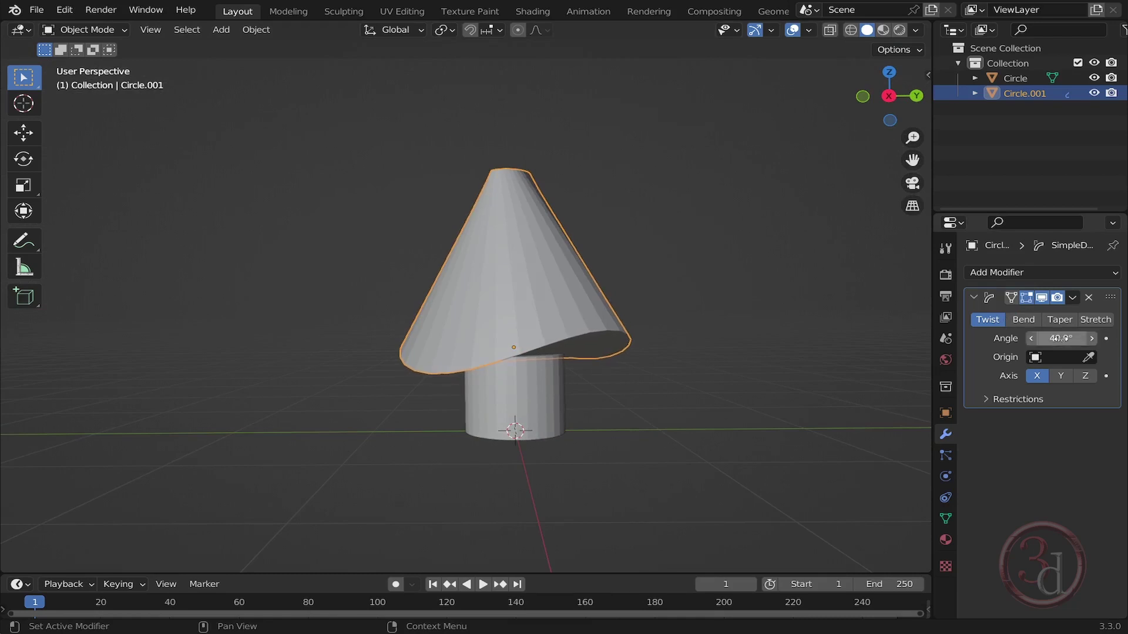
{"action": "left_click", "coordinate": [1059, 338]}
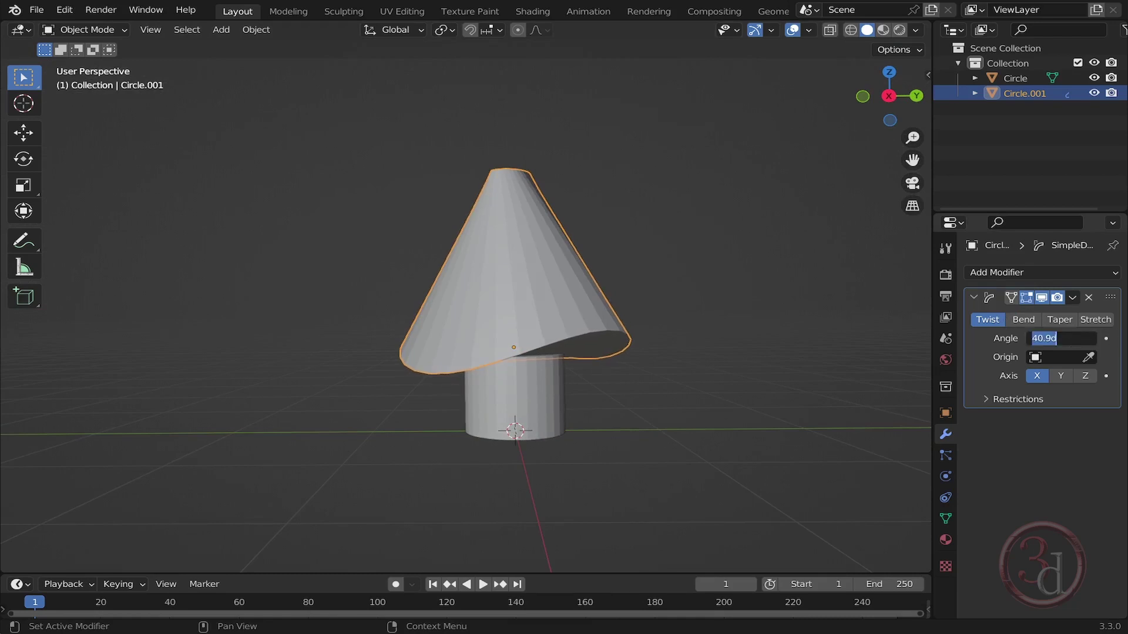
{"action": "key", "text": "Return"}
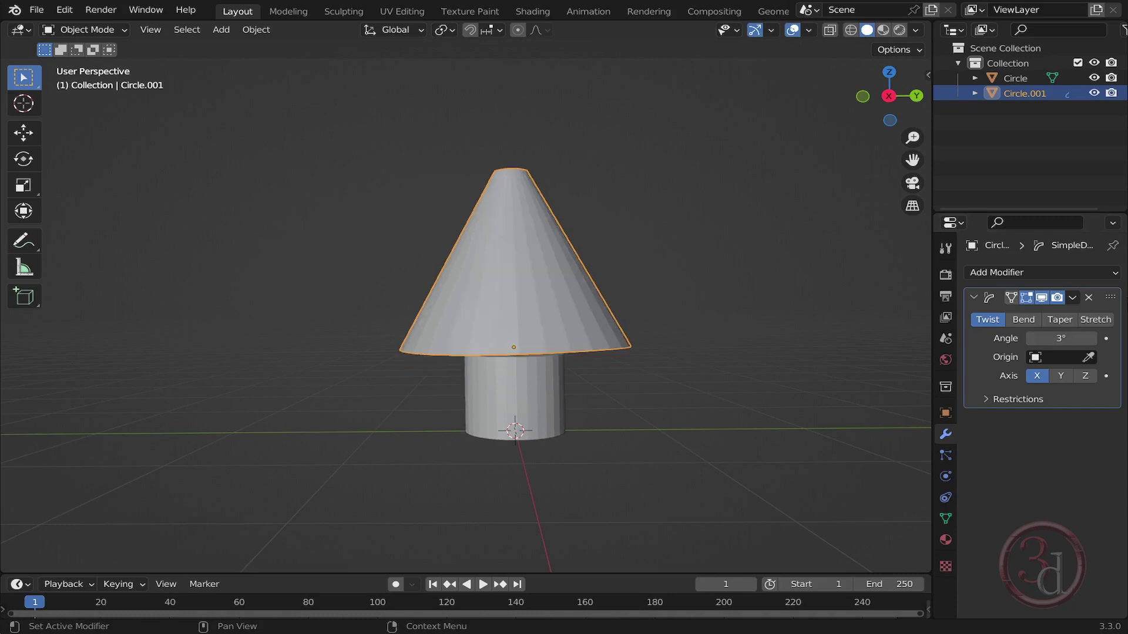
{"action": "mouse_move", "coordinate": [753, 365]}
{"action": "middle_mouse_down"}
{"action": "mouse_move", "coordinate": [593, 350]}
{"action": "mouse_move", "coordinate": [542, 366]}
{"action": "mouse_move", "coordinate": [808, 364]}
{"action": "mouse_move", "coordinate": [746, 363]}
{"action": "middle_mouse_up"}
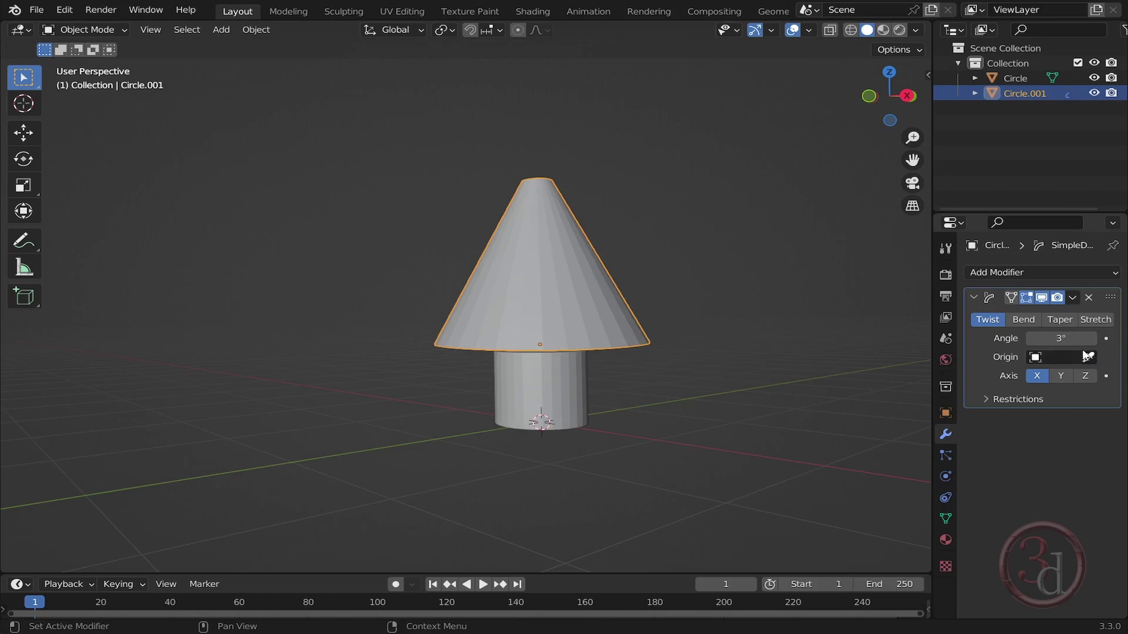
{"action": "left_click_drag", "start_coordinate": [1060, 338], "coordinate": [1068, 338]}
{"action": "middle_click_drag", "start_coordinate": [605, 261], "coordinate": [512, 266]}
{"action": "middle_click_drag", "start_coordinate": [656, 286], "coordinate": [641, 311]}
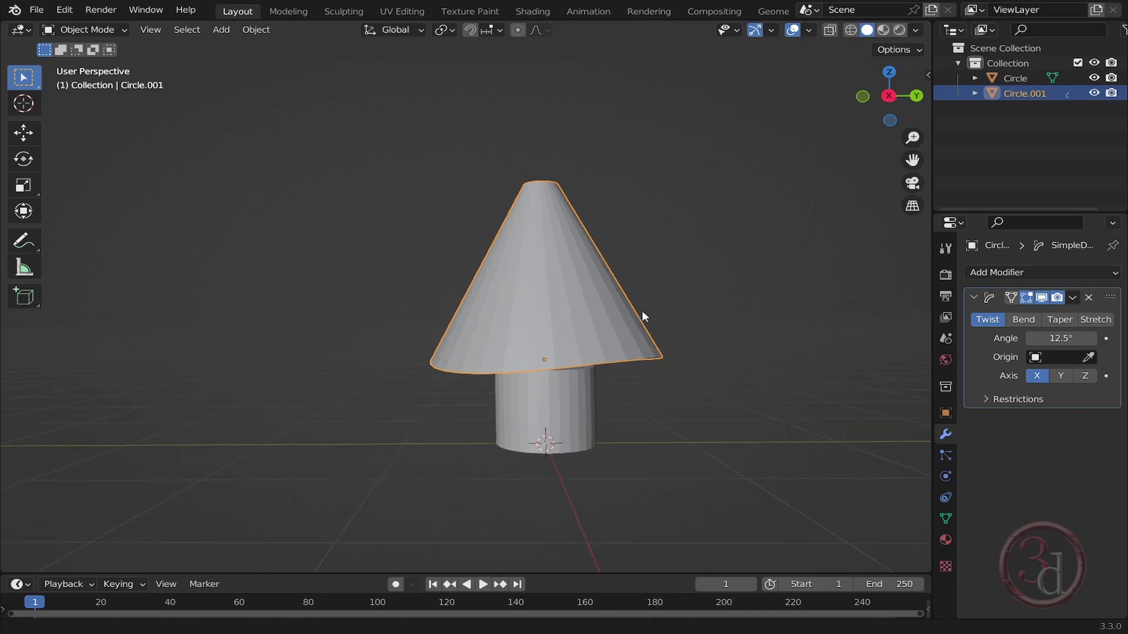
{"action": "left_click", "coordinate": [694, 342]}
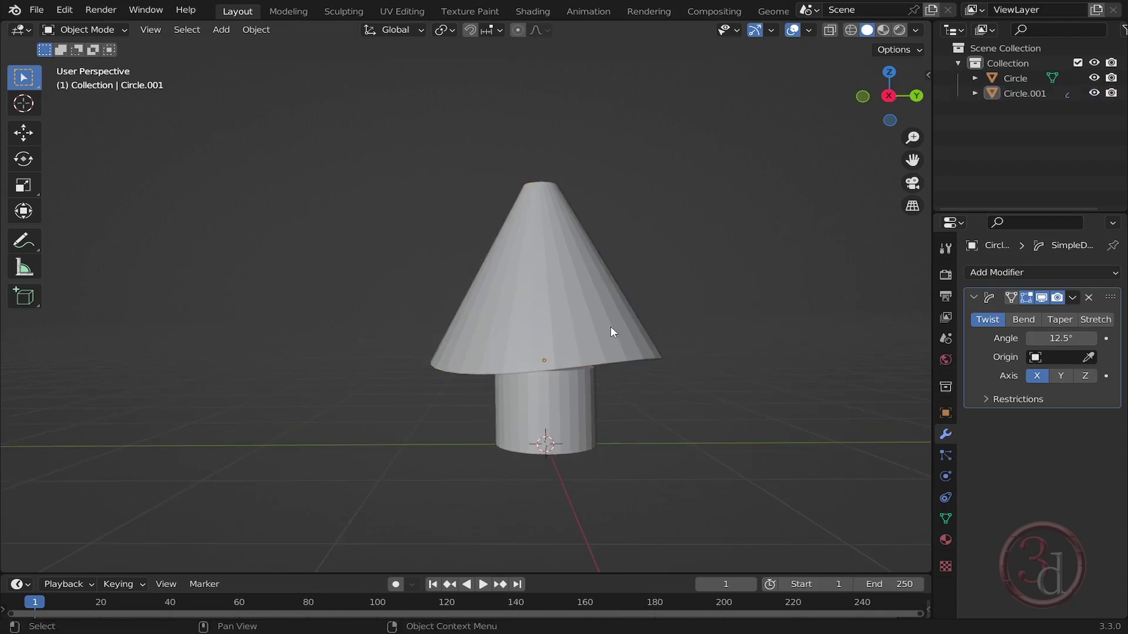
{"action": "left_click", "coordinate": [580, 319]}
{"action": "scroll", "coordinate": [531, 248], "scroll_direction": "up", "scroll_amount": 1}
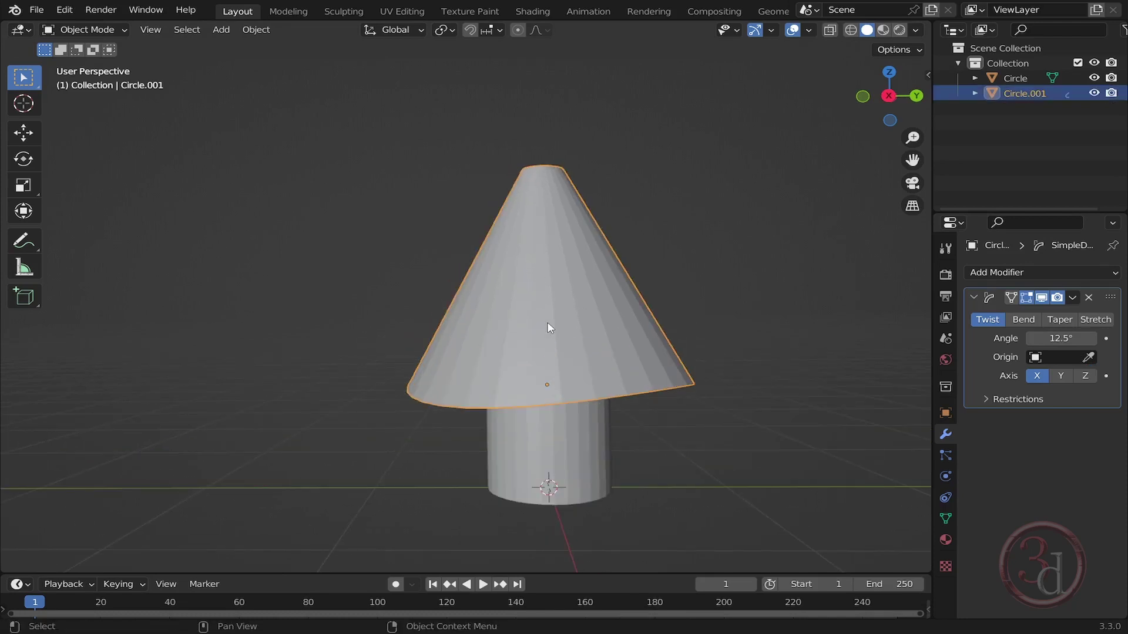
{"action": "middle_click_drag", "start_coordinate": [548, 328], "coordinate": [548, 300]}
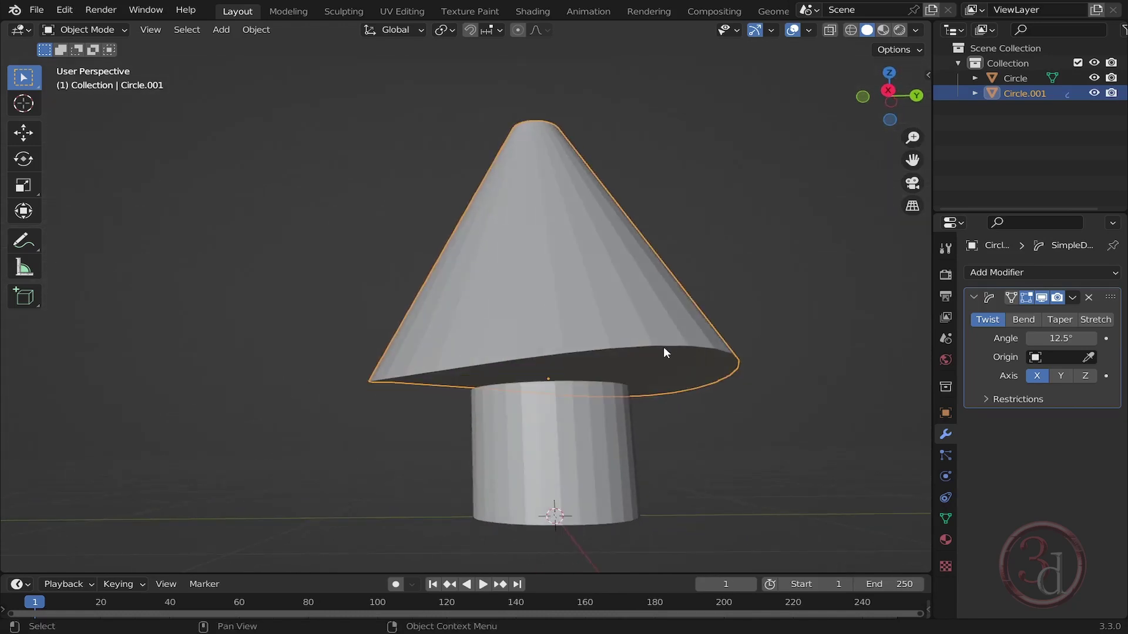
Step: Select the cone's rim in Edit Mode and enable On Cage for the Simple Deform modifier
{"action": "key", "text": "Tab"}
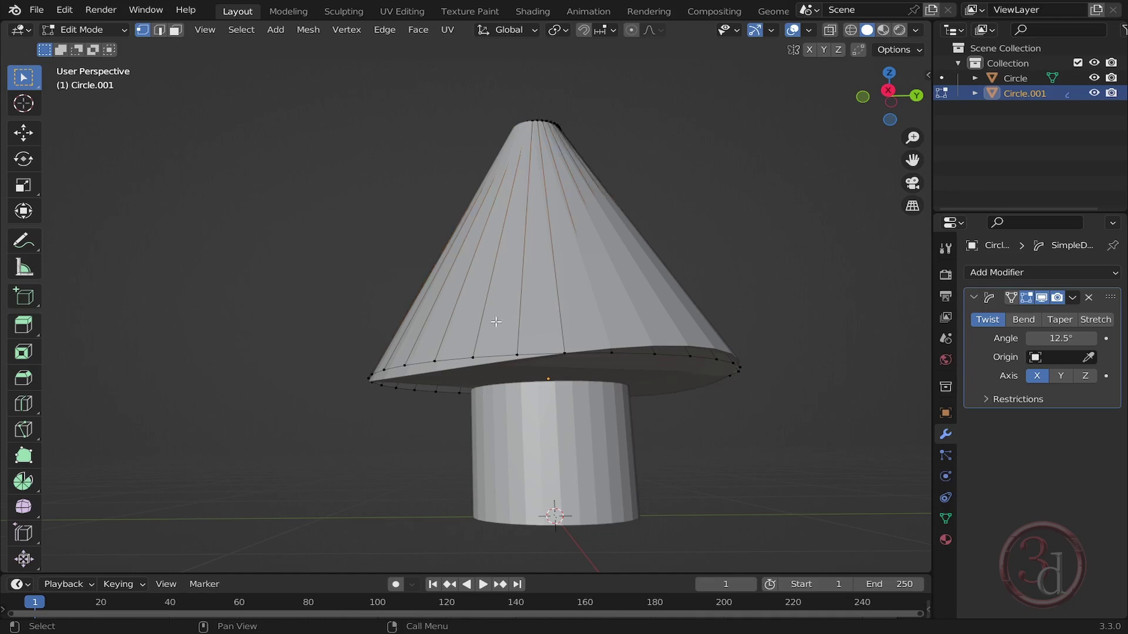
{"action": "left_click_drag", "start_coordinate": [312, 293], "coordinate": [790, 443]}
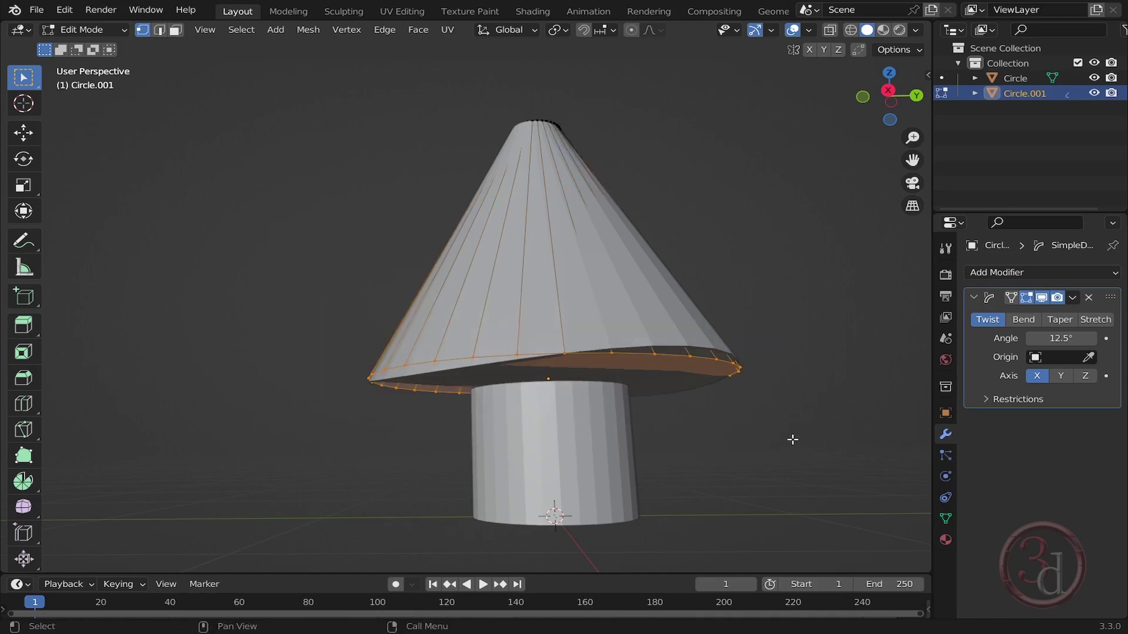
{"action": "middle_click_drag", "start_coordinate": [790, 443], "coordinate": [738, 414]}
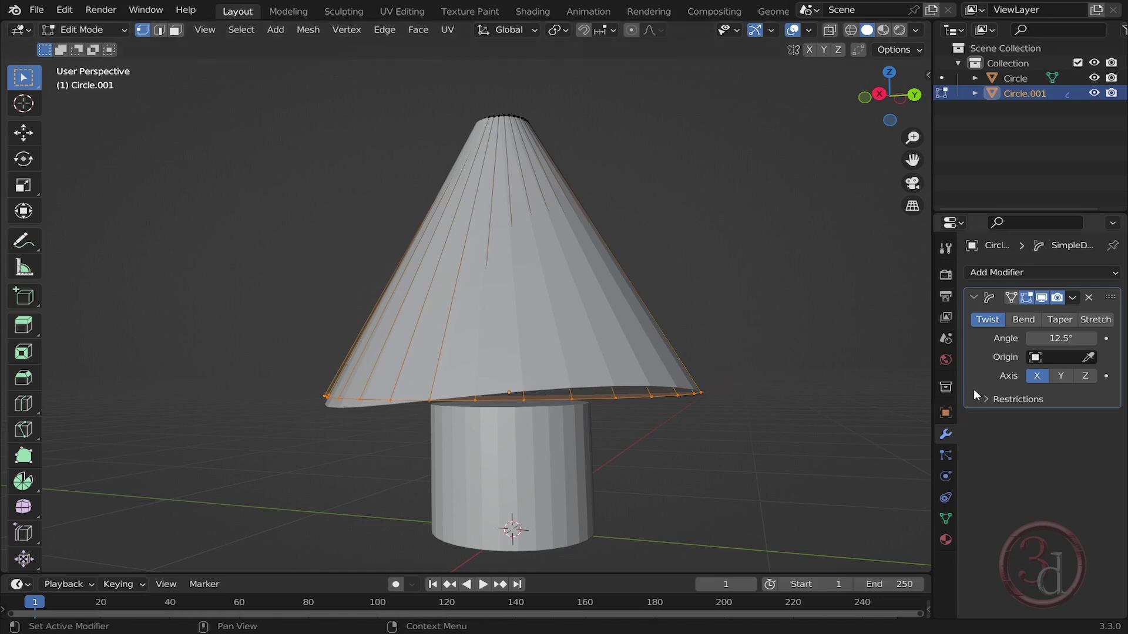
{"action": "left_click", "coordinate": [1010, 297]}
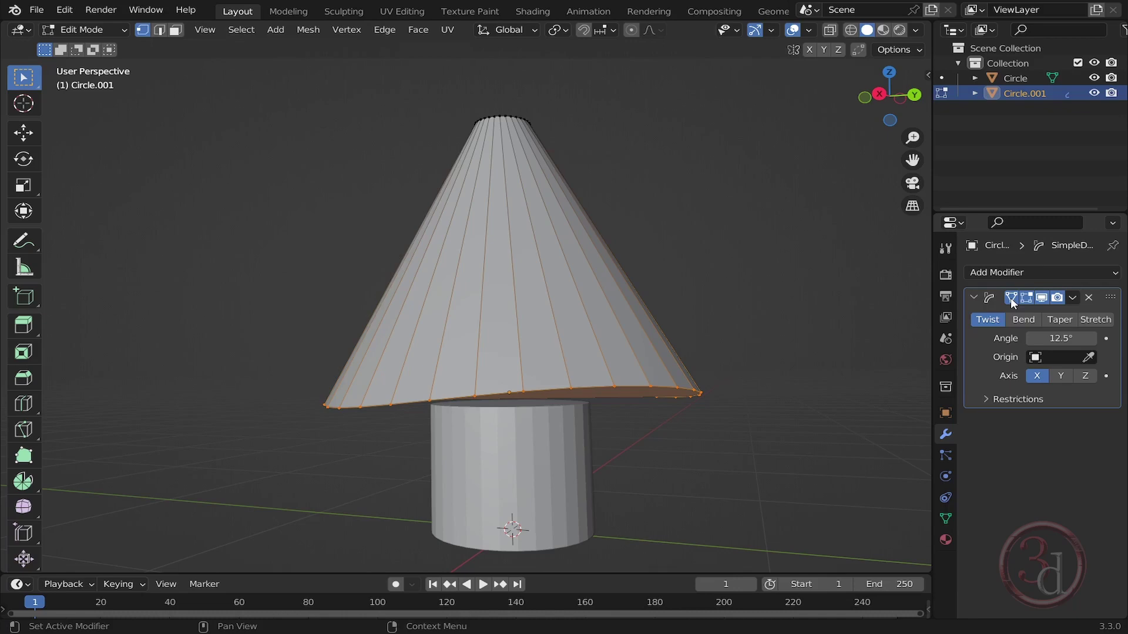
{"action": "mouse_move", "coordinate": [611, 388]}
{"action": "middle_mouse_down"}
{"action": "mouse_move", "coordinate": [479, 380]}
{"action": "mouse_move", "coordinate": [777, 395]}
{"action": "mouse_move", "coordinate": [628, 382]}
{"action": "middle_mouse_up"}
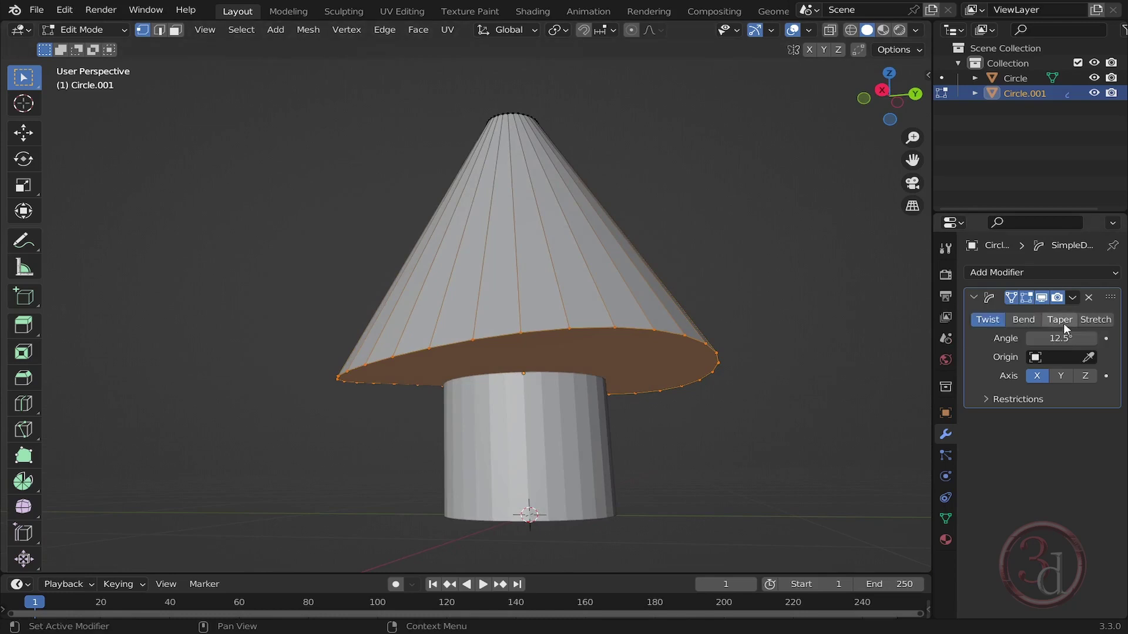
{"action": "key", "text": "Tab"}
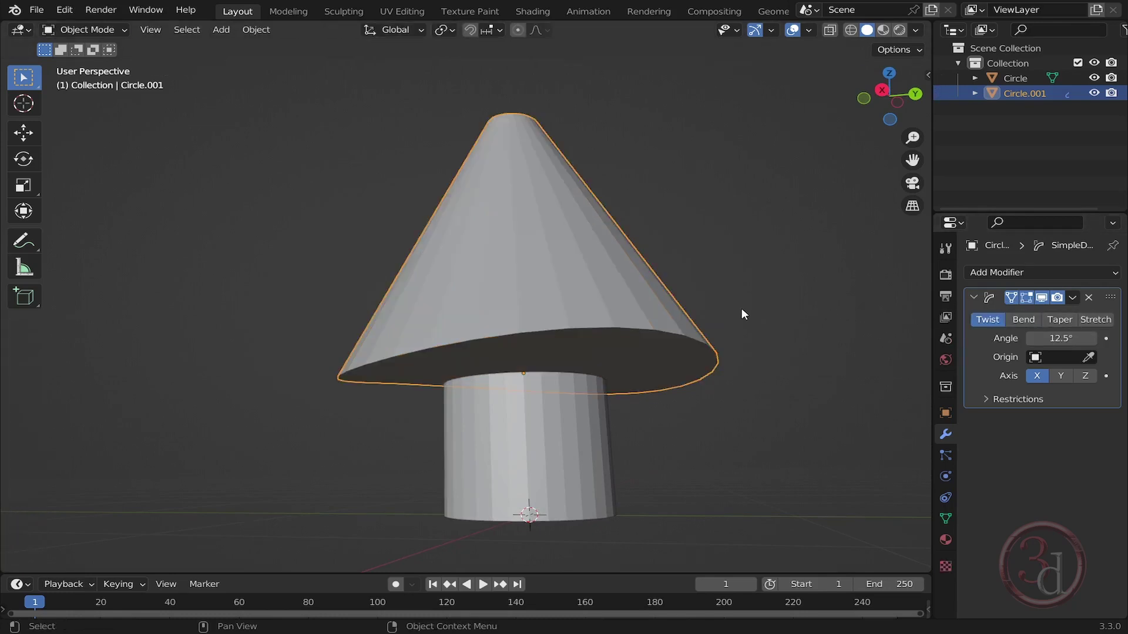
Step: In Edge select mode, select the cone's bottom edge loop
{"action": "left_click", "coordinate": [709, 316]}
{"action": "key", "text": "Tab"}
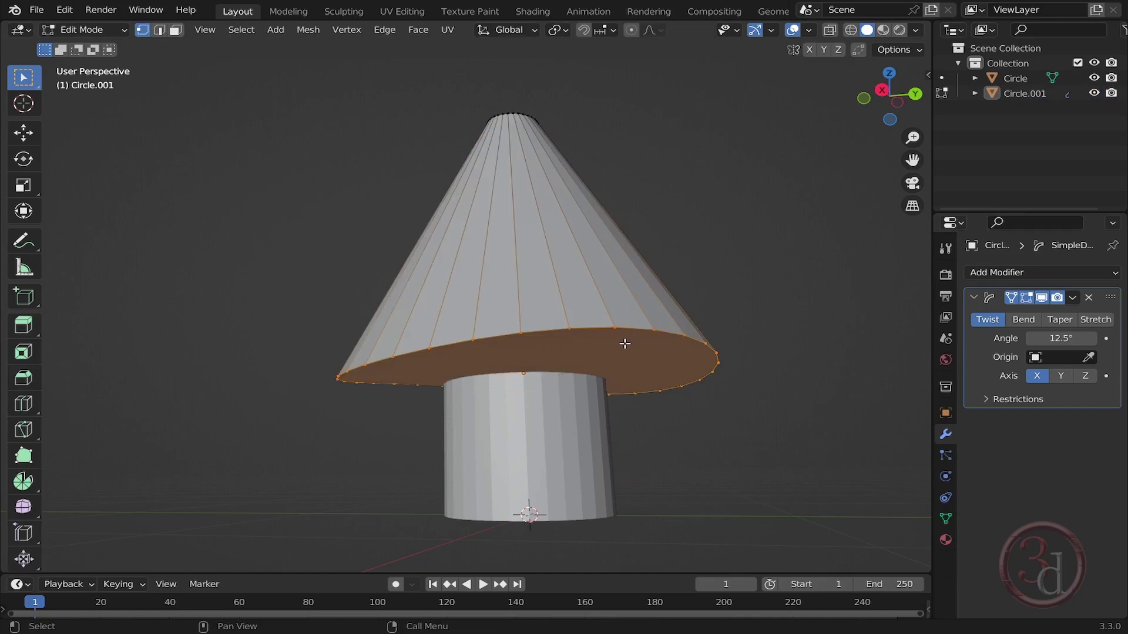
{"action": "left_click", "coordinate": [160, 32]}
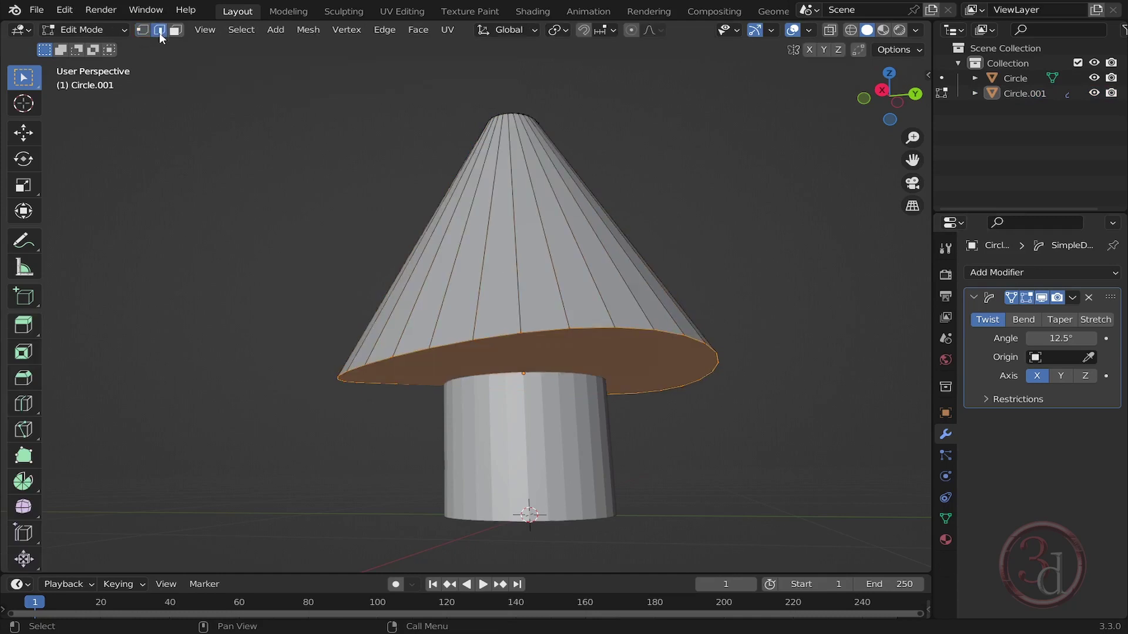
{"action": "left_click", "coordinate": [812, 332]}
{"action": "left_click_drag", "start_coordinate": [728, 304], "coordinate": [776, 339]}
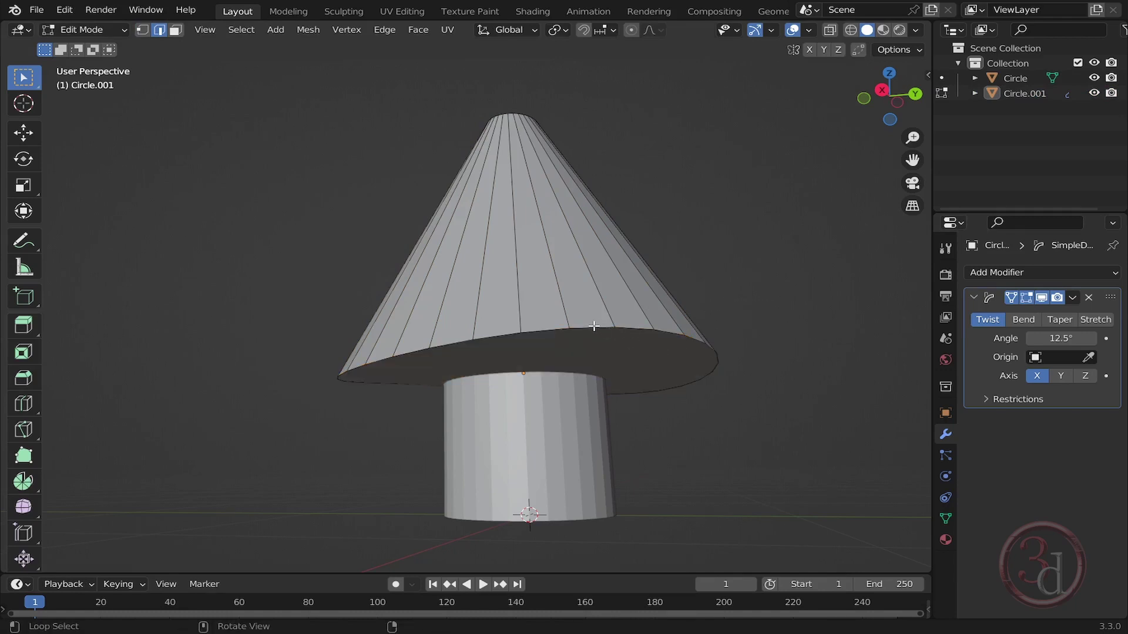
{"action": "left_click", "coordinate": [593, 326], "text": "alt"}
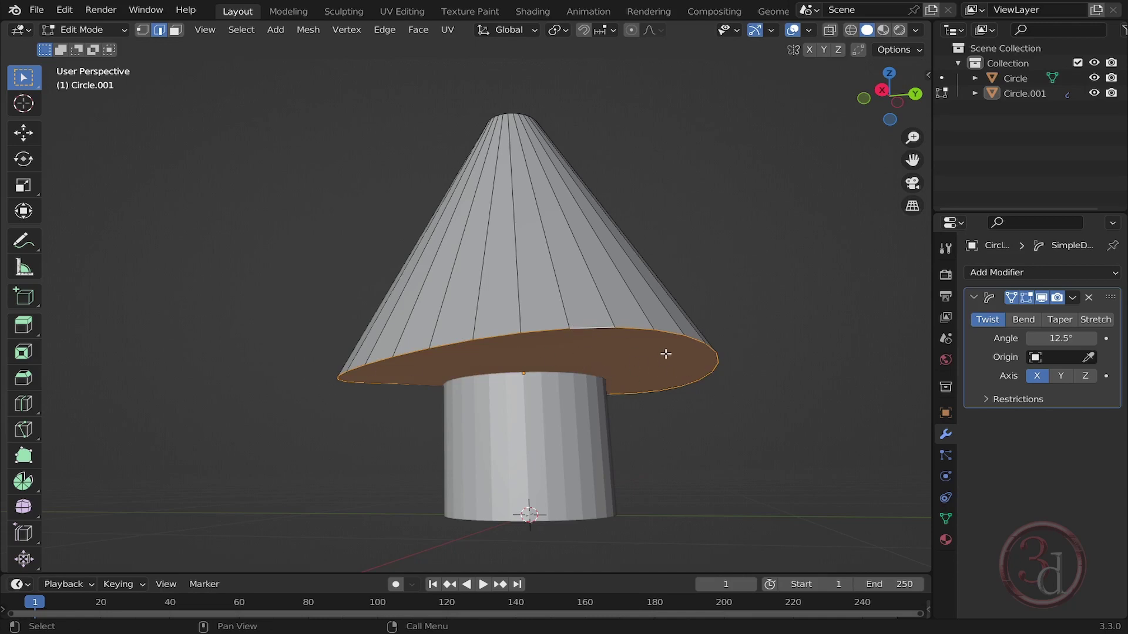
{"action": "middle_click_drag", "start_coordinate": [609, 353], "coordinate": [603, 353], "text": "shift"}
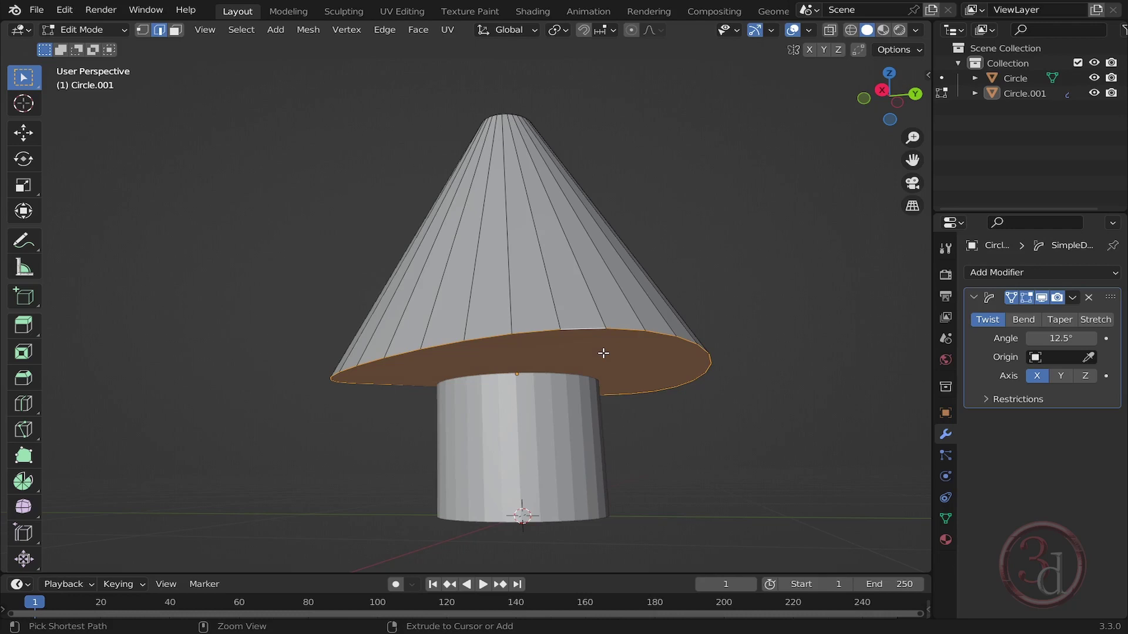
Step: Bevel the bottom edge loop 4.93 cm with 2 segments and return to Object Mode
{"action": "key", "text": "ctrl+b"}
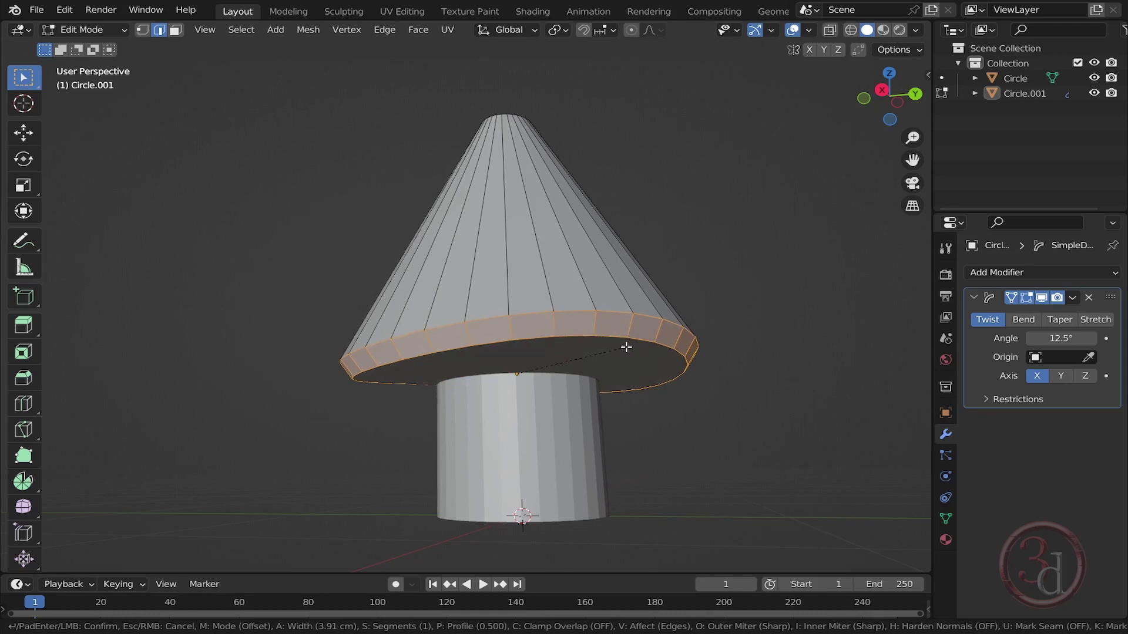
{"action": "scroll", "coordinate": [626, 347], "scroll_direction": "up", "scroll_amount": 1}
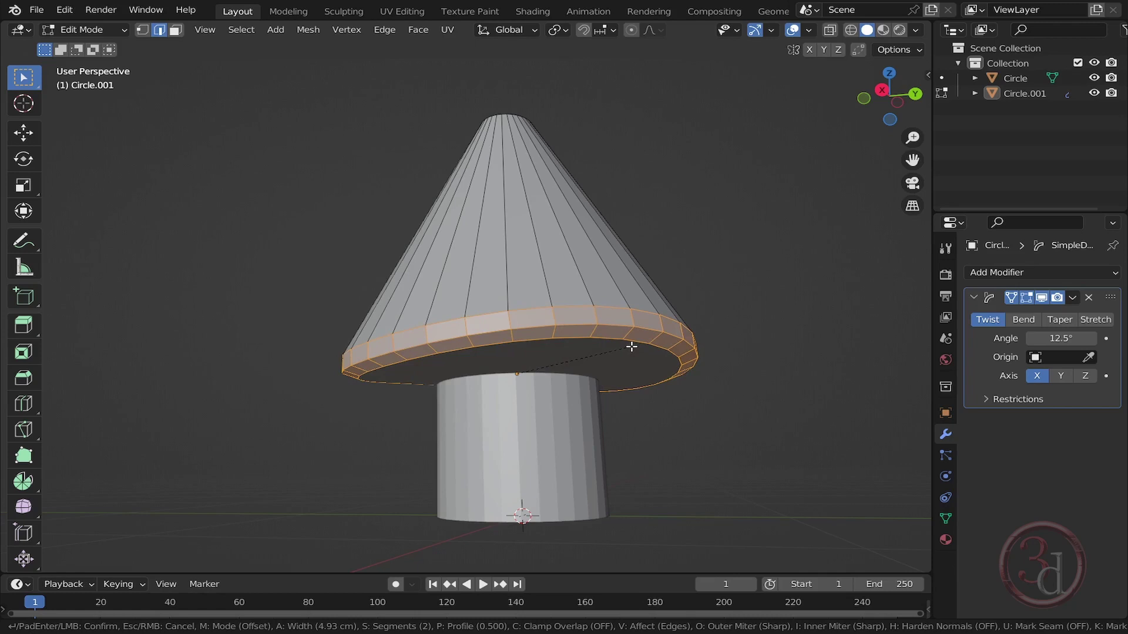
{"action": "left_click", "coordinate": [632, 347]}
{"action": "middle_click_drag", "start_coordinate": [644, 404], "coordinate": [588, 404]}
{"action": "key", "text": "Tab"}
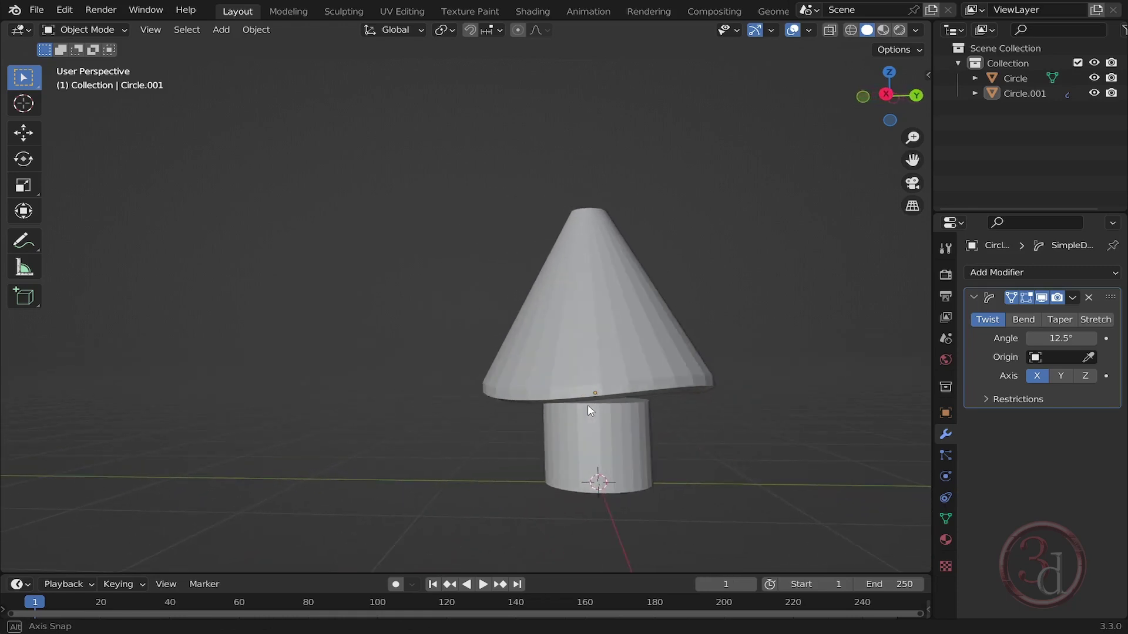
Step: Duplicate the cone and raise the copy about 38 cm above the first
{"action": "left_click", "coordinate": [637, 334]}
{"action": "middle_click_drag", "start_coordinate": [734, 411], "coordinate": [710, 452]}
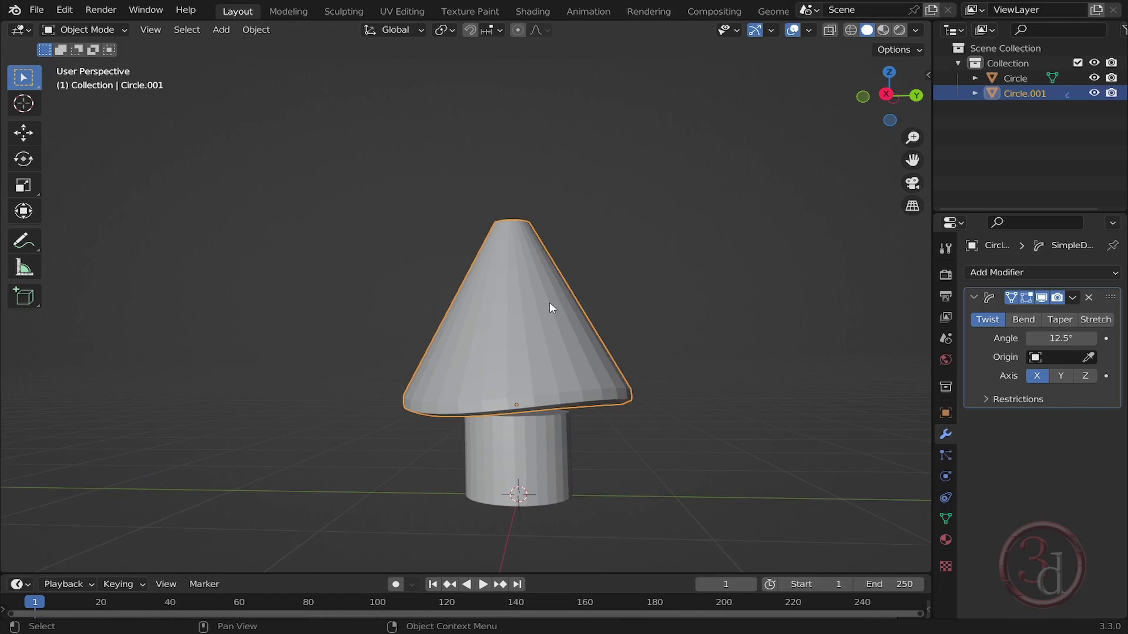
{"action": "key", "text": "alt+a"}
{"action": "left_click", "coordinate": [509, 293]}
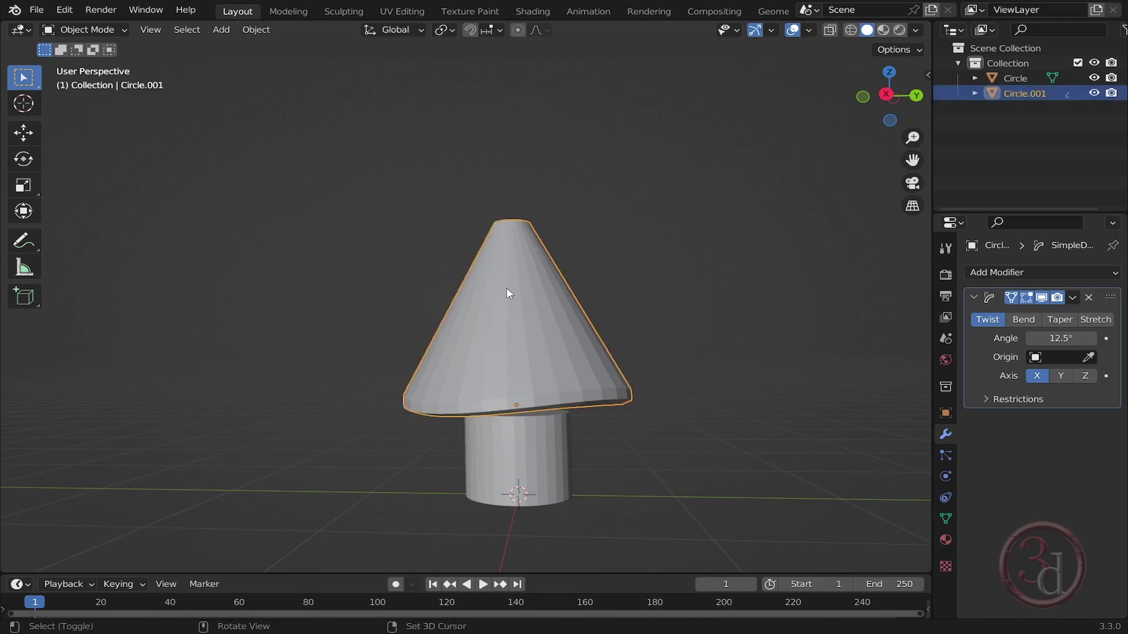
{"action": "key", "text": "shift+d"}
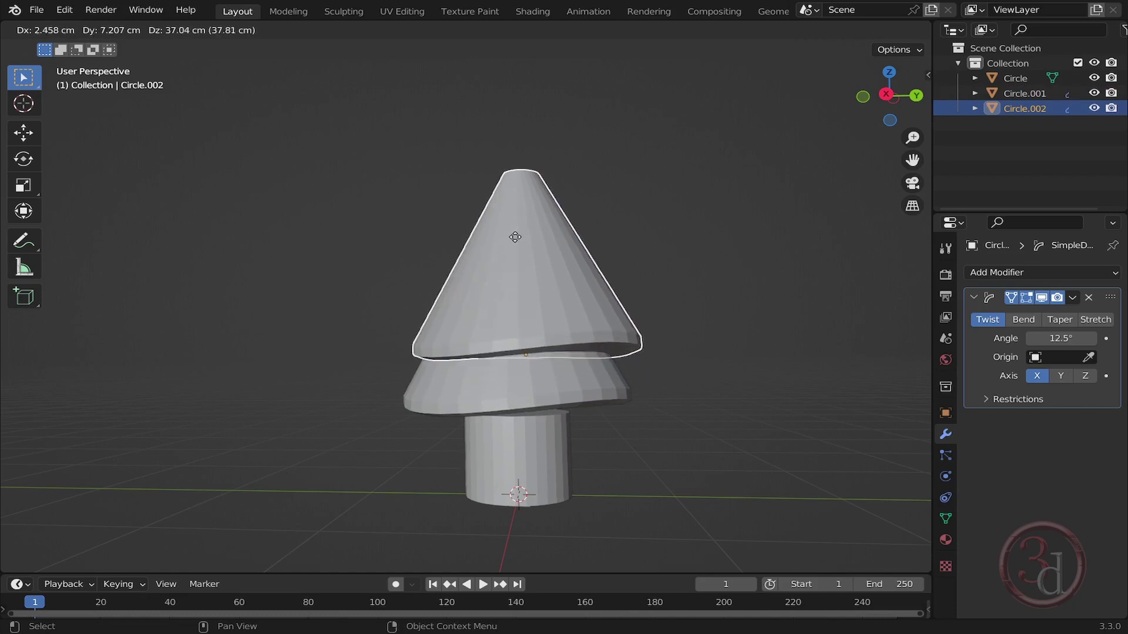
{"action": "key", "text": "z"}
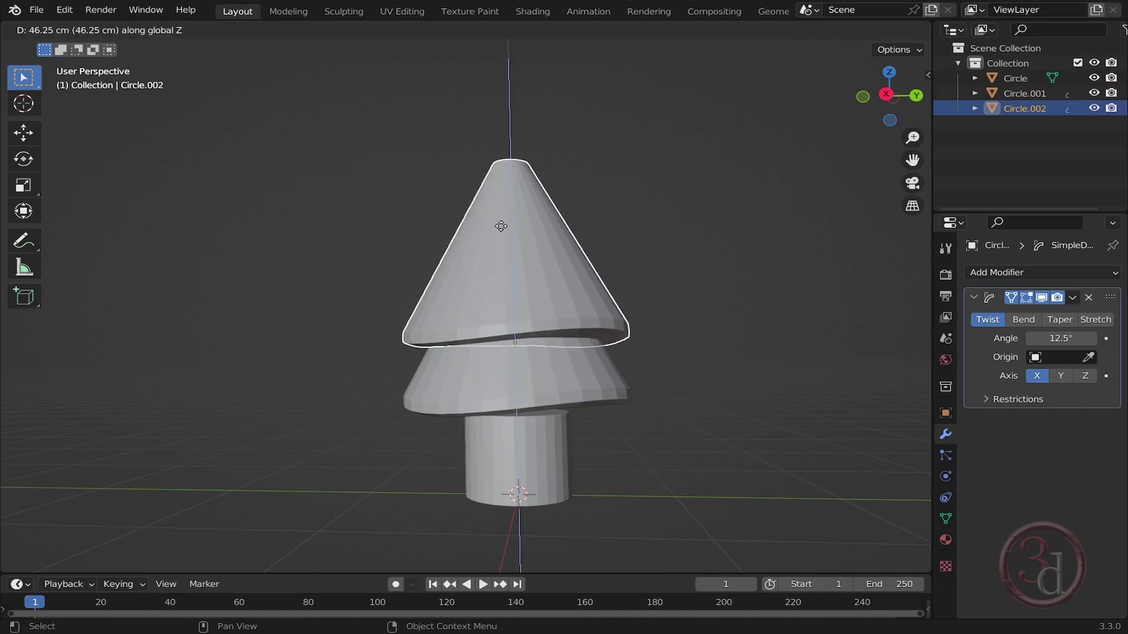
{"action": "left_click", "coordinate": [494, 237]}
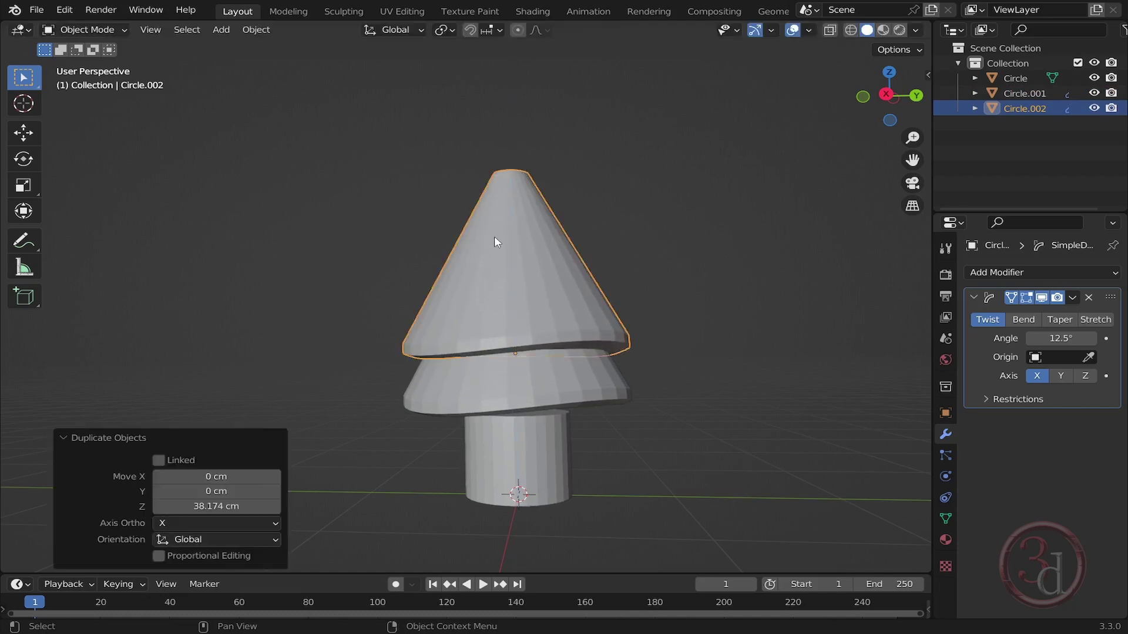
Step: Rotate the upper cone Circle.002 26.6° about the global Z axis
{"action": "left_click", "coordinate": [645, 383]}
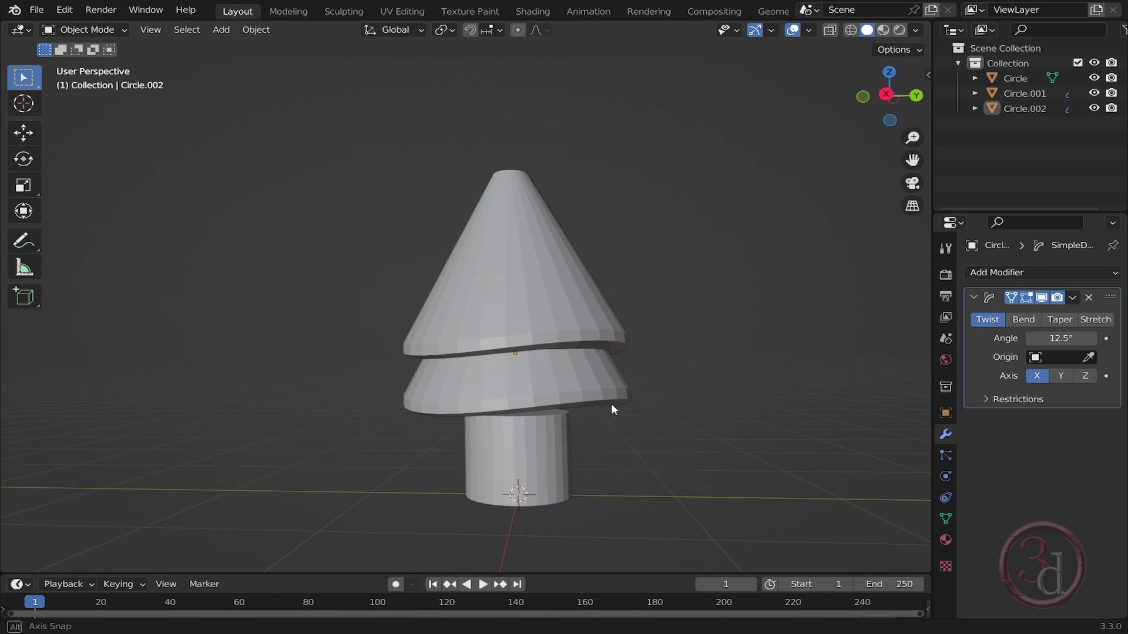
{"action": "middle_click_drag", "start_coordinate": [611, 405], "coordinate": [571, 335]}
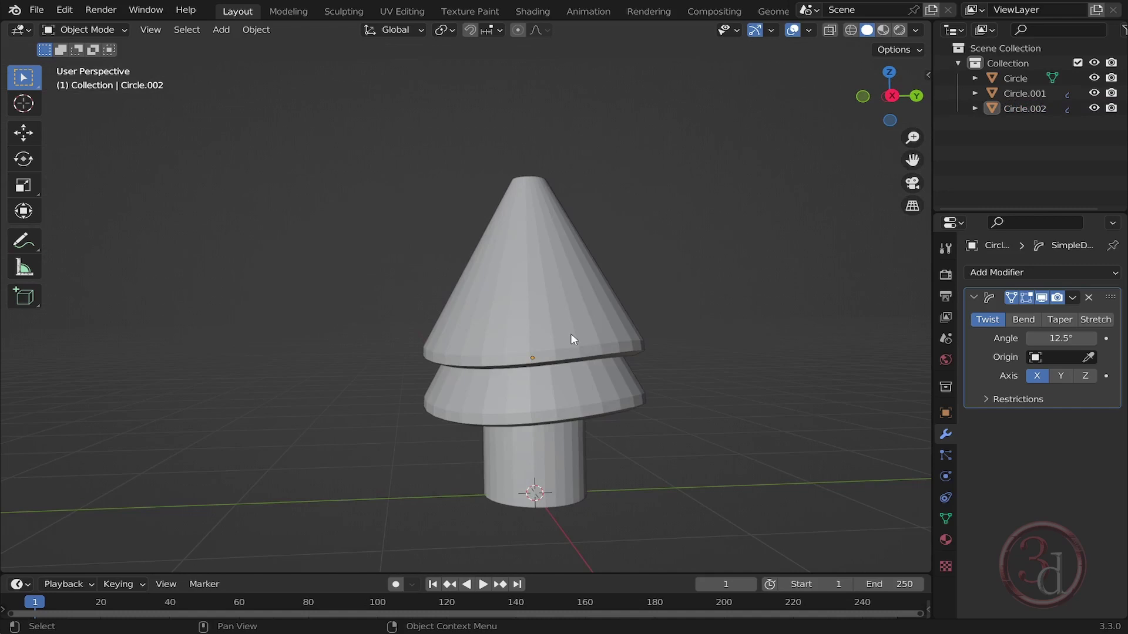
{"action": "left_click", "coordinate": [568, 329]}
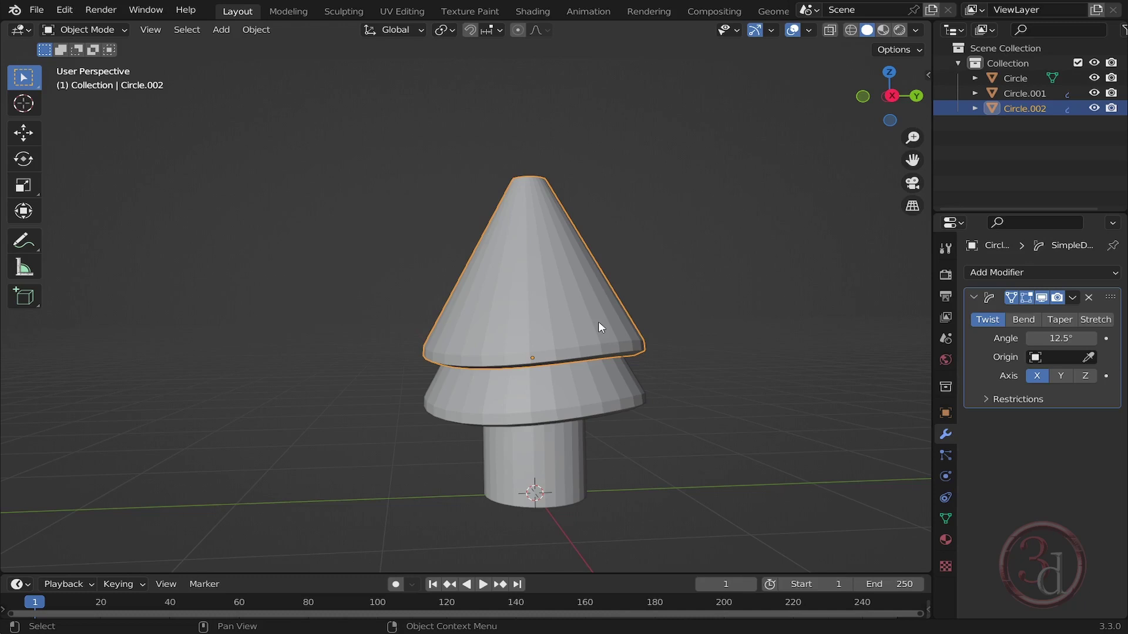
{"action": "key", "text": "r"}
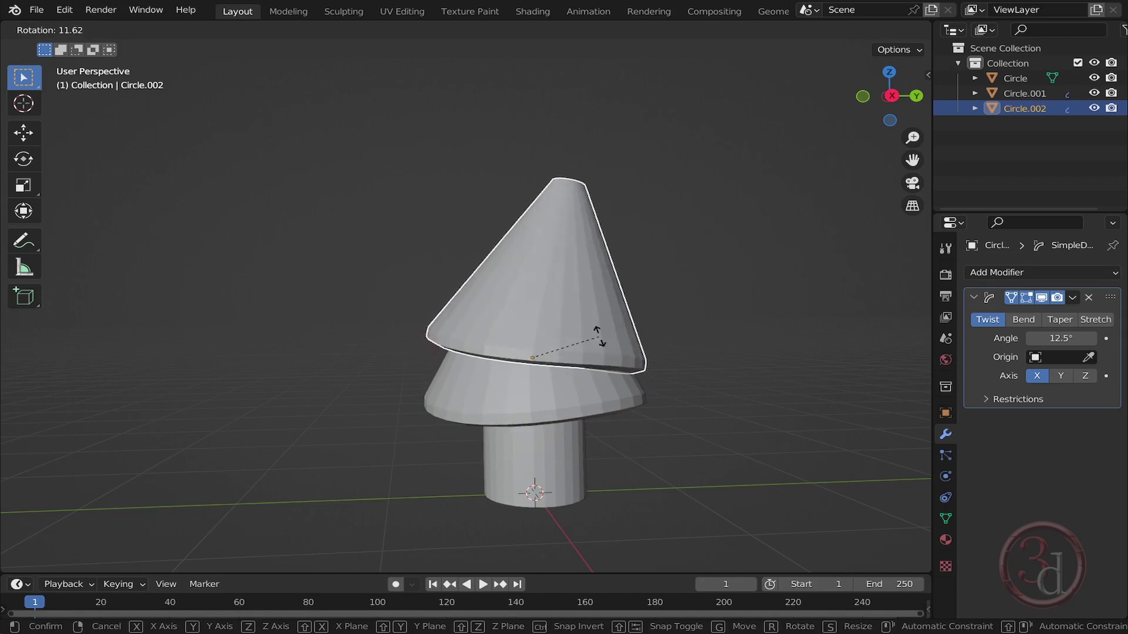
{"action": "key", "text": "z"}
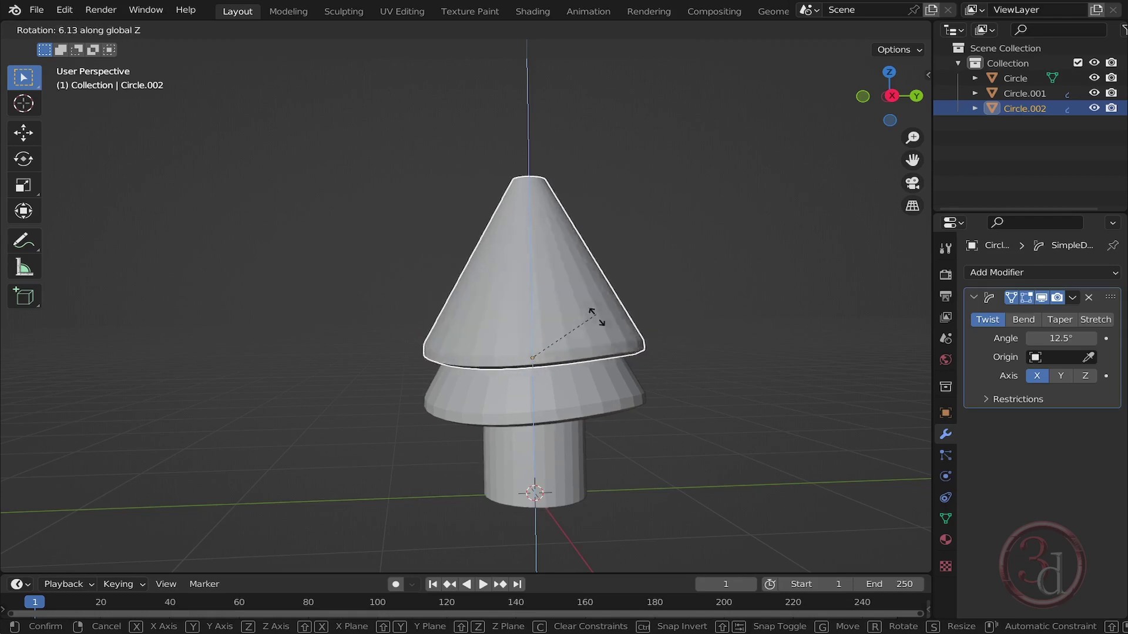
{"action": "left_click", "coordinate": [604, 257]}
{"action": "middle_click_drag", "start_coordinate": [618, 262], "coordinate": [673, 380]}
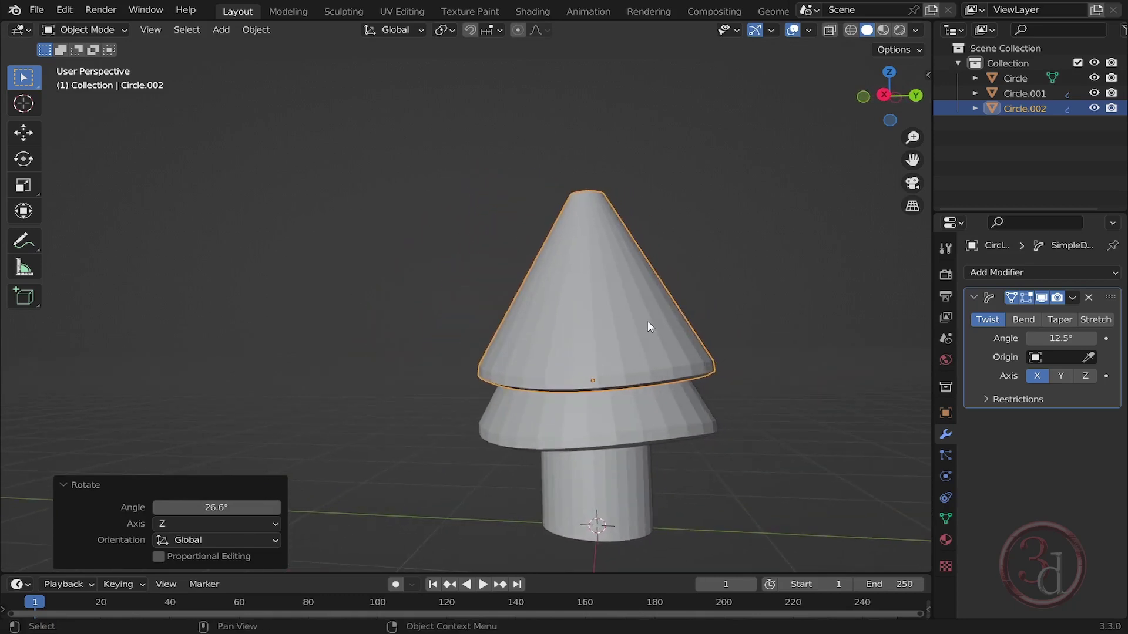
Step: Duplicate the upper cone and raise the copy 40.031 cm to the top
{"action": "key", "text": "shift+d"}
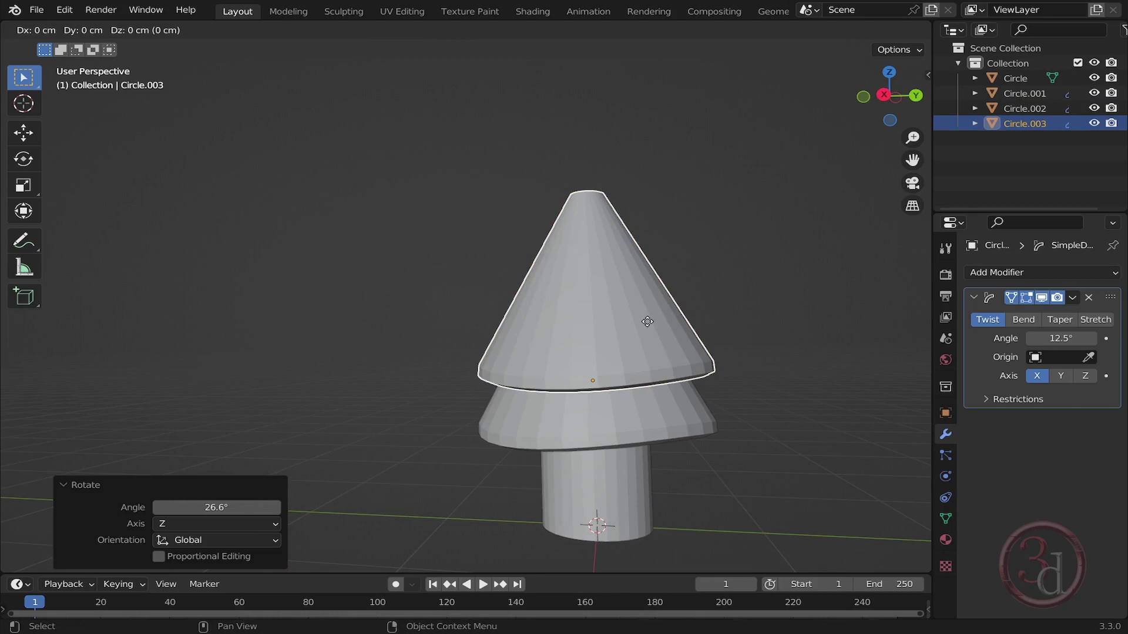
{"action": "key", "text": "z"}
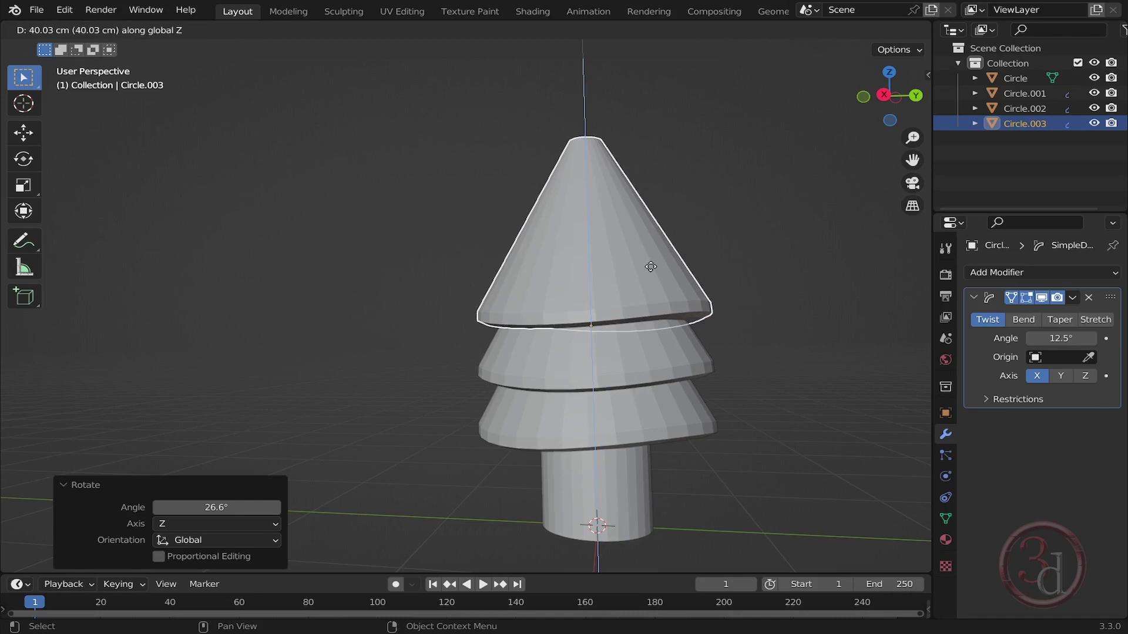
{"action": "left_click", "coordinate": [651, 266]}
{"action": "scroll", "coordinate": [706, 331], "scroll_direction": "up", "scroll_amount": 3}
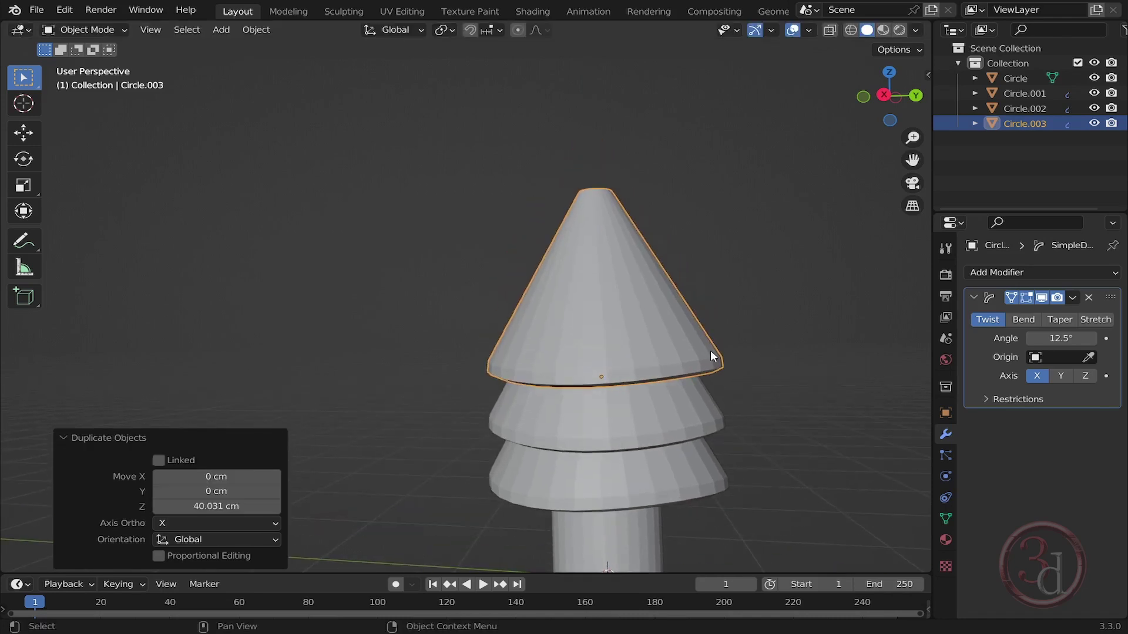
{"action": "middle_click_drag", "start_coordinate": [710, 352], "coordinate": [690, 344], "text": "shift"}
Step: Rotate the top cone about the global Z axis, then deselect everything
{"action": "key", "text": "r"}
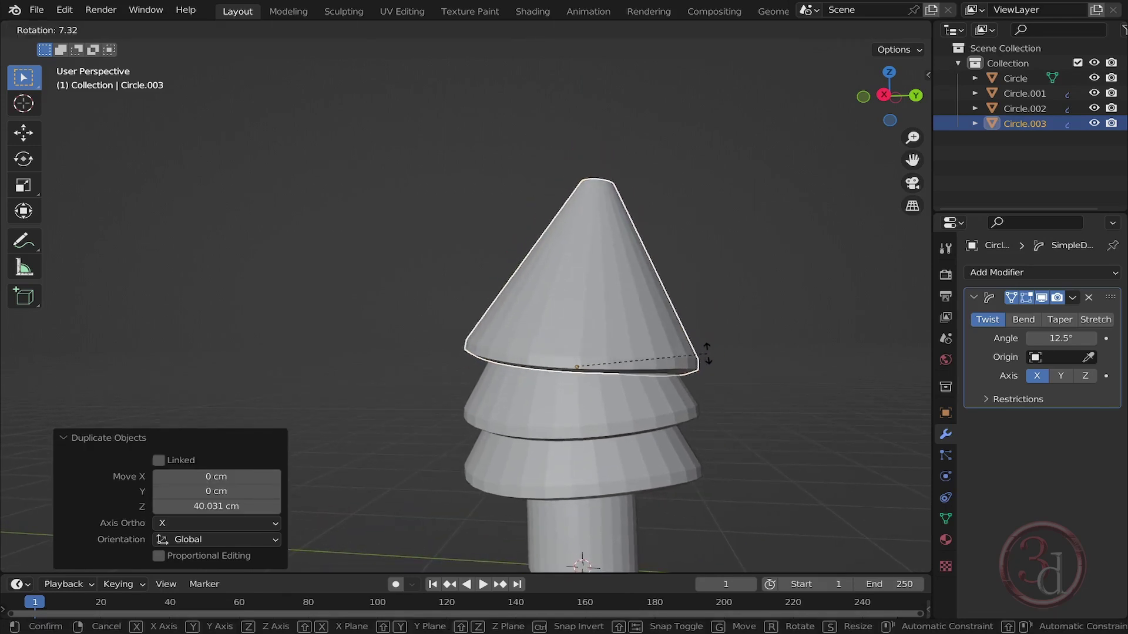
{"action": "key", "text": "z"}
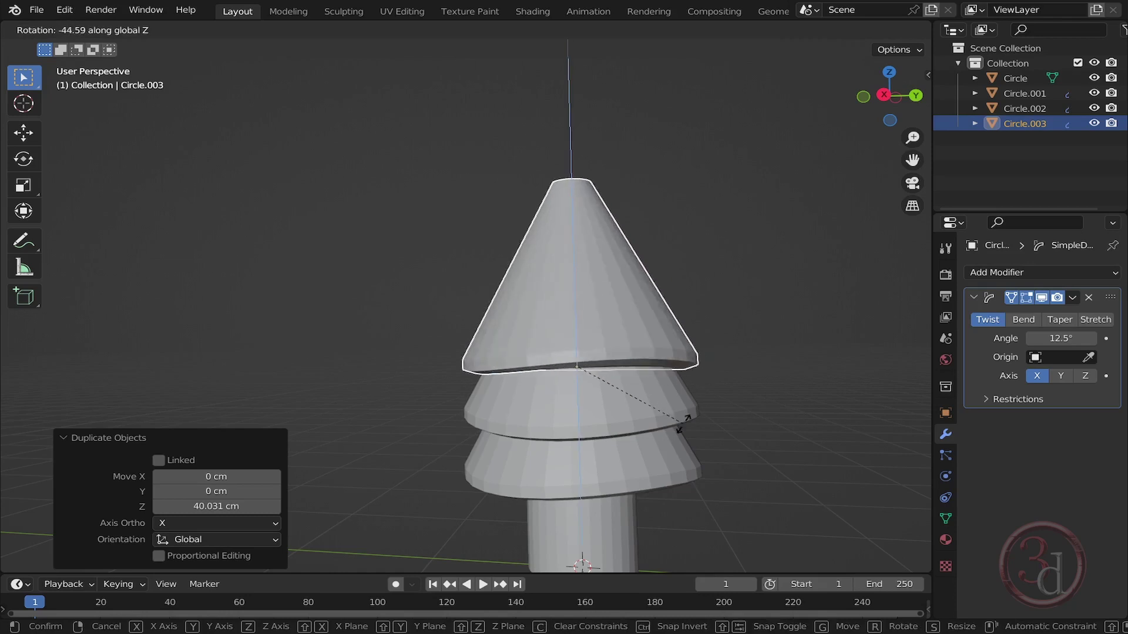
{"action": "left_click", "coordinate": [675, 440]}
{"action": "left_click", "coordinate": [742, 402]}
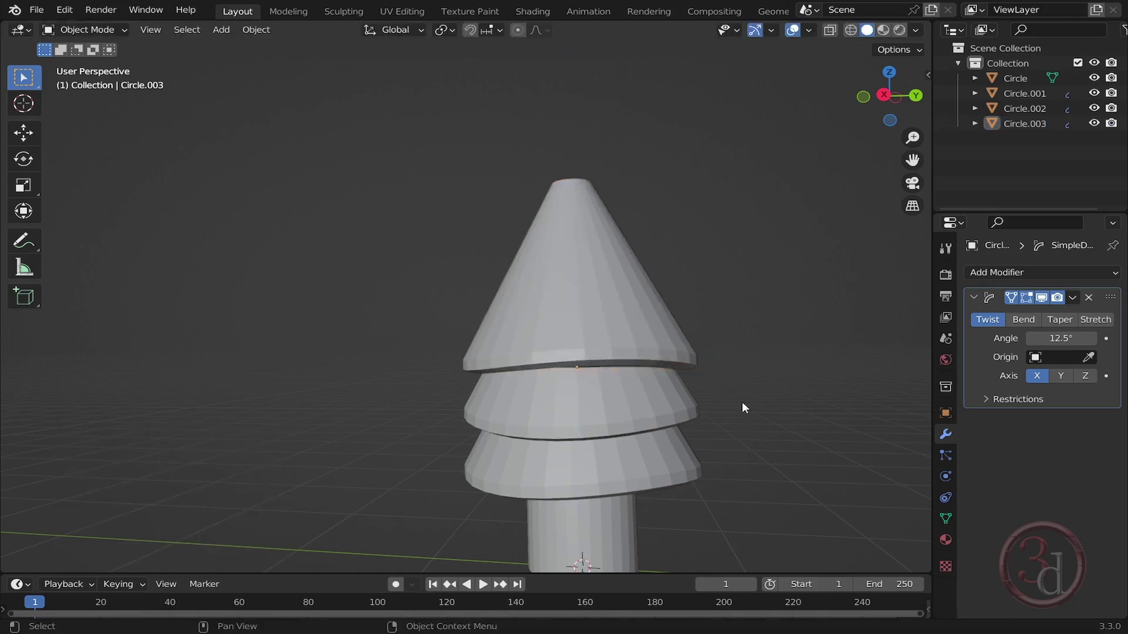
{"action": "middle_click_drag", "start_coordinate": [704, 432], "coordinate": [699, 314]}
Step: Scale the trunk cylinder to about 0.70 on X and Y only, keeping its height
{"action": "scroll", "coordinate": [784, 433], "scroll_direction": "up", "scroll_amount": 3}
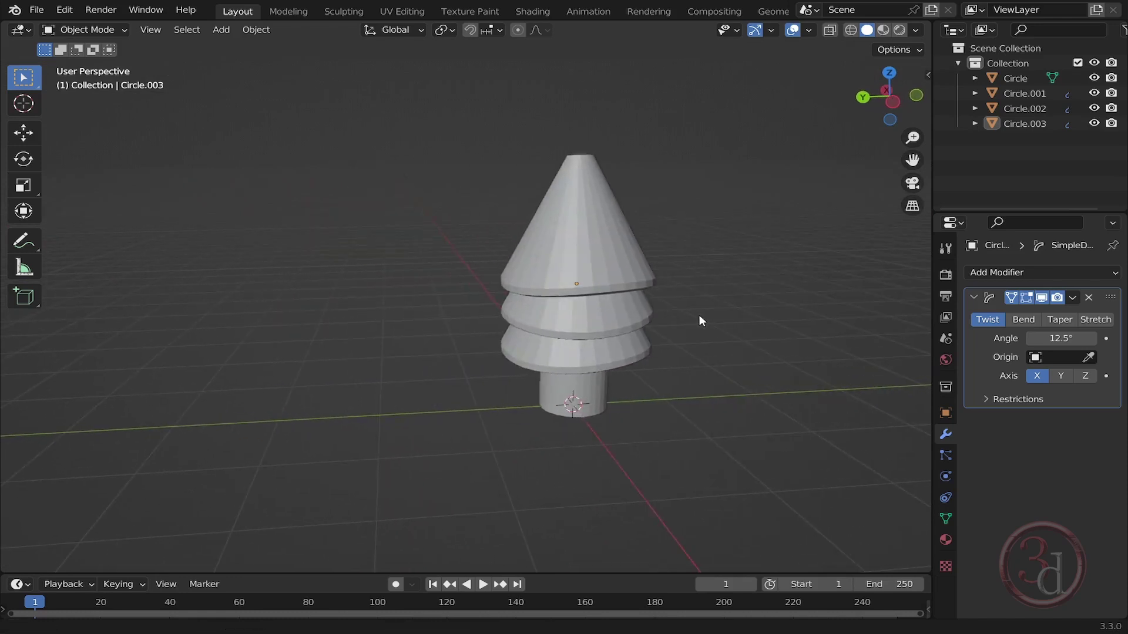
{"action": "scroll", "coordinate": [590, 390], "scroll_direction": "up", "scroll_amount": 2}
{"action": "middle_click_drag", "start_coordinate": [591, 389], "coordinate": [584, 405]}
{"action": "left_click", "coordinate": [604, 404]}
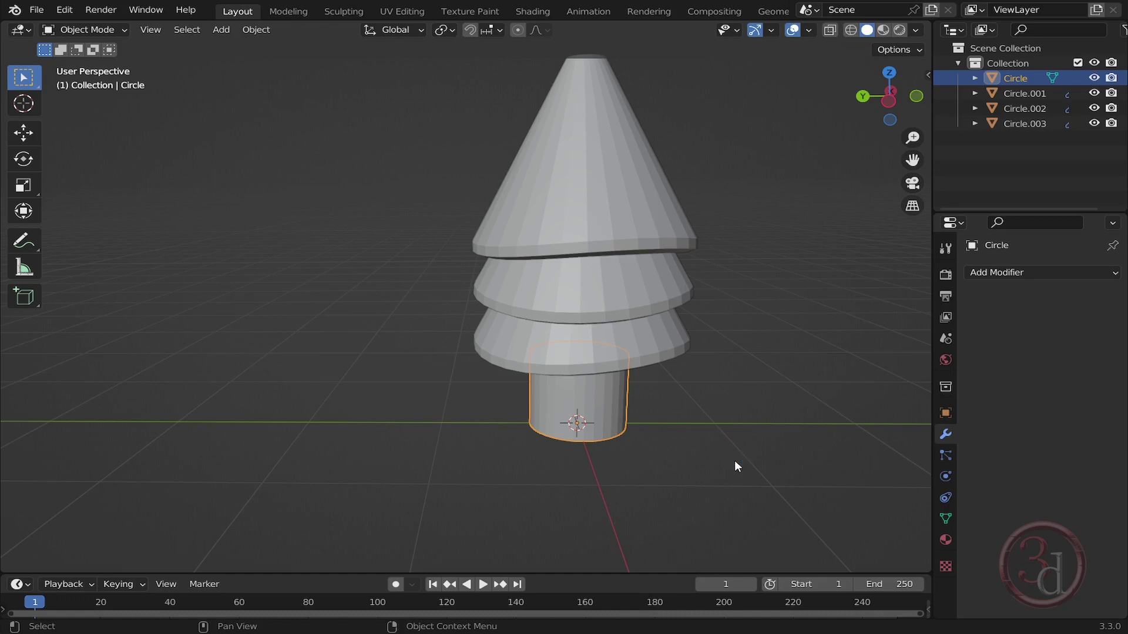
{"action": "key", "text": "s"}
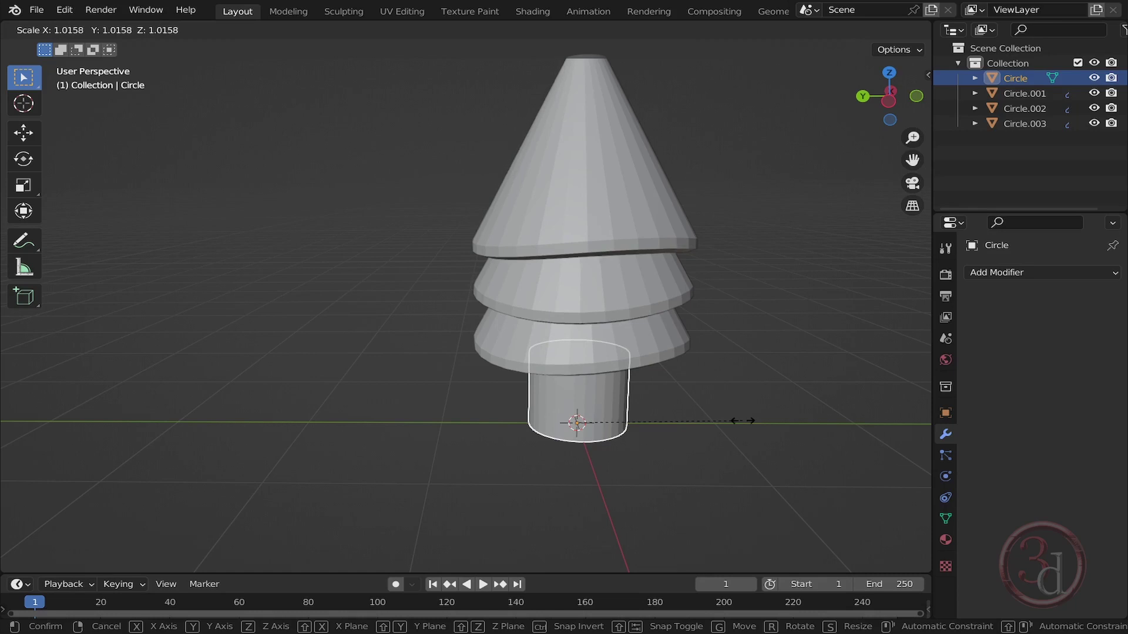
{"action": "key", "text": "shift+z"}
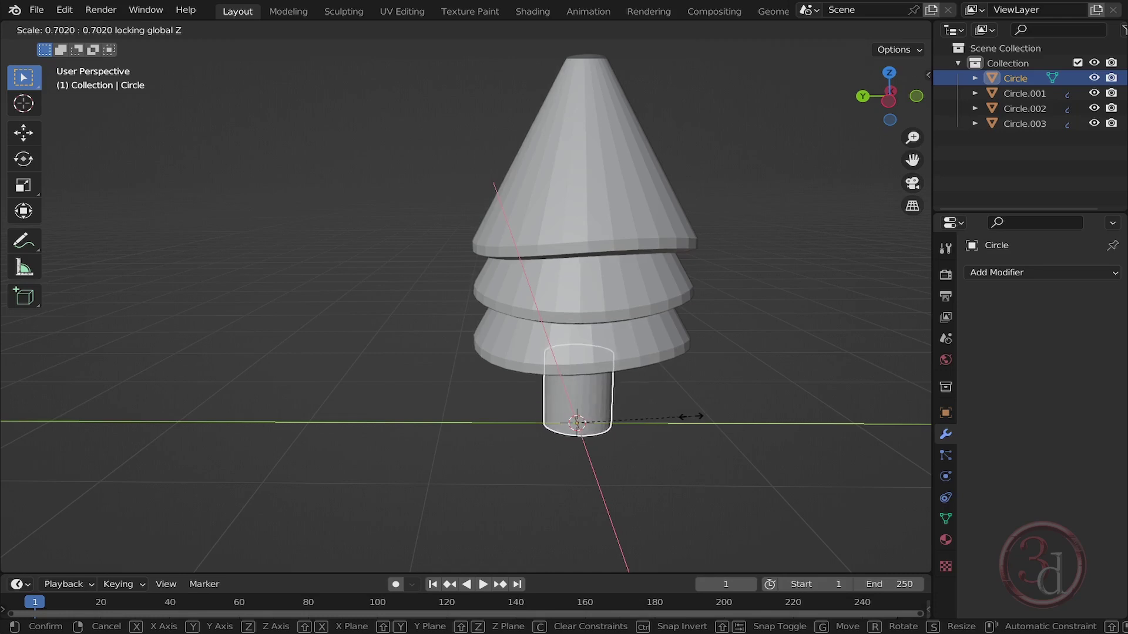
{"action": "left_click", "coordinate": [691, 417]}
{"action": "left_click", "coordinate": [710, 381]}
{"action": "middle_click_drag", "start_coordinate": [710, 381], "coordinate": [724, 311]}
{"action": "scroll", "coordinate": [657, 352], "scroll_direction": "down", "scroll_amount": 3}
{"action": "scroll", "coordinate": [654, 345], "scroll_direction": "up", "scroll_amount": 2}
{"action": "scroll", "coordinate": [528, 271], "scroll_direction": "up", "scroll_amount": 2}
Step: Select the top rim edge loop of the uppermost cone Circle.003 in Edit Mode
{"action": "left_click", "coordinate": [520, 228]}
{"action": "scroll", "coordinate": [523, 235], "scroll_direction": "up", "scroll_amount": 4}
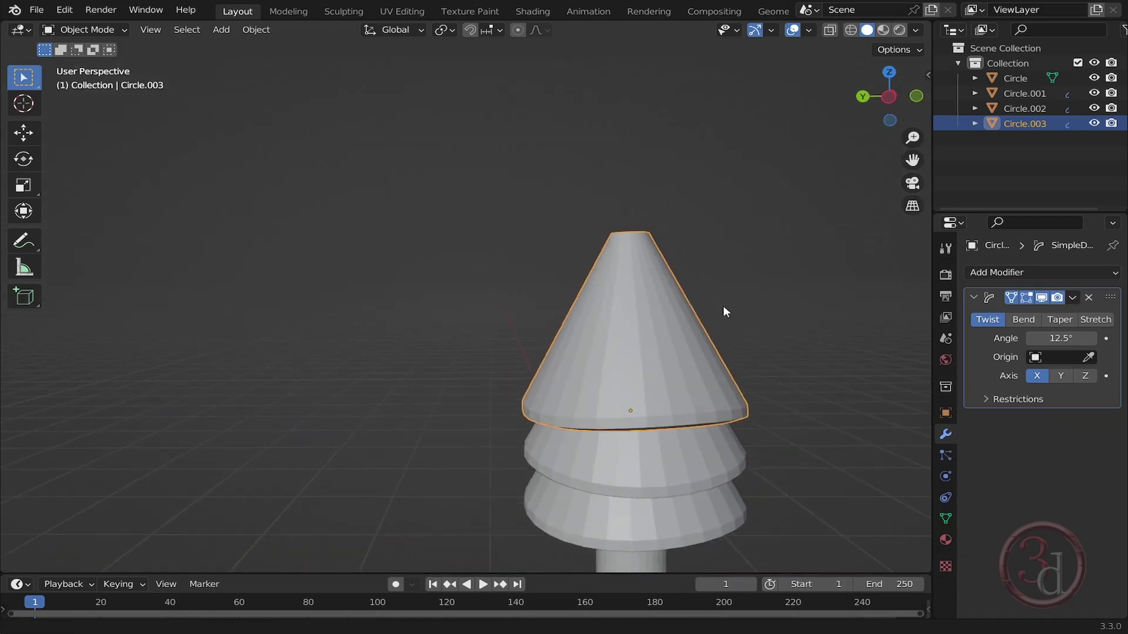
{"action": "scroll", "coordinate": [665, 277], "scroll_direction": "up", "scroll_amount": 3}
{"action": "middle_click_drag", "start_coordinate": [662, 277], "coordinate": [567, 289]}
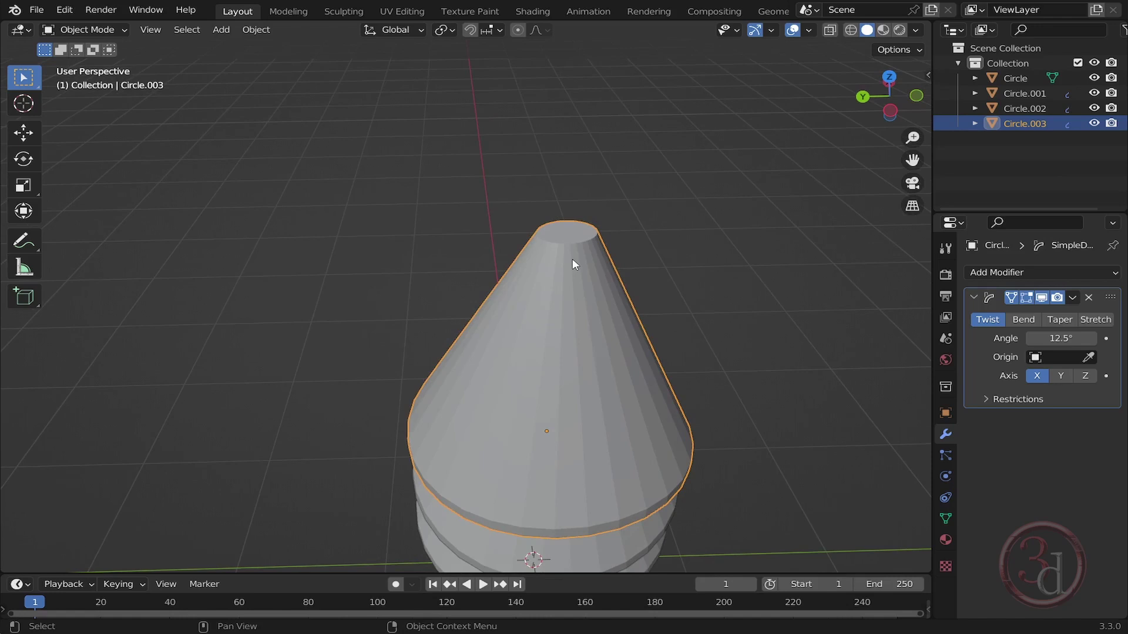
{"action": "key", "text": "Tab"}
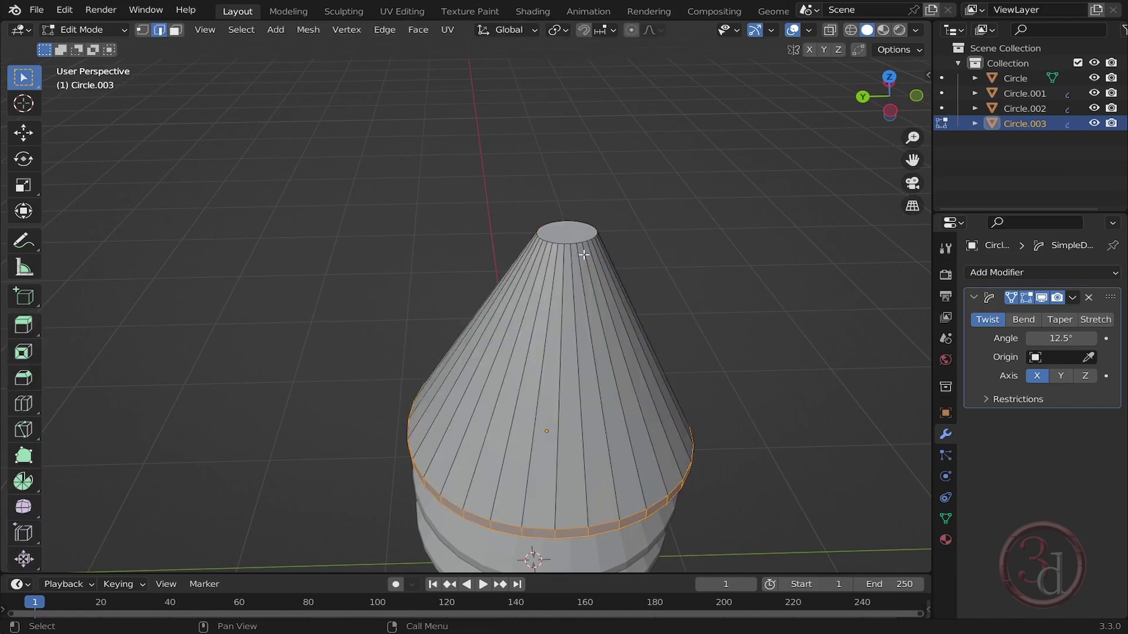
{"action": "scroll", "coordinate": [576, 219], "scroll_direction": "up", "scroll_amount": 1}
{"action": "scroll", "coordinate": [576, 219], "scroll_direction": "up", "scroll_amount": 3}
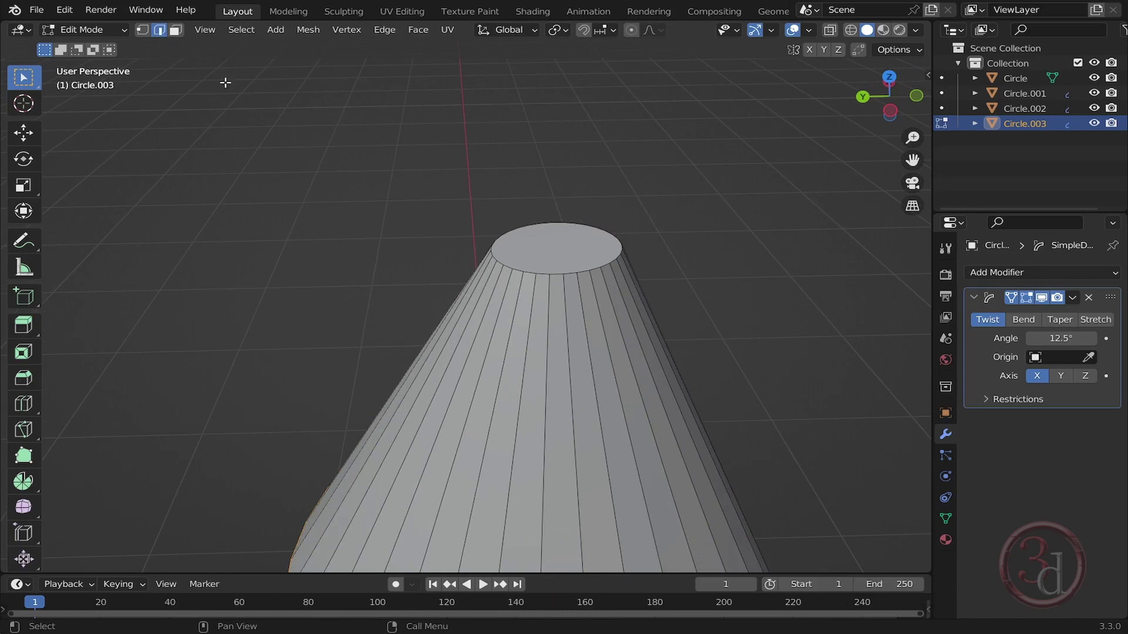
{"action": "left_click", "coordinate": [558, 272]}
{"action": "left_click", "coordinate": [556, 273], "text": "alt"}
Step: Bevel that rim to a width of 3.98 cm and return to Object Mode
{"action": "key", "text": "ctrl+b"}
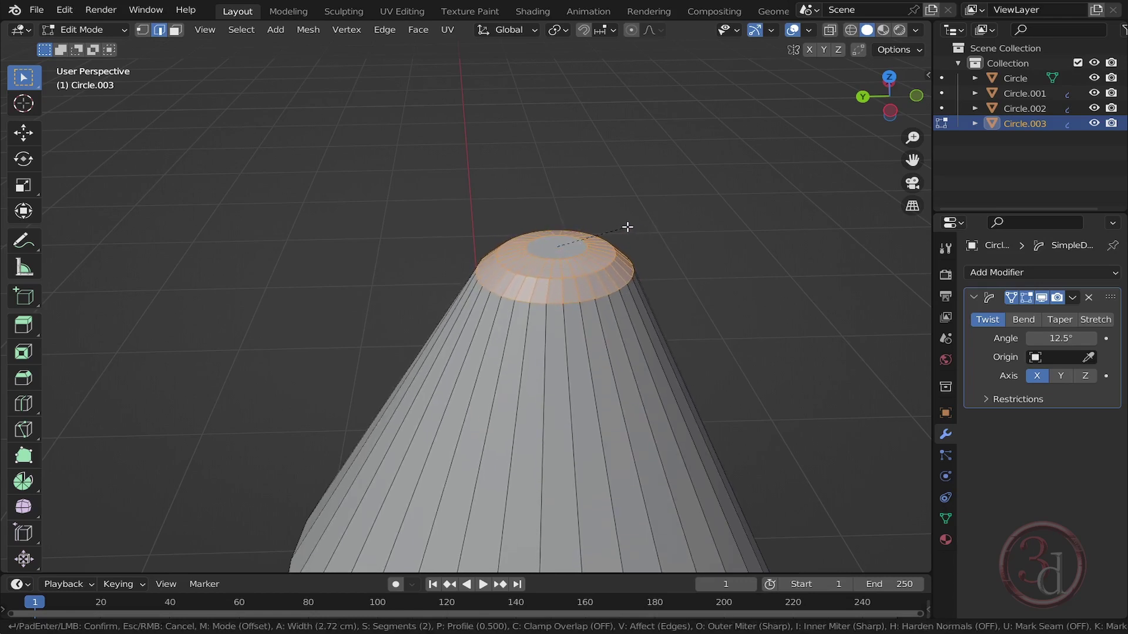
{"action": "left_click", "coordinate": [629, 229]}
{"action": "middle_click_drag", "start_coordinate": [629, 340], "coordinate": [636, 128]}
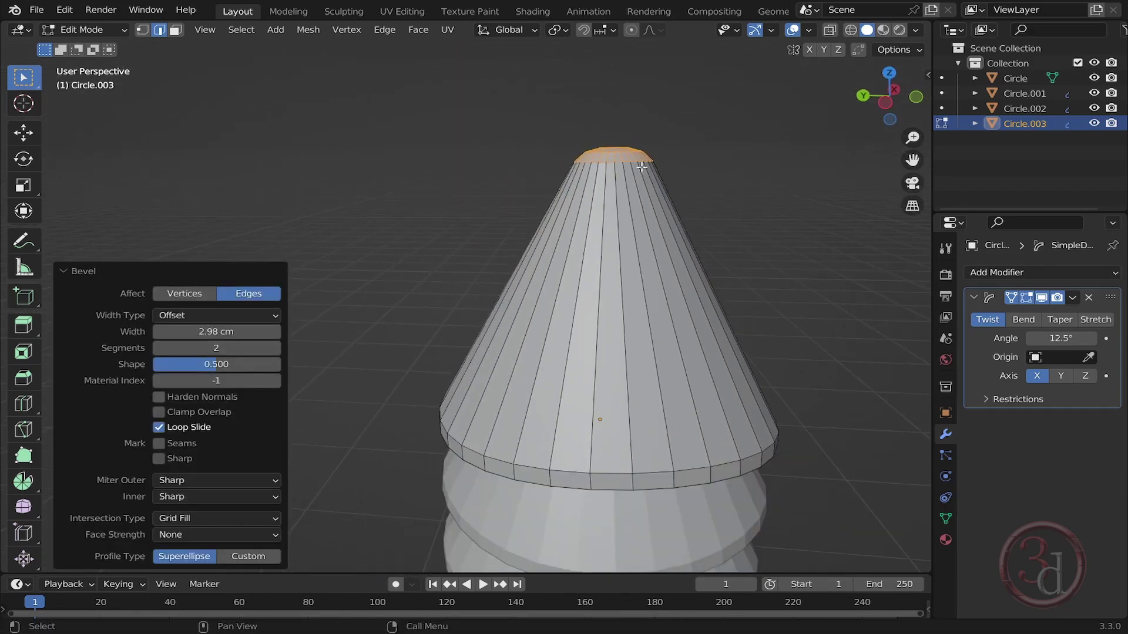
{"action": "mouse_move", "coordinate": [219, 332]}
{"action": "left_mouse_down"}
{"action": "mouse_move", "coordinate": [258, 332]}
{"action": "mouse_move", "coordinate": [214, 332]}
{"action": "mouse_move", "coordinate": [247, 332]}
{"action": "mouse_move", "coordinate": [231, 331]}
{"action": "left_mouse_up"}
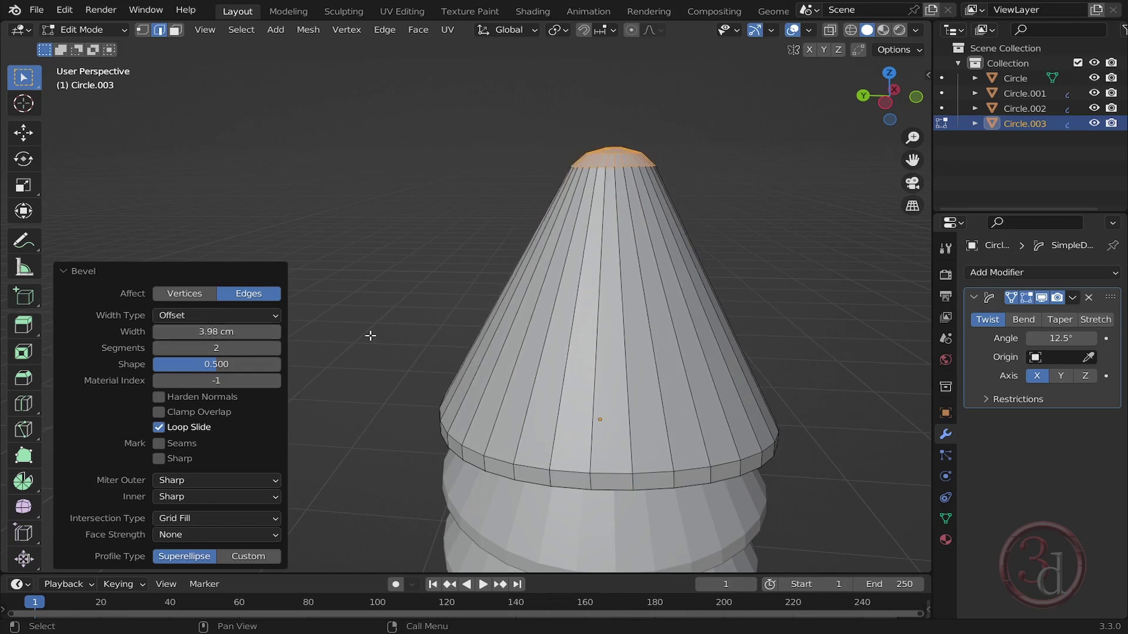
{"action": "key", "text": "Tab"}
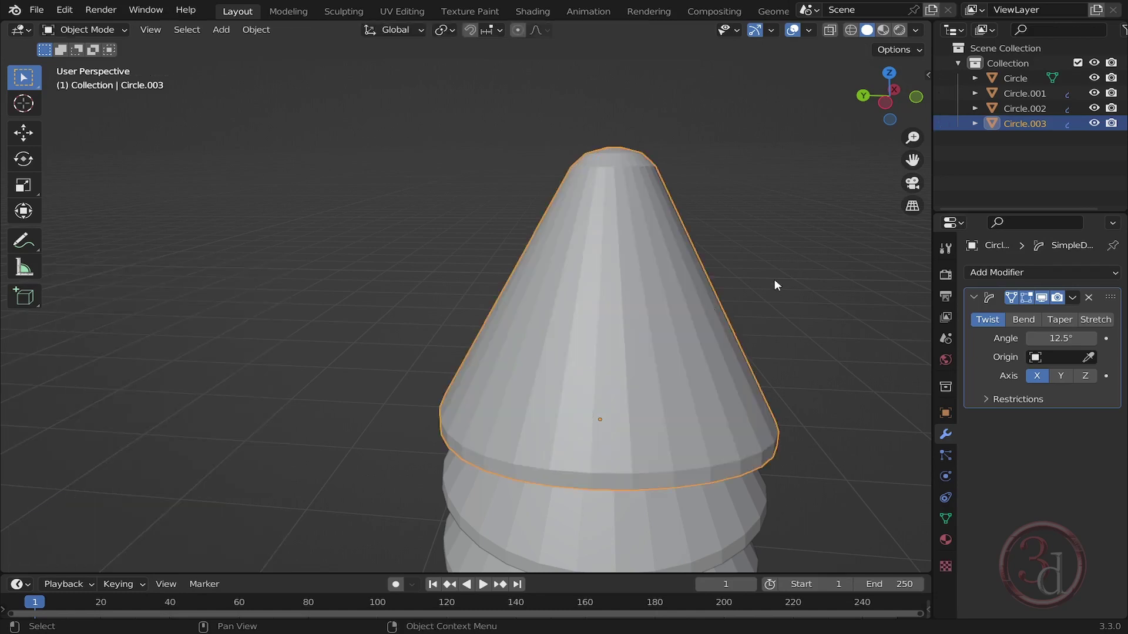
{"action": "left_click", "coordinate": [775, 279]}
{"action": "scroll", "coordinate": [774, 280], "scroll_direction": "down", "scroll_amount": 4}
{"action": "middle_click_drag", "start_coordinate": [608, 368], "coordinate": [523, 335]}
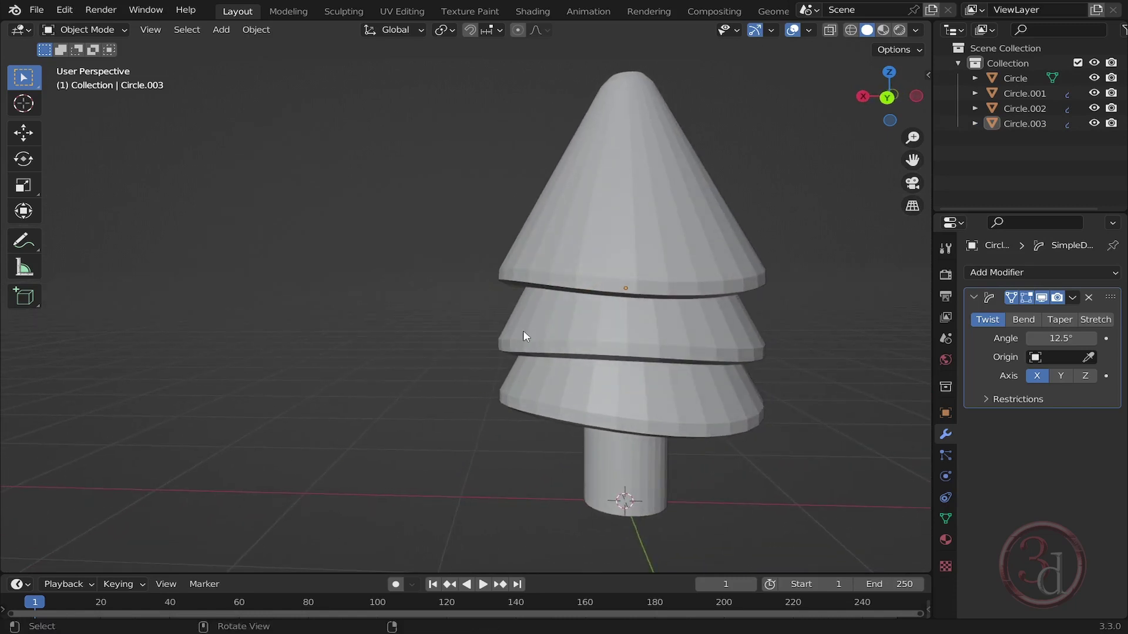
{"action": "scroll", "coordinate": [488, 332], "scroll_direction": "down", "scroll_amount": 2}
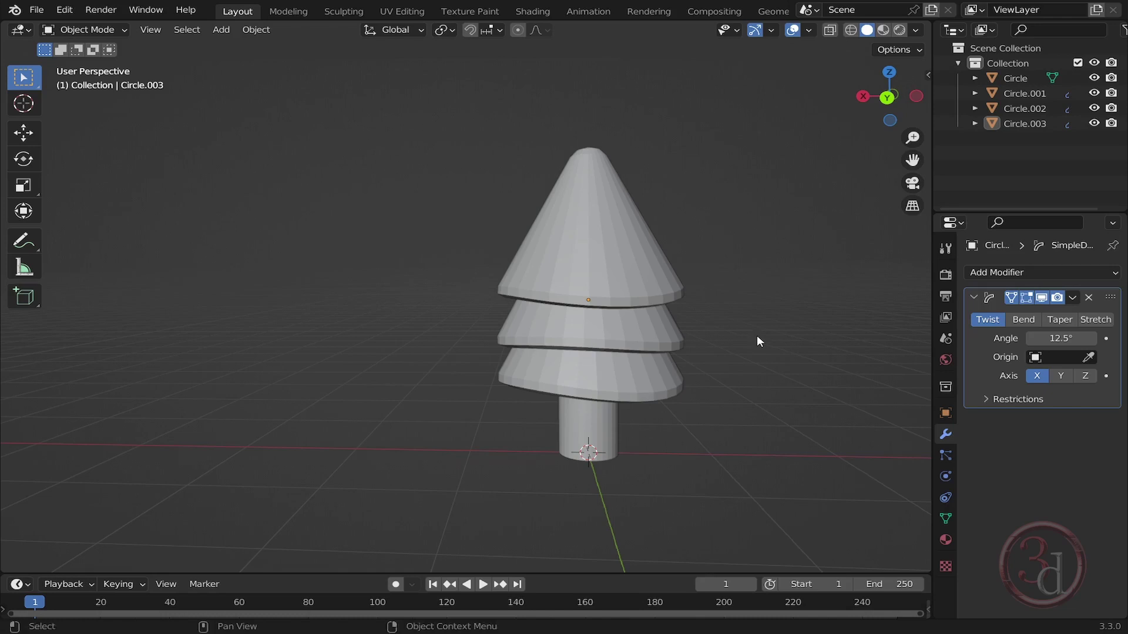
Step: Create a new material on the top cone and name it 'green'
{"action": "left_click", "coordinate": [672, 287]}
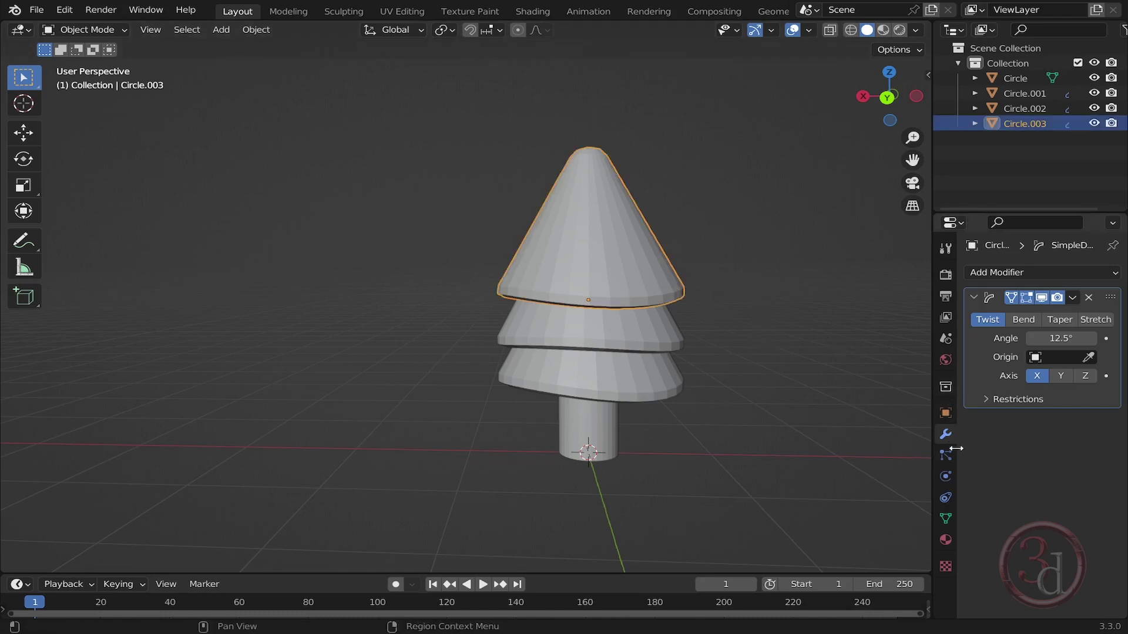
{"action": "left_click", "coordinate": [944, 540]}
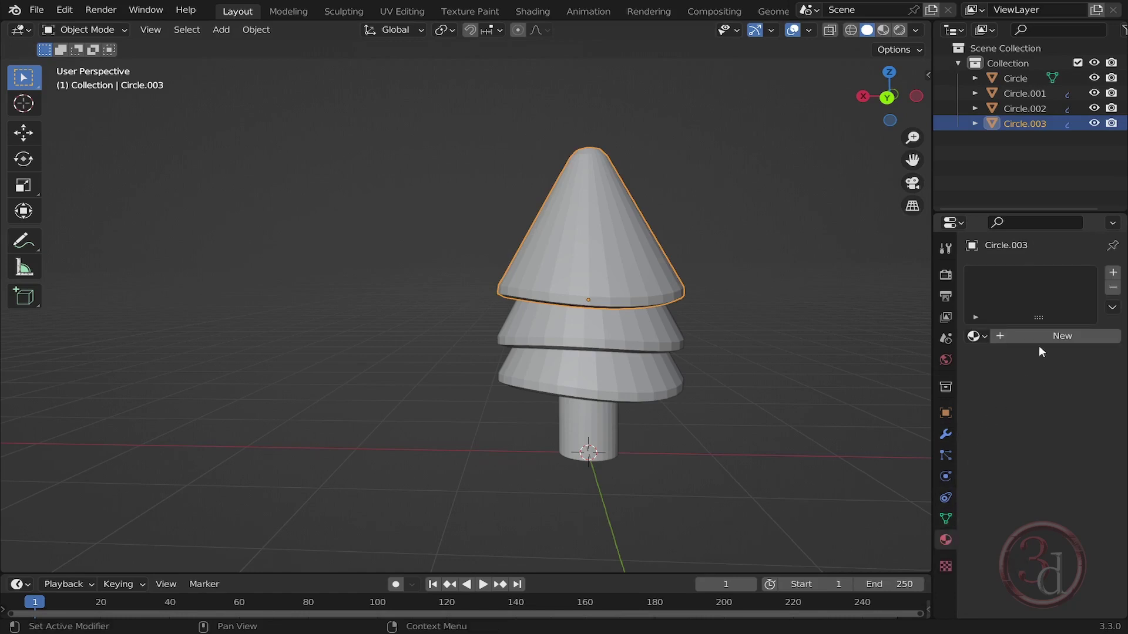
{"action": "left_click", "coordinate": [1067, 334]}
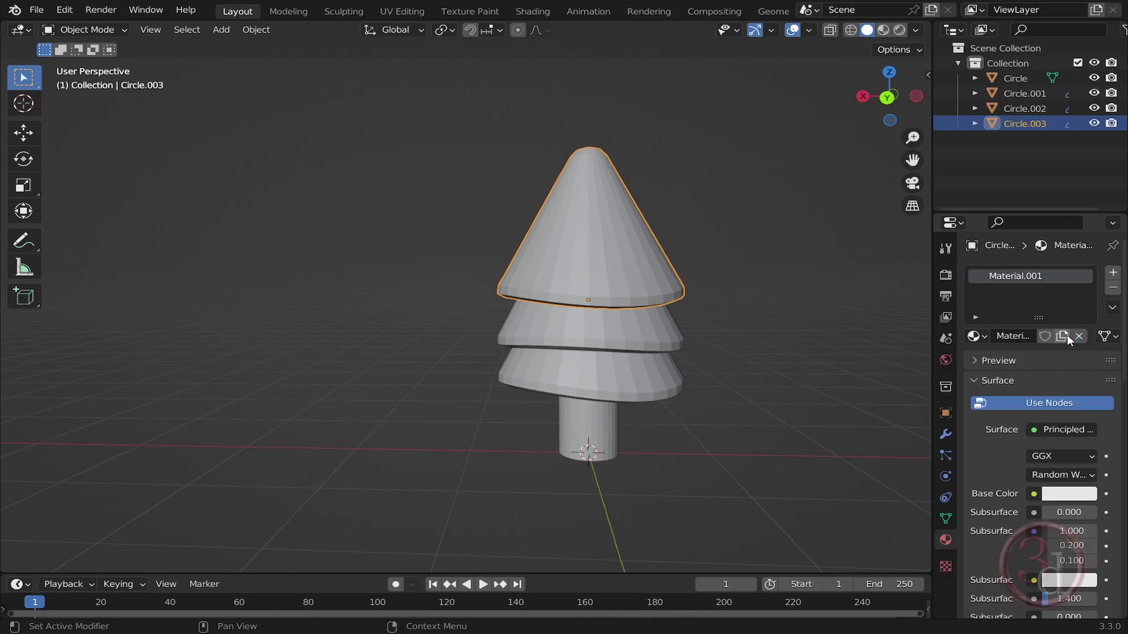
{"action": "double_click", "coordinate": [1023, 276]}
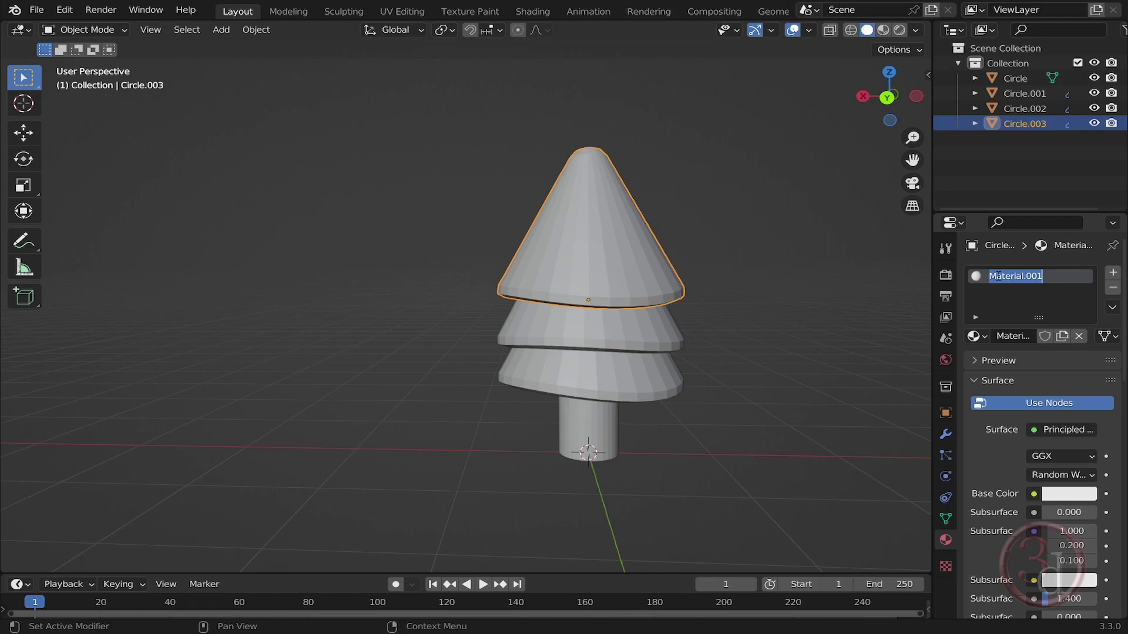
{"action": "type", "text": "gR"}
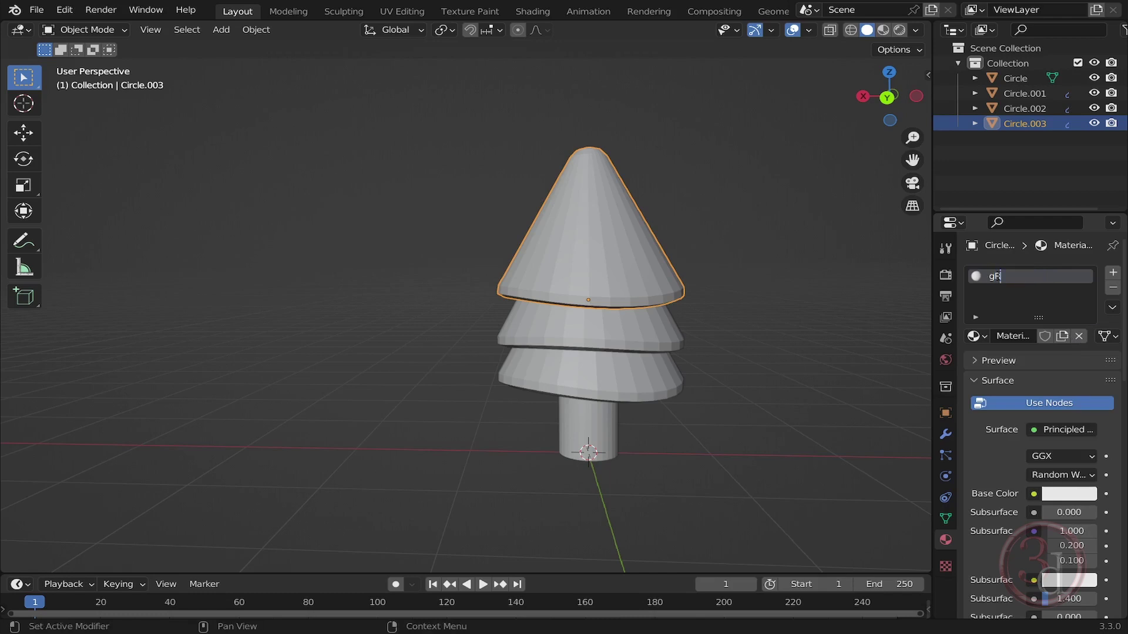
{"action": "key", "text": "BackSpace"}
{"action": "key", "text": "BackSpace"}
{"action": "type", "text": "green"}
{"action": "key", "text": "Return"}
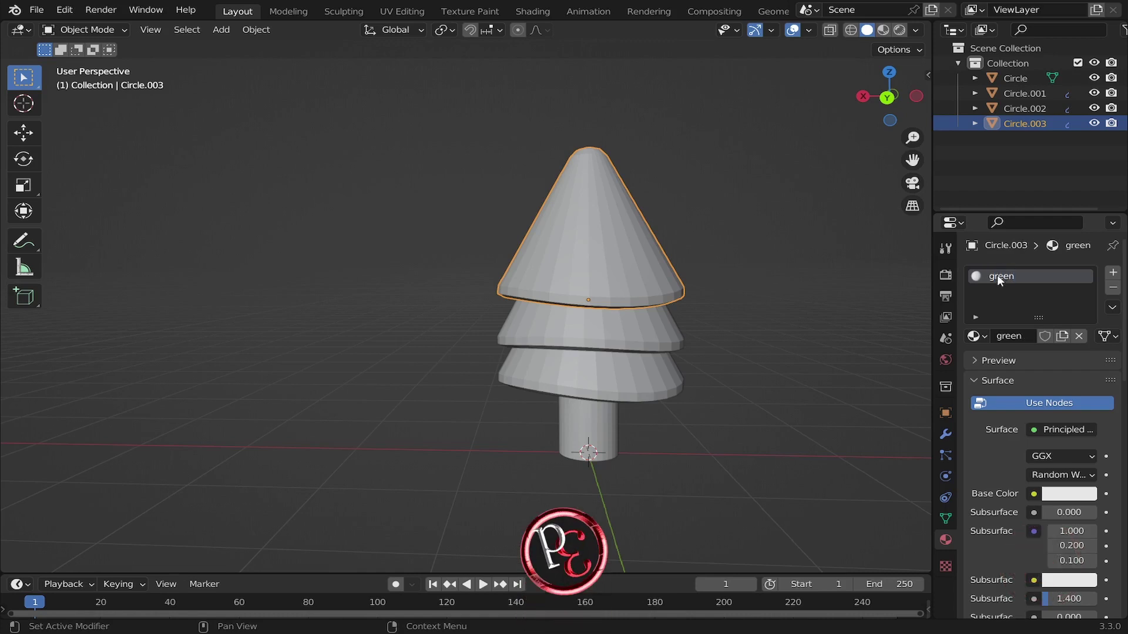
Step: Set the green material's base colour to a bright green
{"action": "left_click", "coordinate": [1096, 495]}
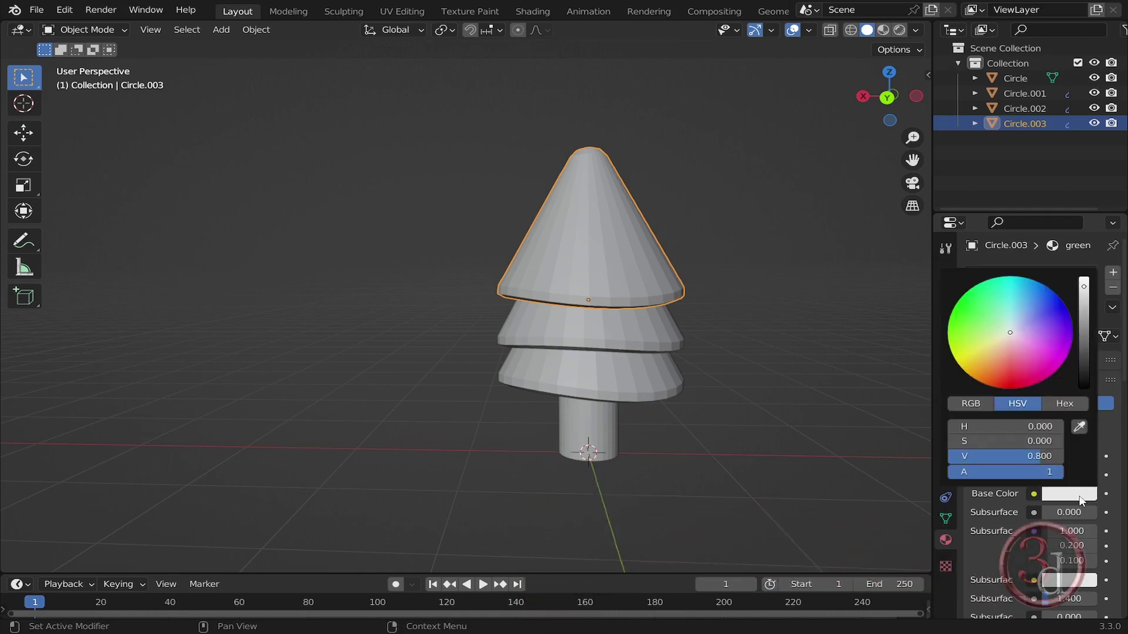
{"action": "left_click_drag", "start_coordinate": [1009, 330], "coordinate": [963, 318]}
{"action": "left_click", "coordinate": [752, 334]}
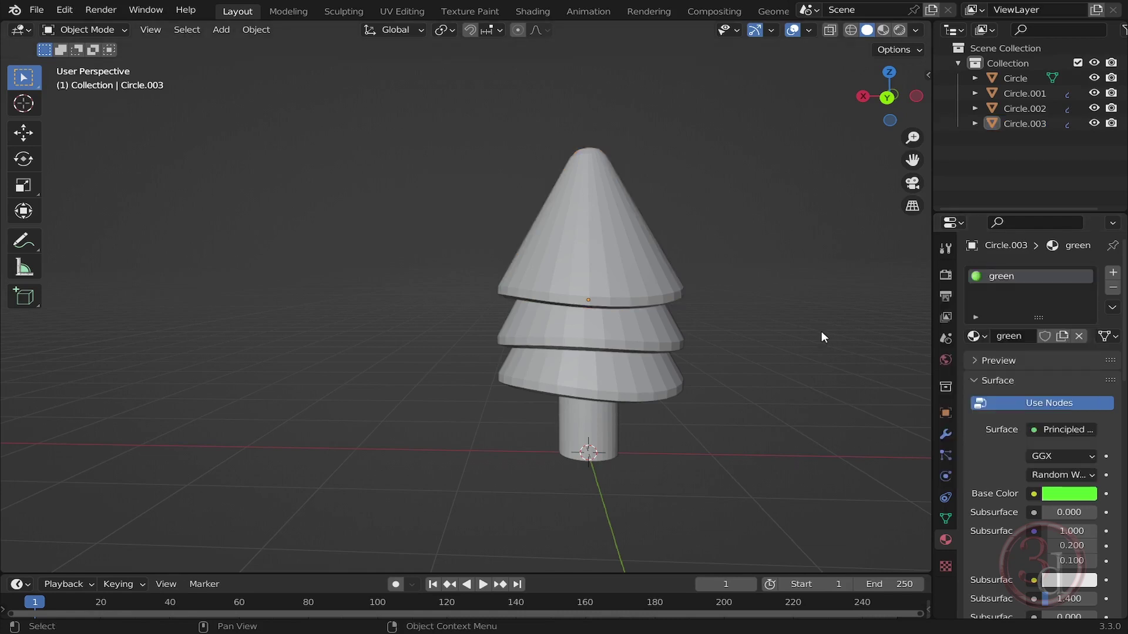
Step: Switch the viewport to Material Preview shading so the top cone shows green
{"action": "left_click", "coordinate": [564, 242]}
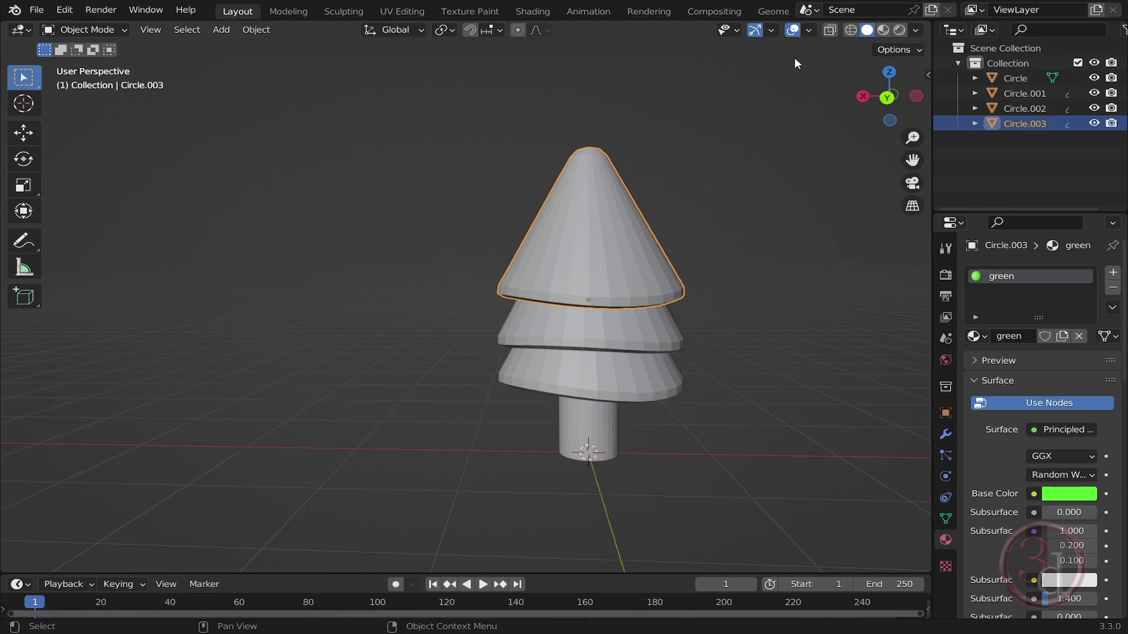
{"action": "left_click", "coordinate": [884, 31]}
{"action": "left_click", "coordinate": [710, 252]}
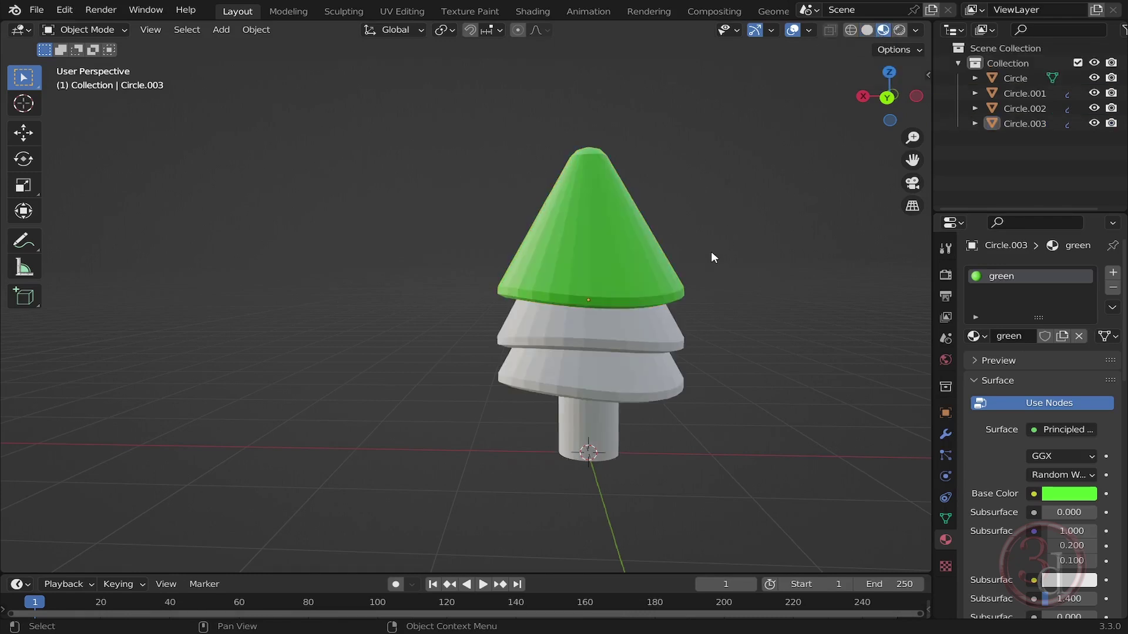
{"action": "mouse_move", "coordinate": [576, 386]}
{"action": "middle_mouse_down"}
{"action": "mouse_move", "coordinate": [811, 390]}
{"action": "mouse_move", "coordinate": [386, 386]}
{"action": "mouse_move", "coordinate": [561, 387]}
{"action": "middle_mouse_up"}
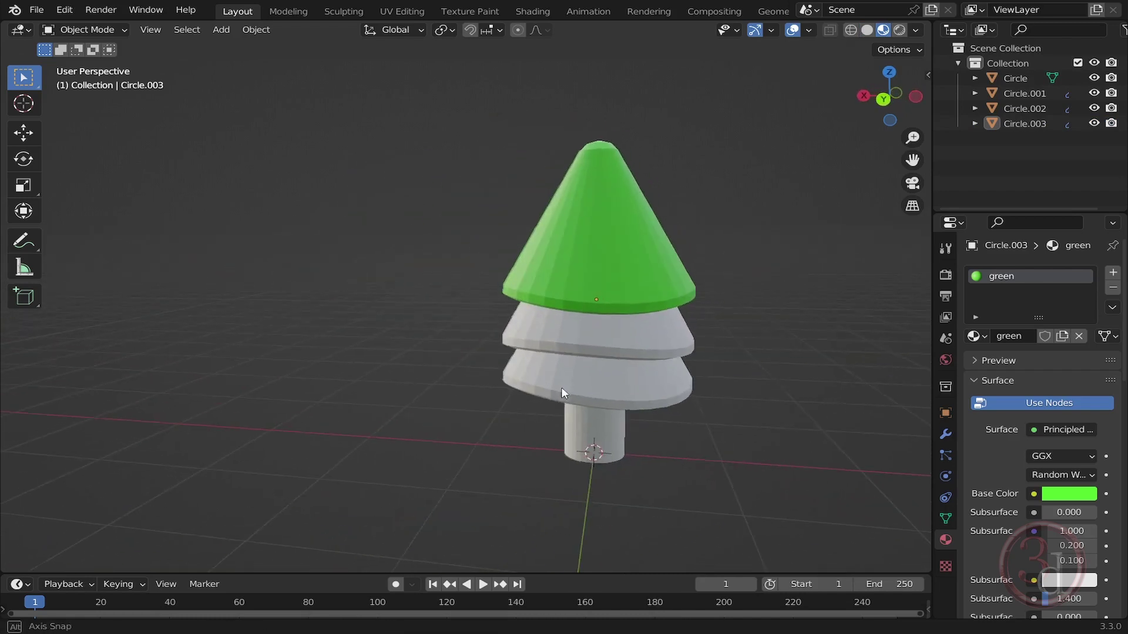
Step: Nudge the top cone's green hue slightly, toning its value to 0.800
{"action": "left_click", "coordinate": [624, 283]}
{"action": "left_click", "coordinate": [1061, 493]}
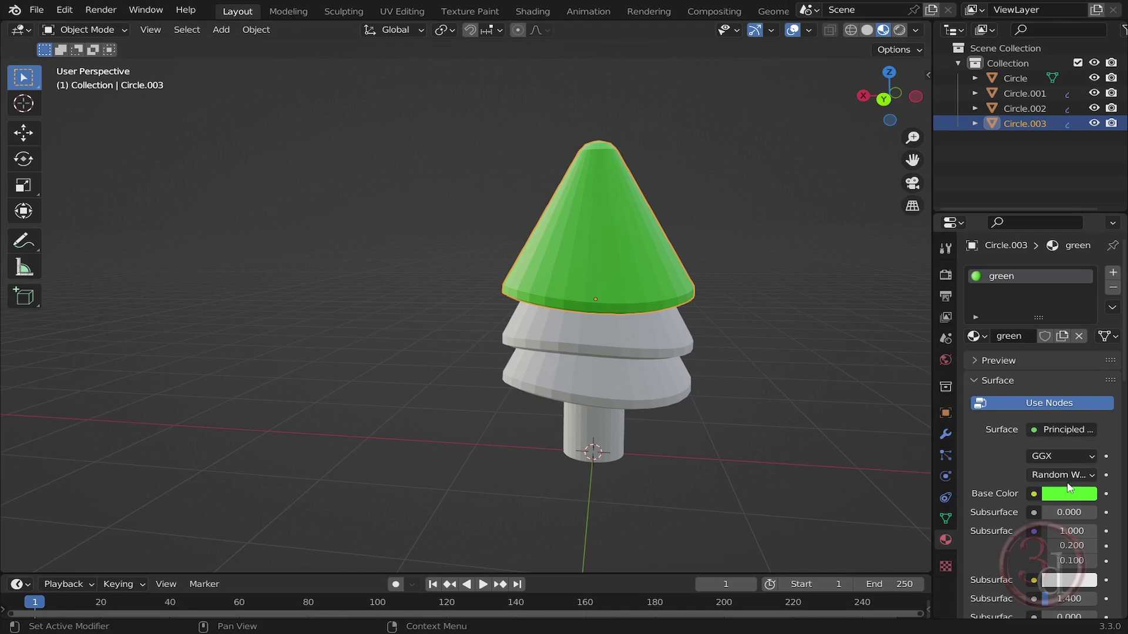
{"action": "left_click", "coordinate": [1066, 493]}
{"action": "left_click_drag", "start_coordinate": [971, 333], "coordinate": [963, 330]}
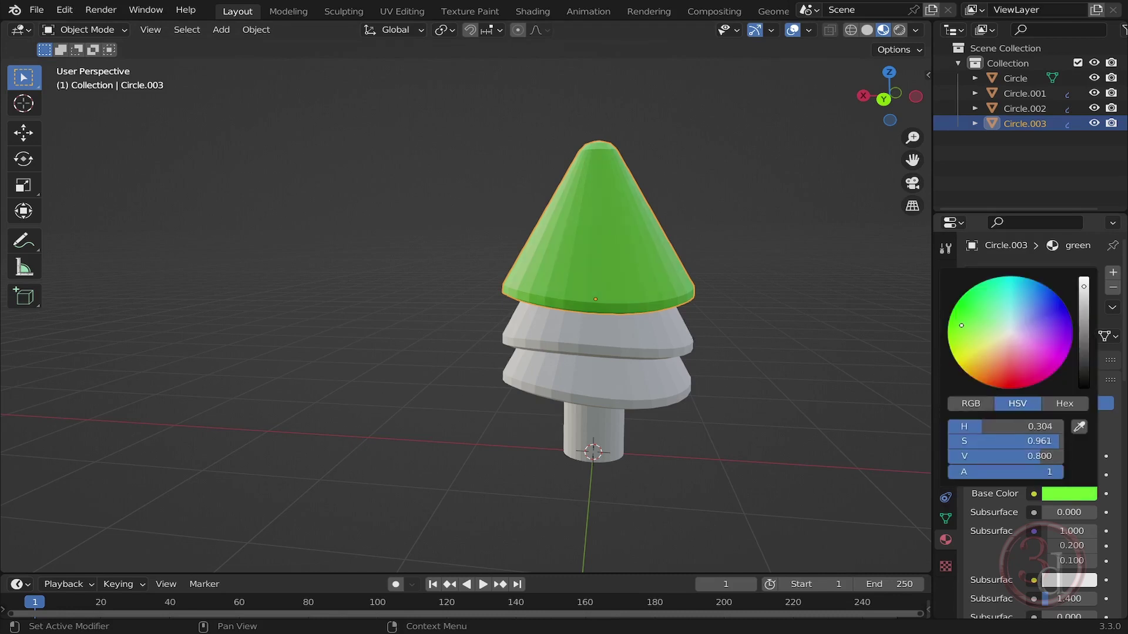
{"action": "left_click", "coordinate": [773, 336]}
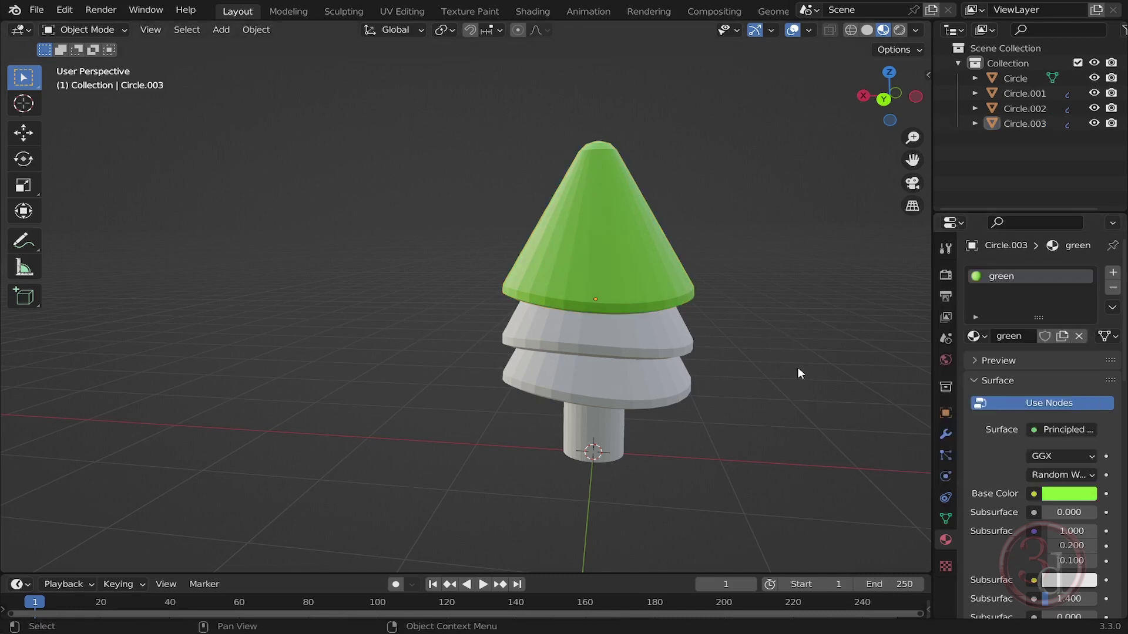
Step: Assign the existing 'green' material to the middle foliage tier
{"action": "left_click", "coordinate": [686, 326]}
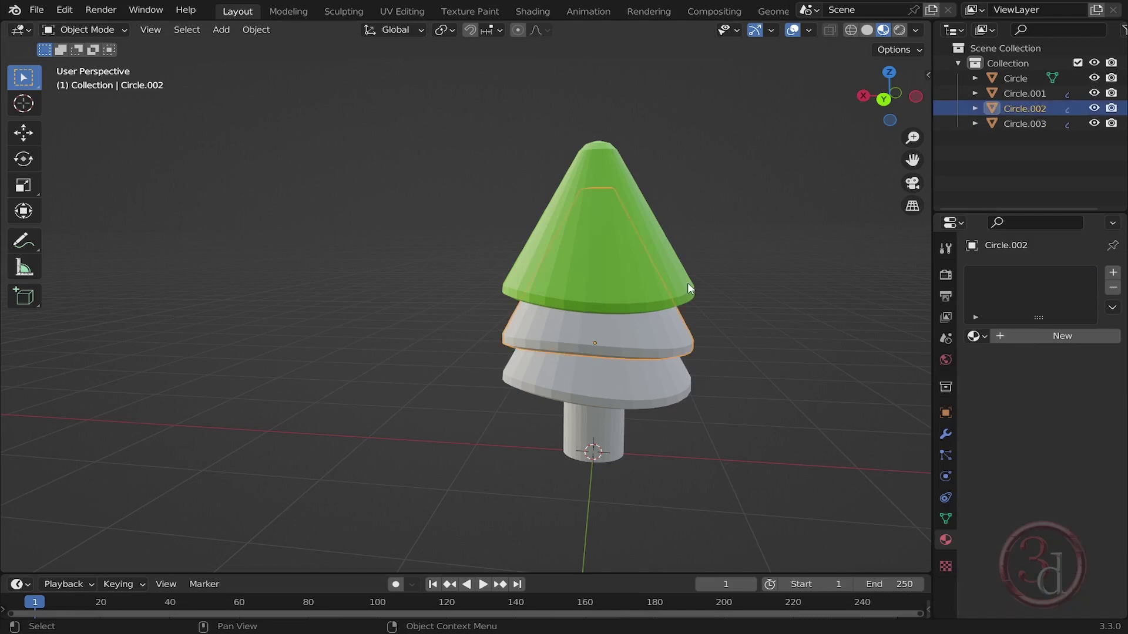
{"action": "left_click", "coordinate": [676, 262]}
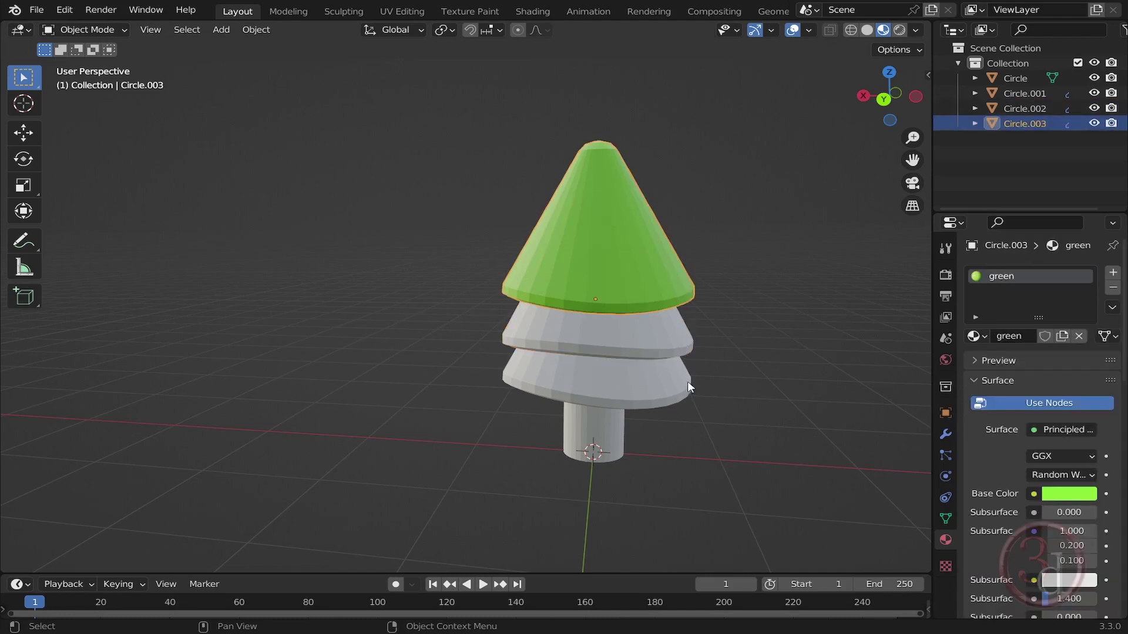
{"action": "left_click", "coordinate": [825, 402]}
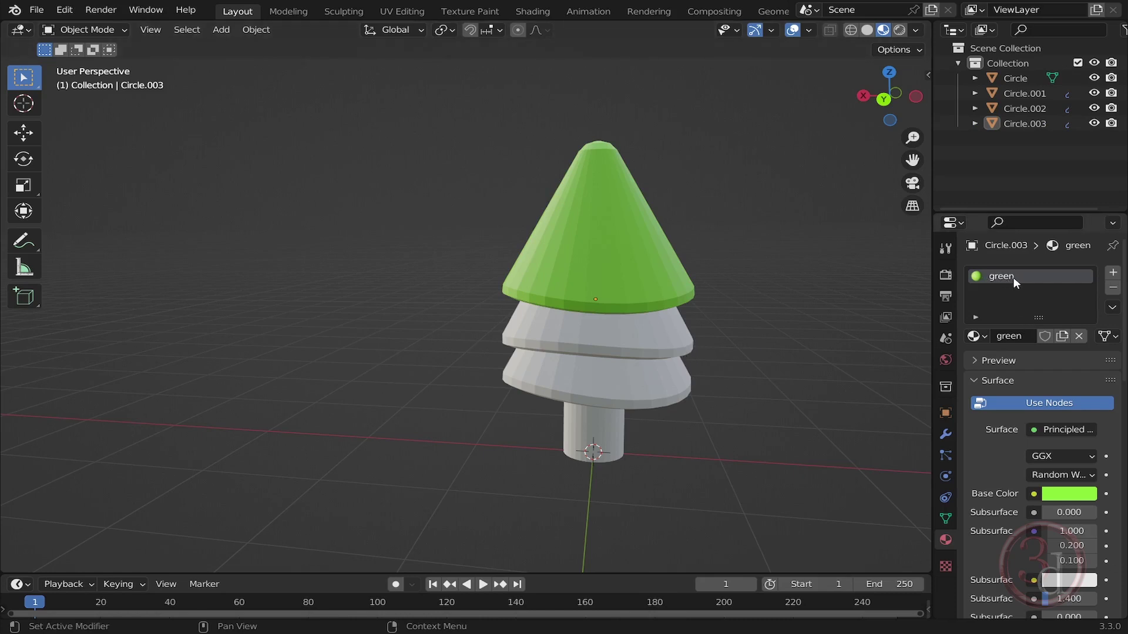
{"action": "left_click", "coordinate": [666, 341]}
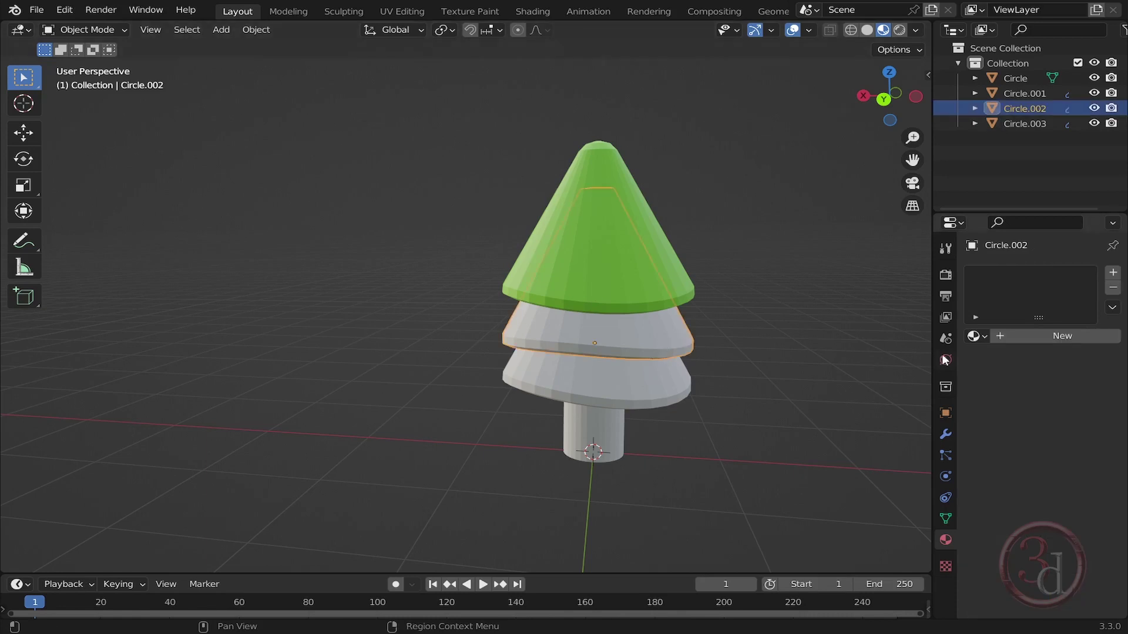
{"action": "left_click", "coordinate": [976, 337]}
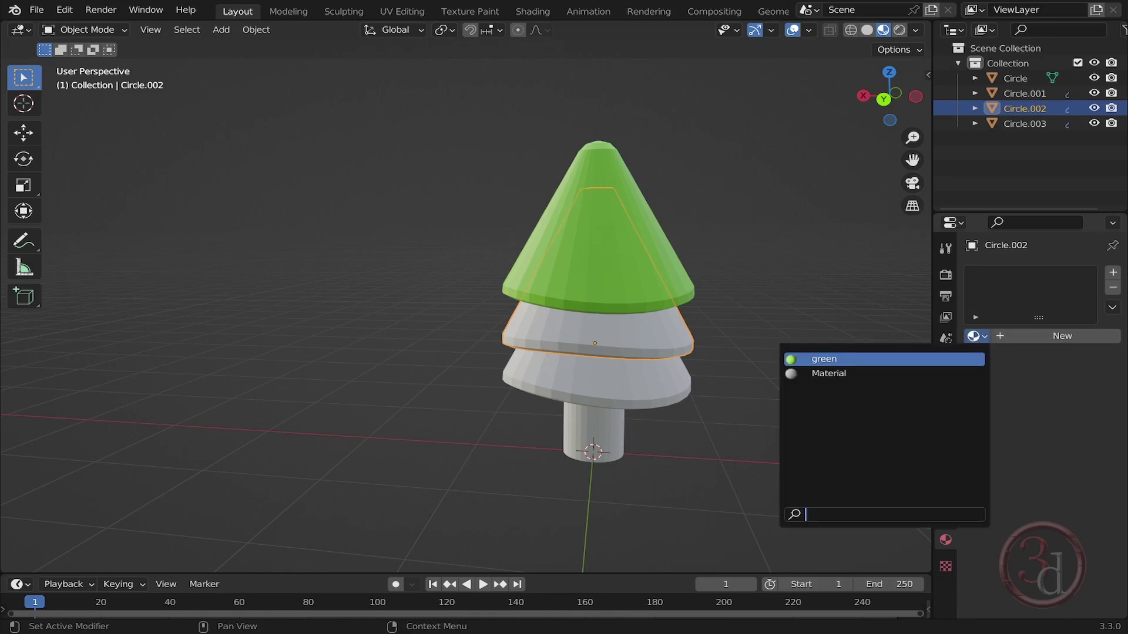
{"action": "left_click", "coordinate": [822, 359]}
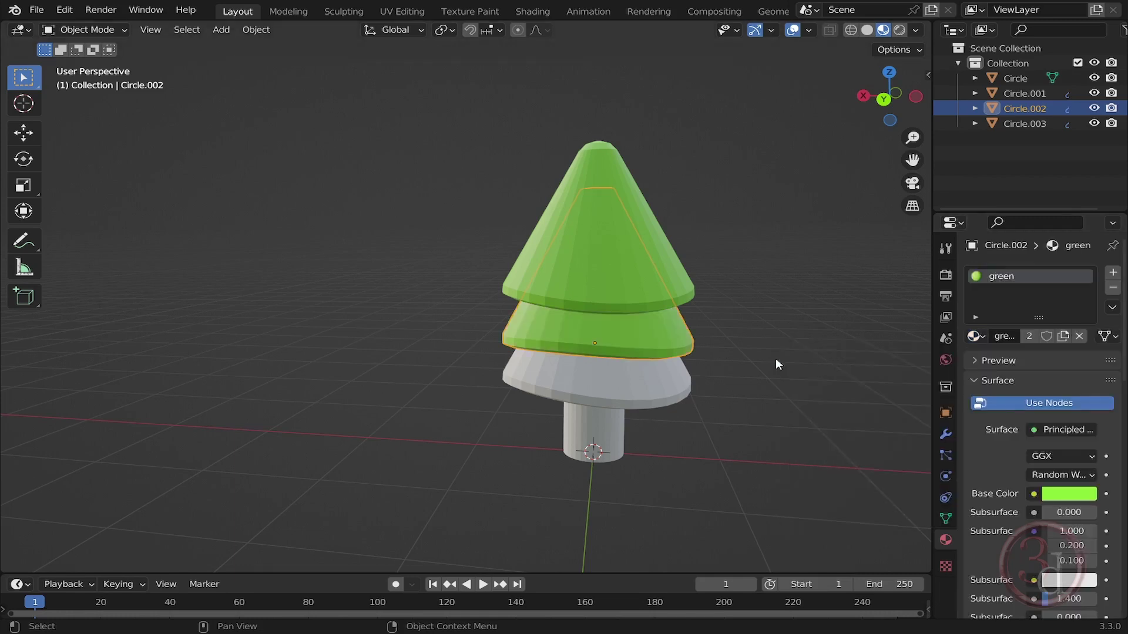
{"action": "left_click", "coordinate": [717, 372]}
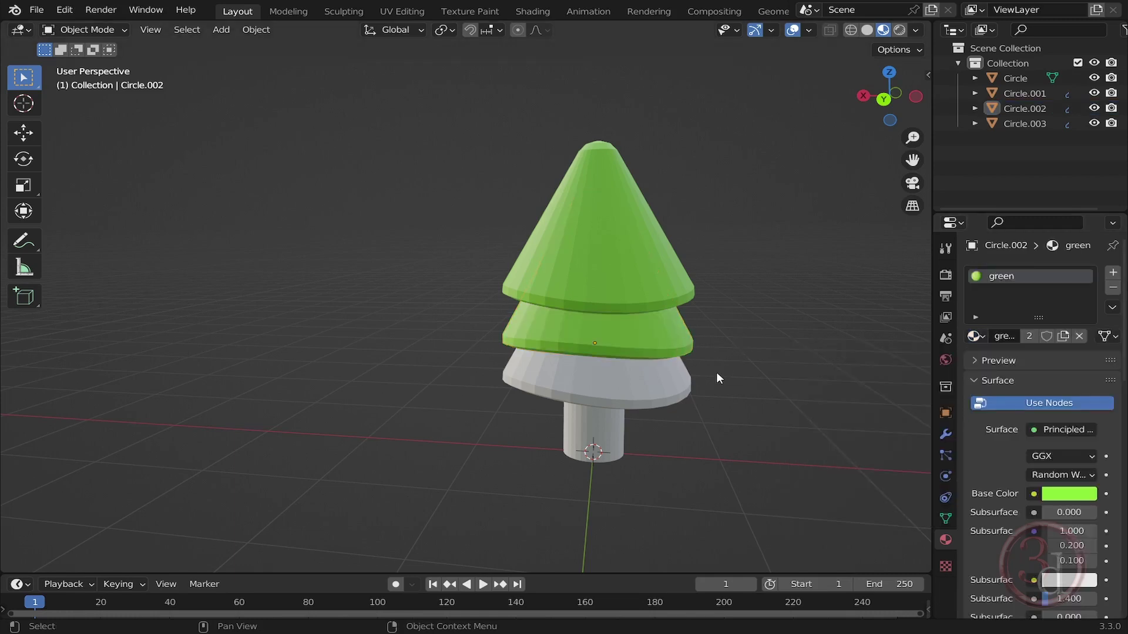
Step: Assign the 'green' material to the bottom foliage tier as well
{"action": "left_click", "coordinate": [646, 398]}
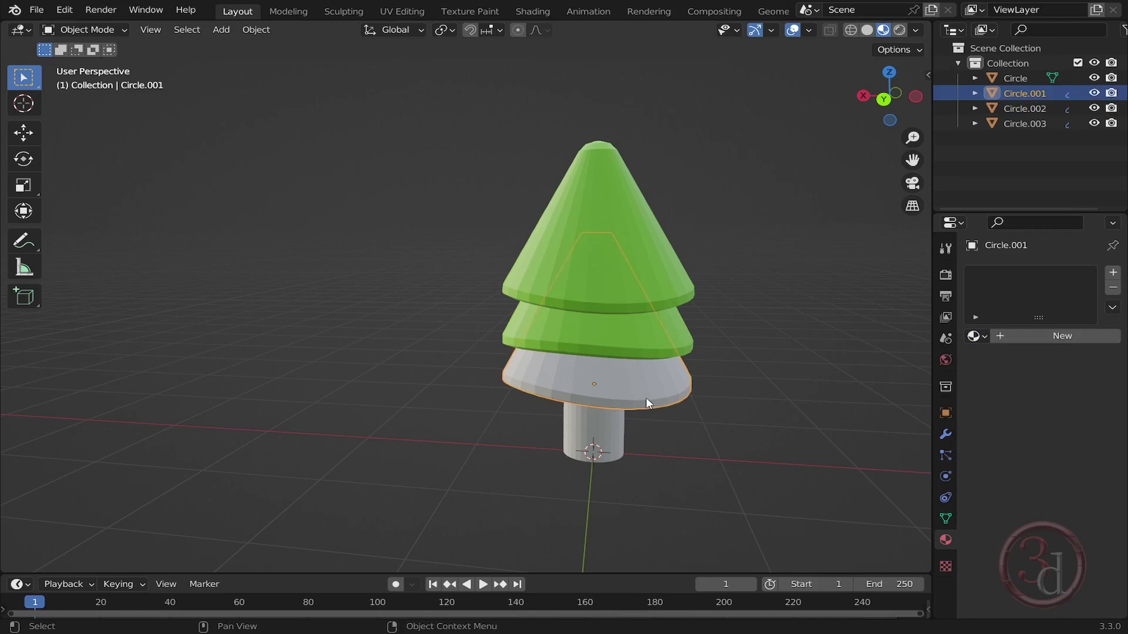
{"action": "left_click", "coordinate": [975, 337]}
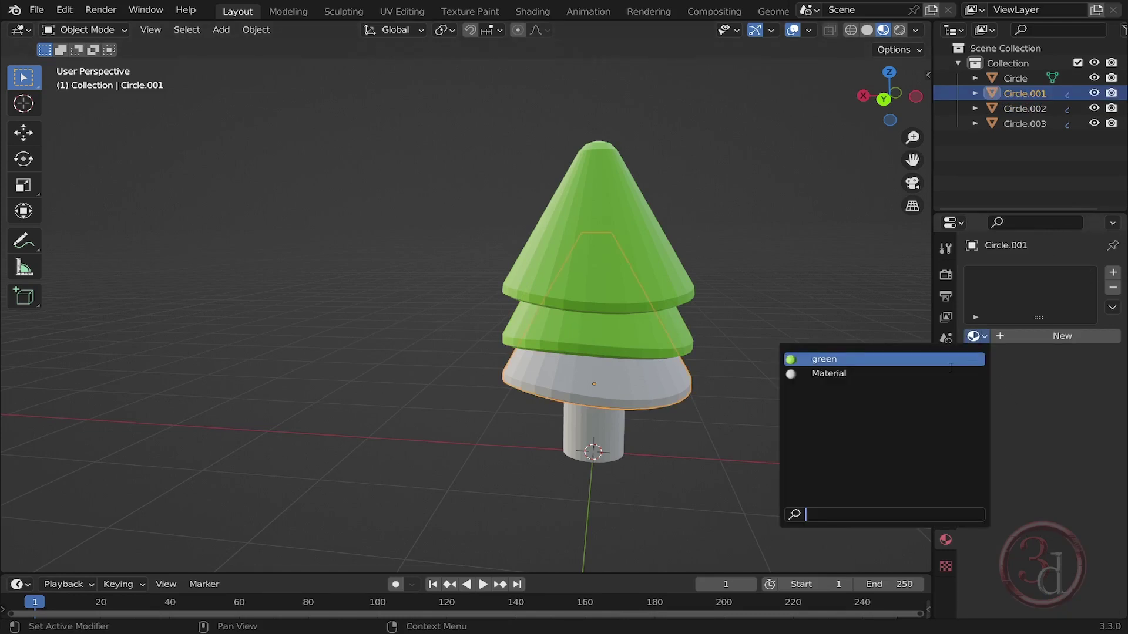
{"action": "left_click", "coordinate": [830, 359]}
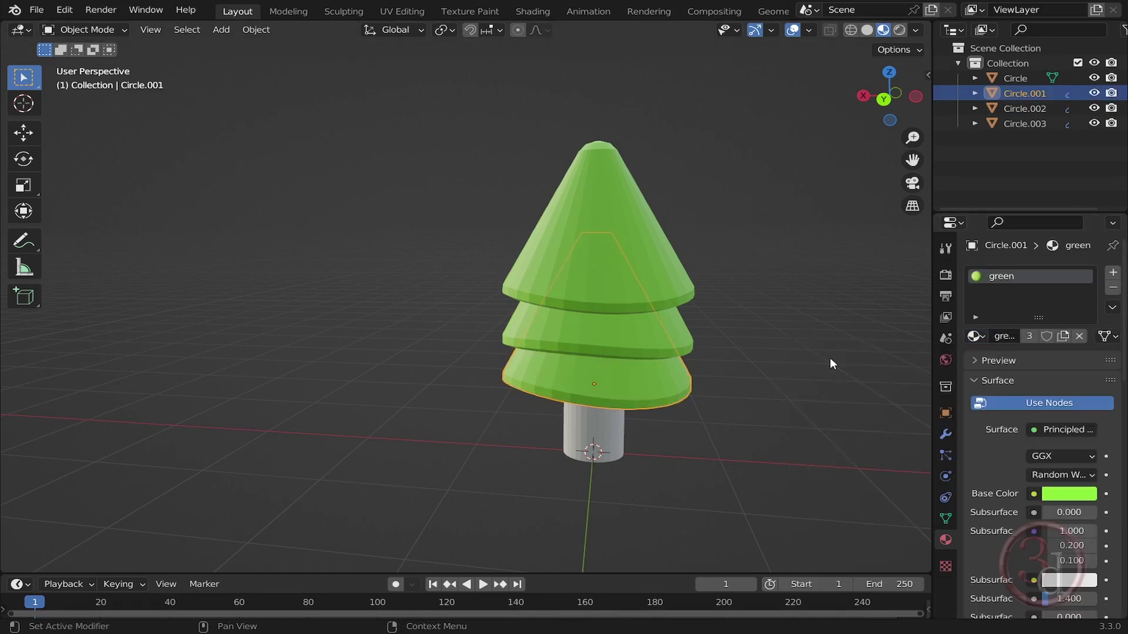
Step: Select the trunk's top edge loop in Edit Mode using see-through wireframe shading
{"action": "key", "text": "alt+a"}
{"action": "middle_click_drag", "start_coordinate": [683, 471], "coordinate": [680, 442]}
{"action": "scroll", "coordinate": [598, 416], "scroll_direction": "up", "scroll_amount": 4}
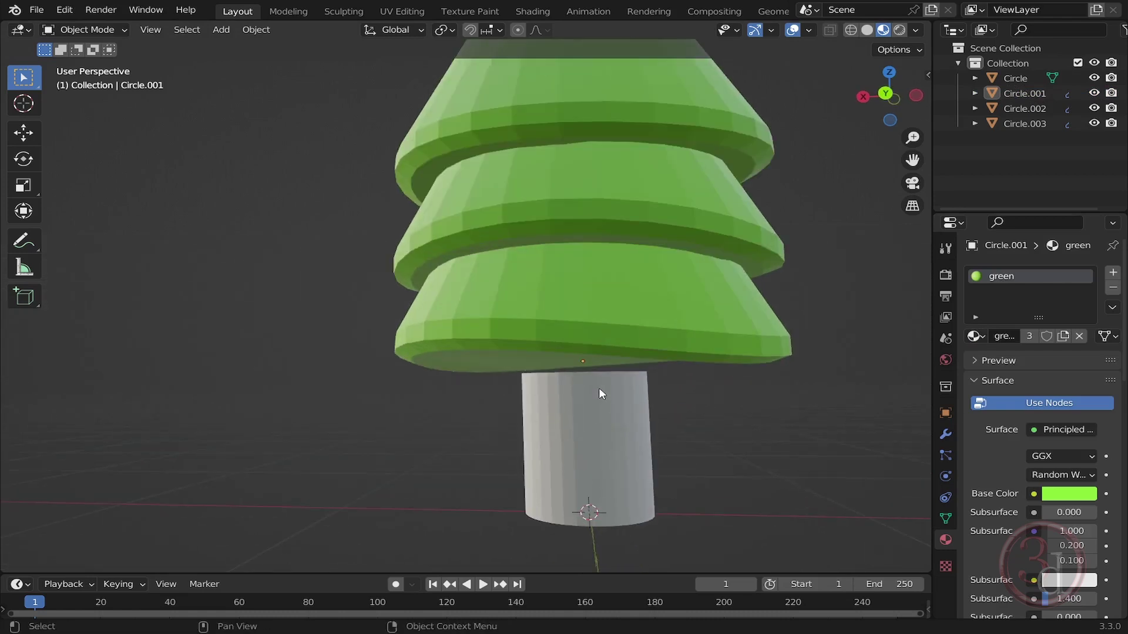
{"action": "left_click", "coordinate": [598, 389]}
{"action": "scroll", "coordinate": [743, 437], "scroll_direction": "up", "scroll_amount": 2}
{"action": "key", "text": "Tab"}
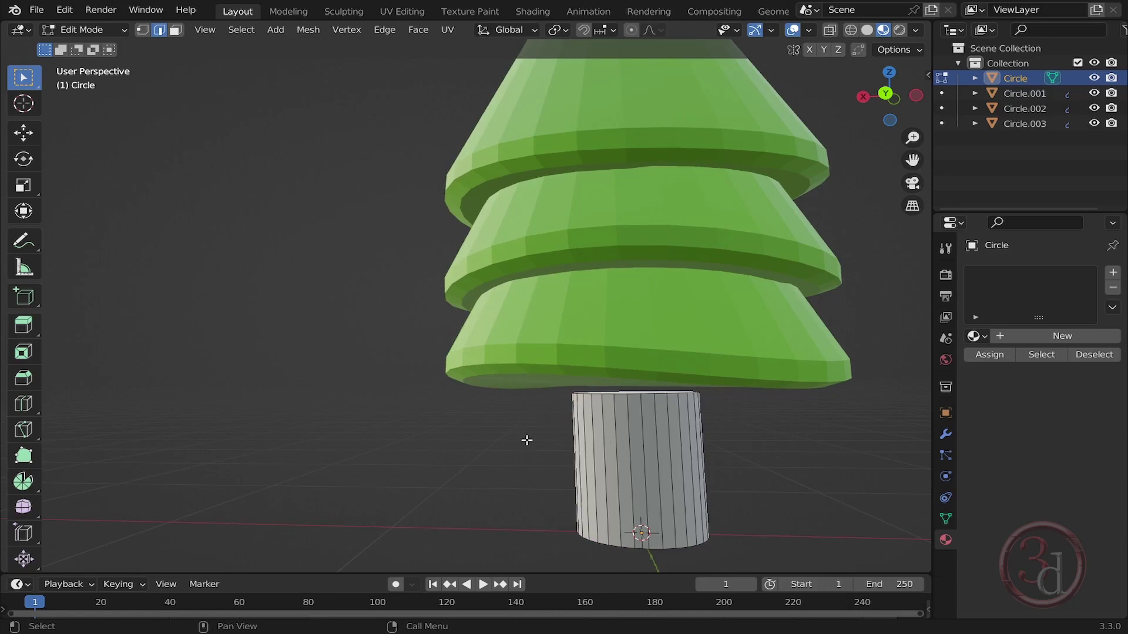
{"action": "key", "text": "z"}
{"action": "left_click", "coordinate": [455, 433]}
{"action": "left_click_drag", "start_coordinate": [458, 340], "coordinate": [794, 428]}
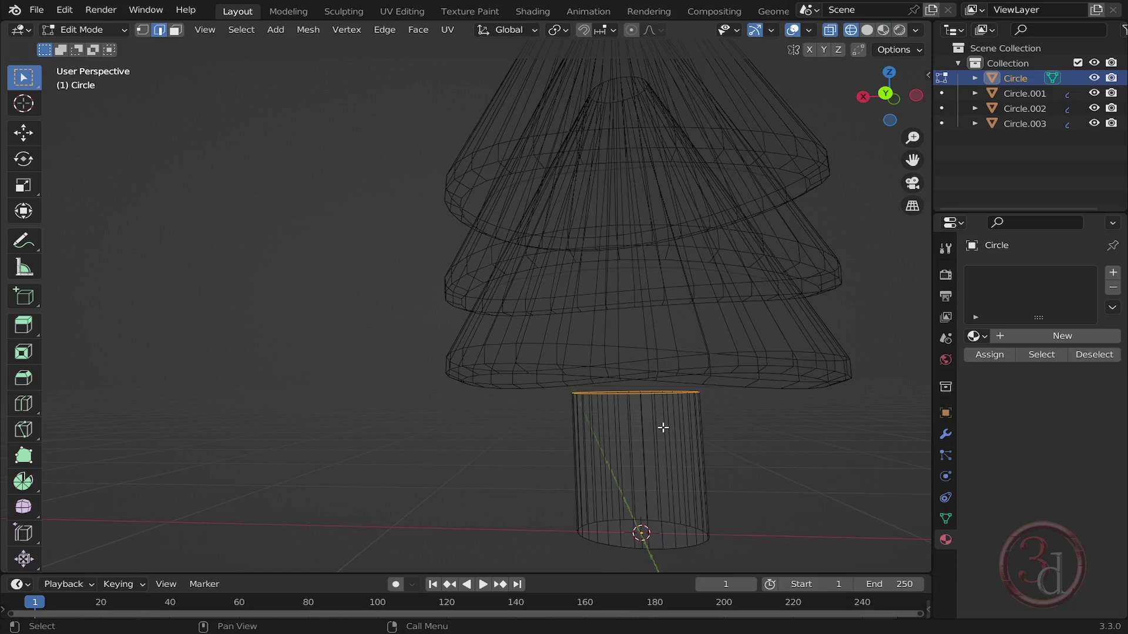
Step: Raise the trunk's top loop 15.78 cm along Z into the lowest tier
{"action": "key", "text": "g"}
{"action": "key", "text": "z"}
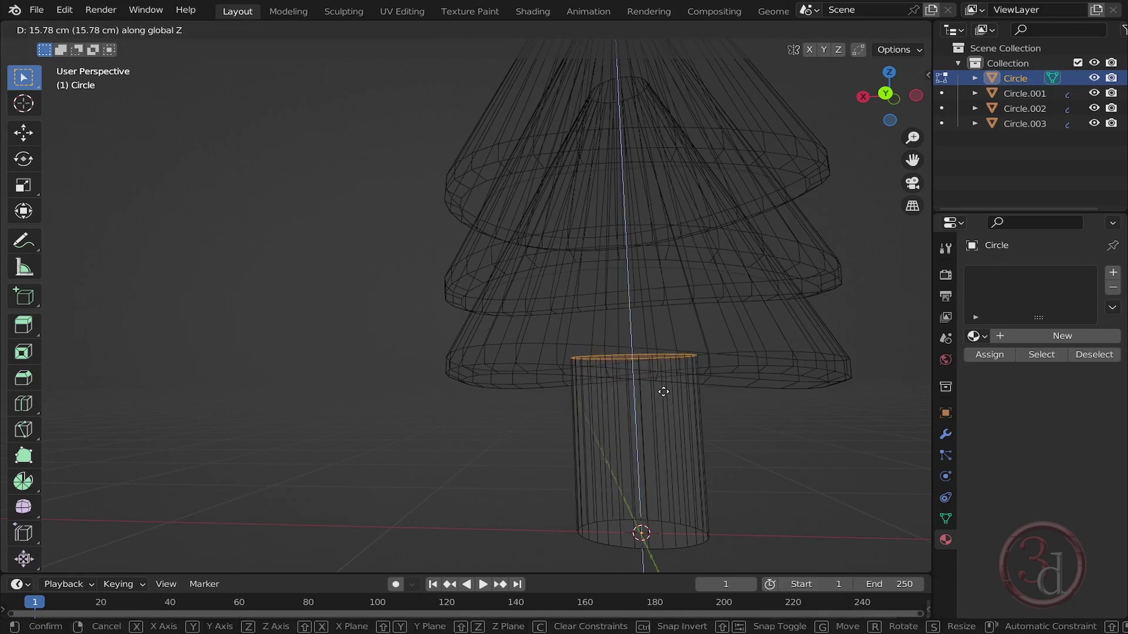
{"action": "left_click", "coordinate": [662, 380]}
{"action": "key", "text": "Tab"}
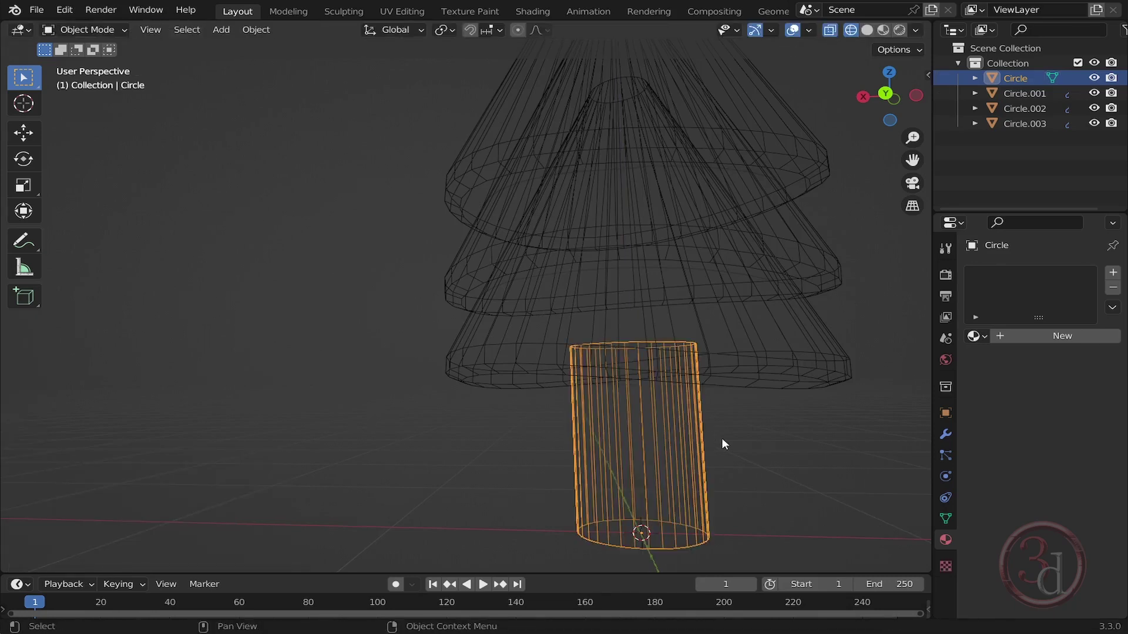
{"action": "key", "text": "shift+z"}
{"action": "left_click", "coordinate": [875, 507]}
Step: Switch the viewport back to Material Preview shading and select the trunk
{"action": "scroll", "coordinate": [622, 430], "scroll_direction": "down", "scroll_amount": 2}
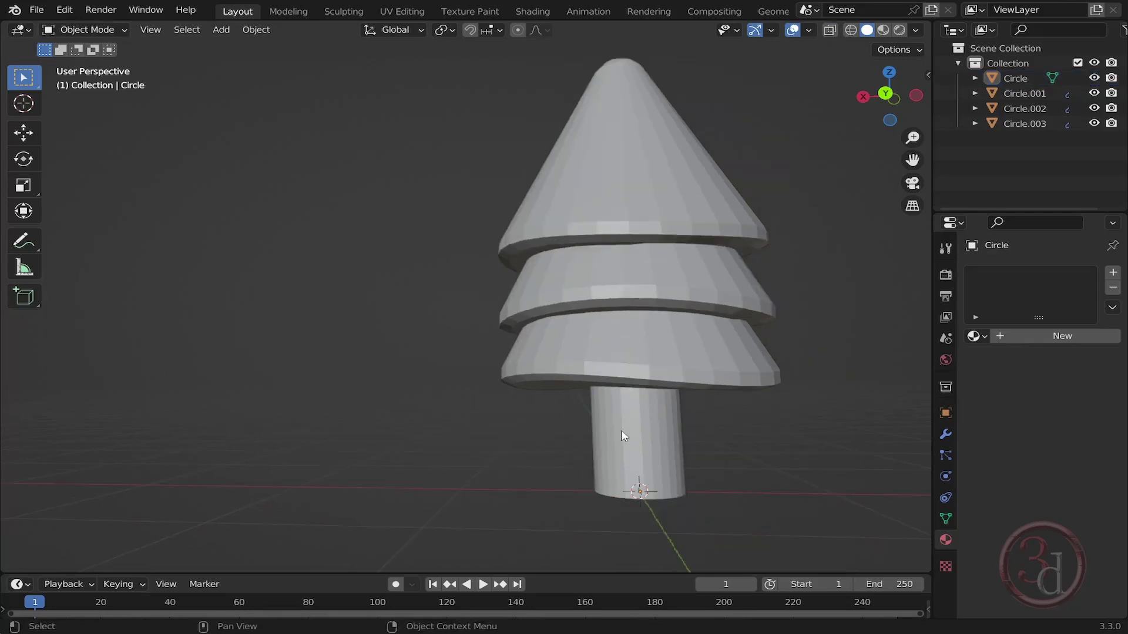
{"action": "mouse_move", "coordinate": [622, 430]}
{"action": "middle_mouse_down"}
{"action": "mouse_move", "coordinate": [808, 491]}
{"action": "mouse_move", "coordinate": [737, 494]}
{"action": "mouse_move", "coordinate": [683, 470]}
{"action": "mouse_move", "coordinate": [686, 458]}
{"action": "middle_mouse_up"}
{"action": "key", "text": "z"}
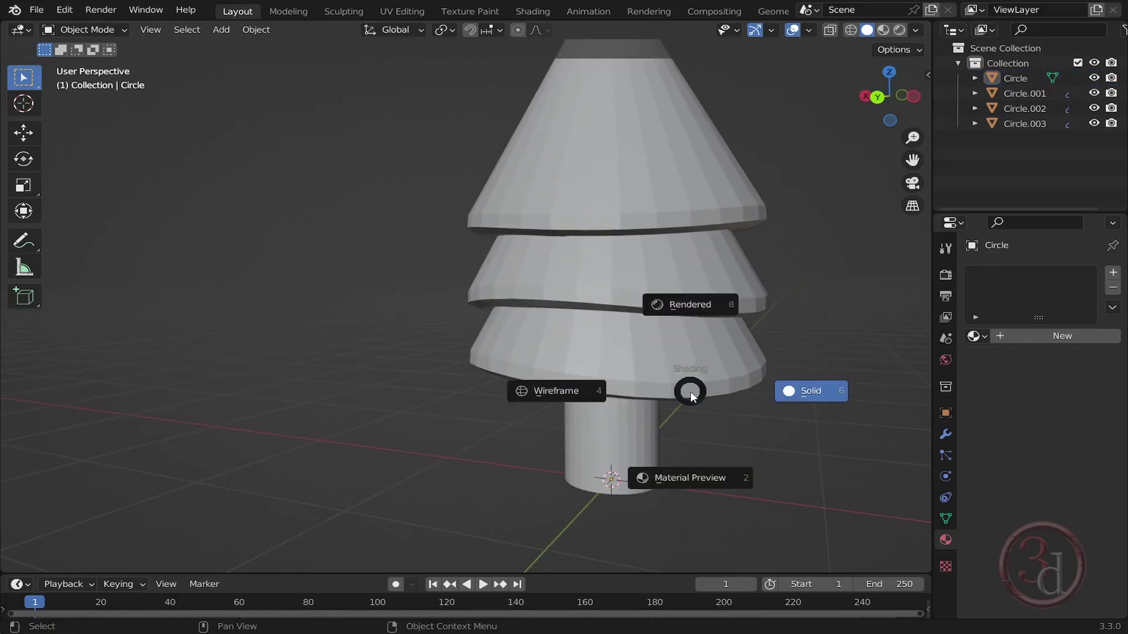
{"action": "left_click", "coordinate": [695, 480]}
{"action": "left_click", "coordinate": [640, 450]}
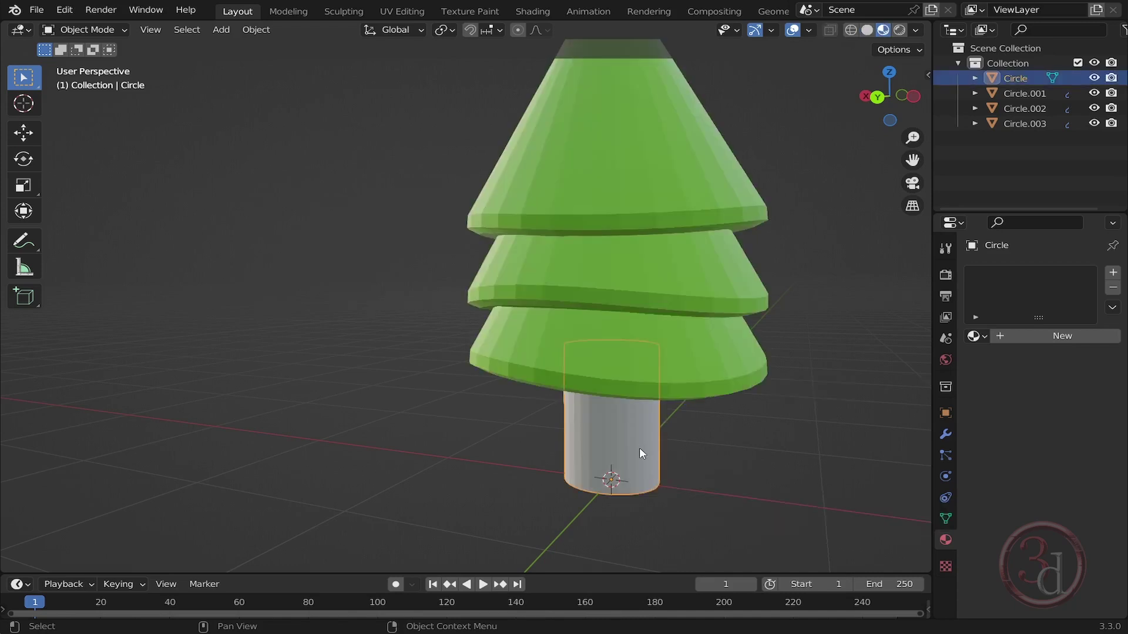
{"action": "middle_click_drag", "start_coordinate": [639, 447], "coordinate": [699, 431]}
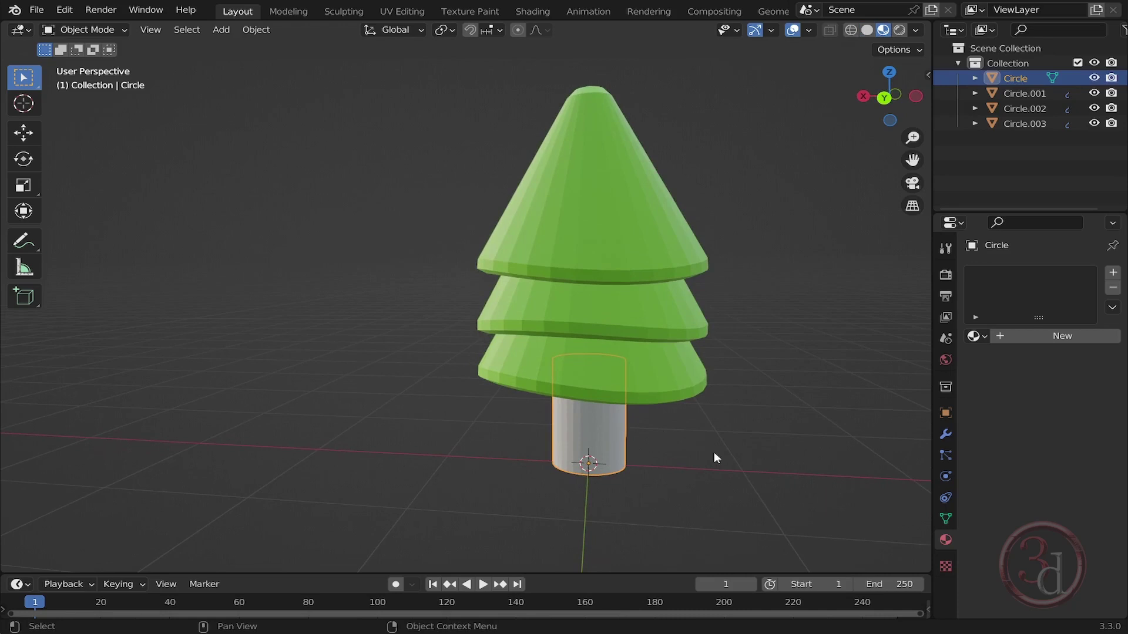
Step: Create a new material named 'trunk' and set its base colour to brown
{"action": "left_click", "coordinate": [1062, 336]}
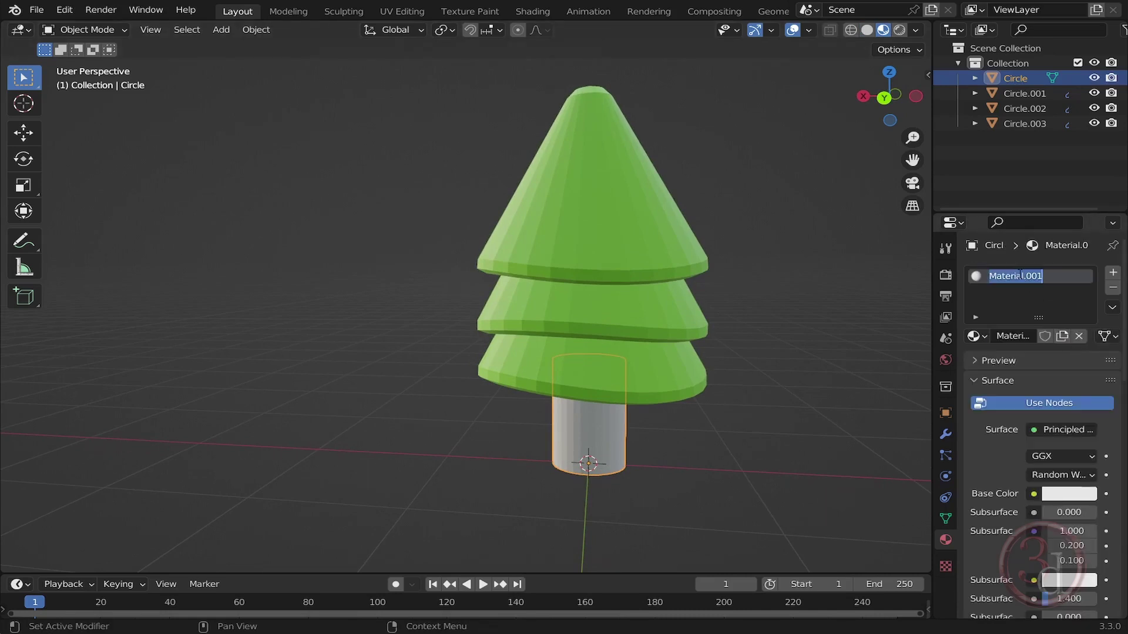
{"action": "type", "text": "tru"}
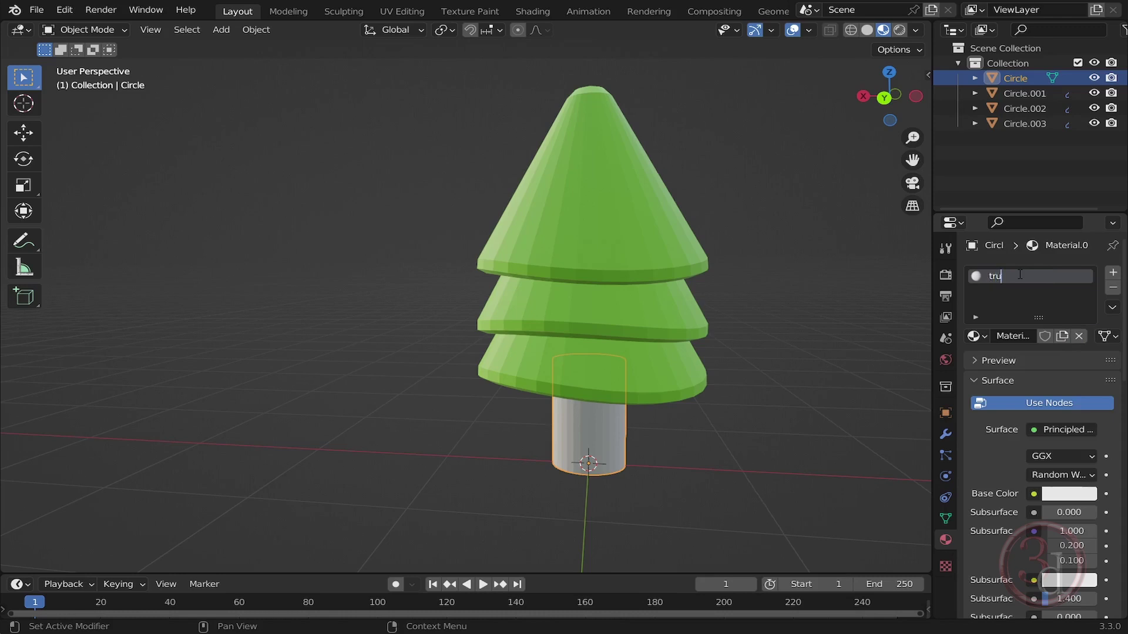
{"action": "type", "text": "nk"}
{"action": "key", "text": "Return"}
{"action": "left_click", "coordinate": [1081, 494]}
{"action": "mouse_move", "coordinate": [1005, 361]}
{"action": "left_mouse_down"}
{"action": "mouse_move", "coordinate": [998, 340]}
{"action": "mouse_move", "coordinate": [957, 359]}
{"action": "mouse_move", "coordinate": [976, 356]}
{"action": "left_mouse_up"}
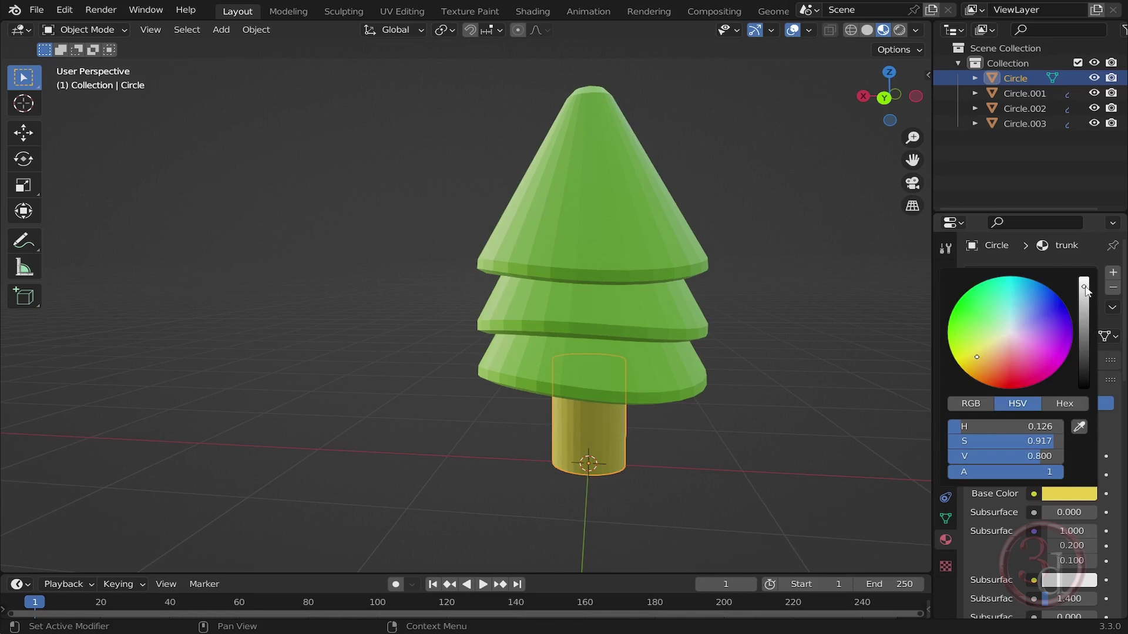
{"action": "left_click_drag", "start_coordinate": [1085, 289], "coordinate": [1084, 343]}
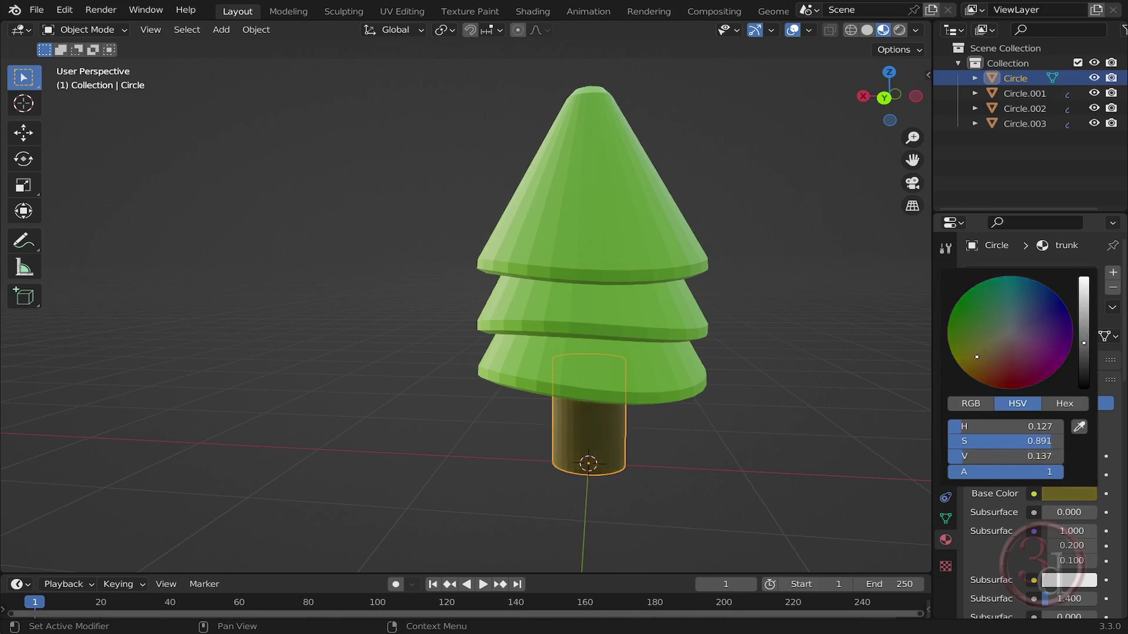
{"action": "left_click_drag", "start_coordinate": [982, 354], "coordinate": [980, 361]}
{"action": "left_click_drag", "start_coordinate": [752, 420], "coordinate": [787, 477]}
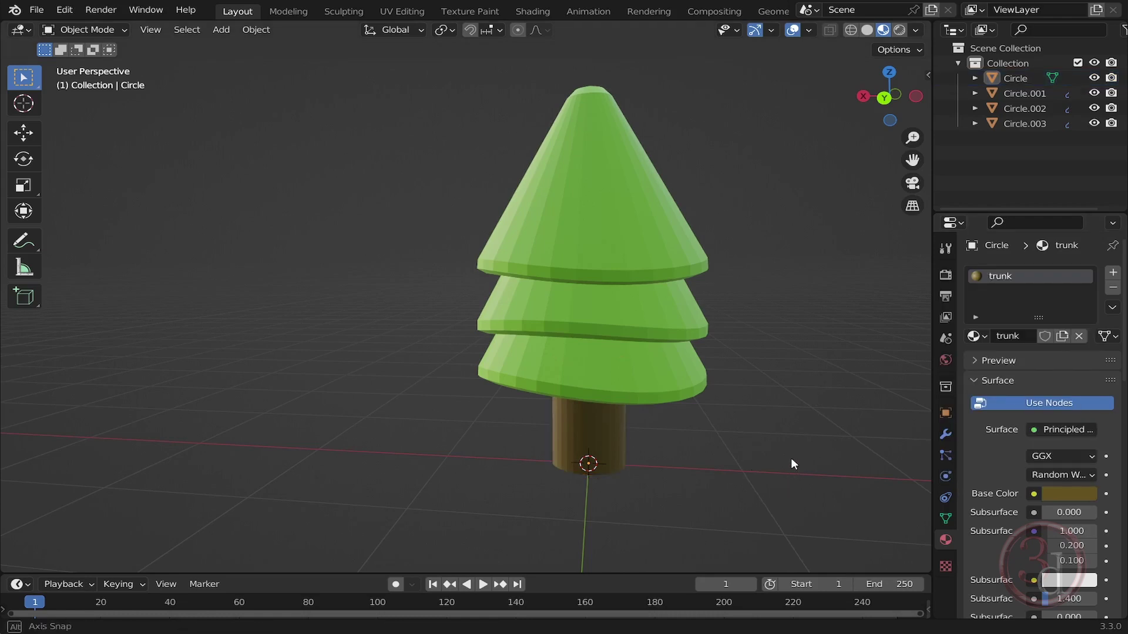
Step: Darken the trunk's base colour further to a warm dark brown (value about 0.08)
{"action": "middle_click_drag", "start_coordinate": [791, 457], "coordinate": [728, 444]}
{"action": "scroll", "coordinate": [728, 450], "scroll_direction": "down", "scroll_amount": 2}
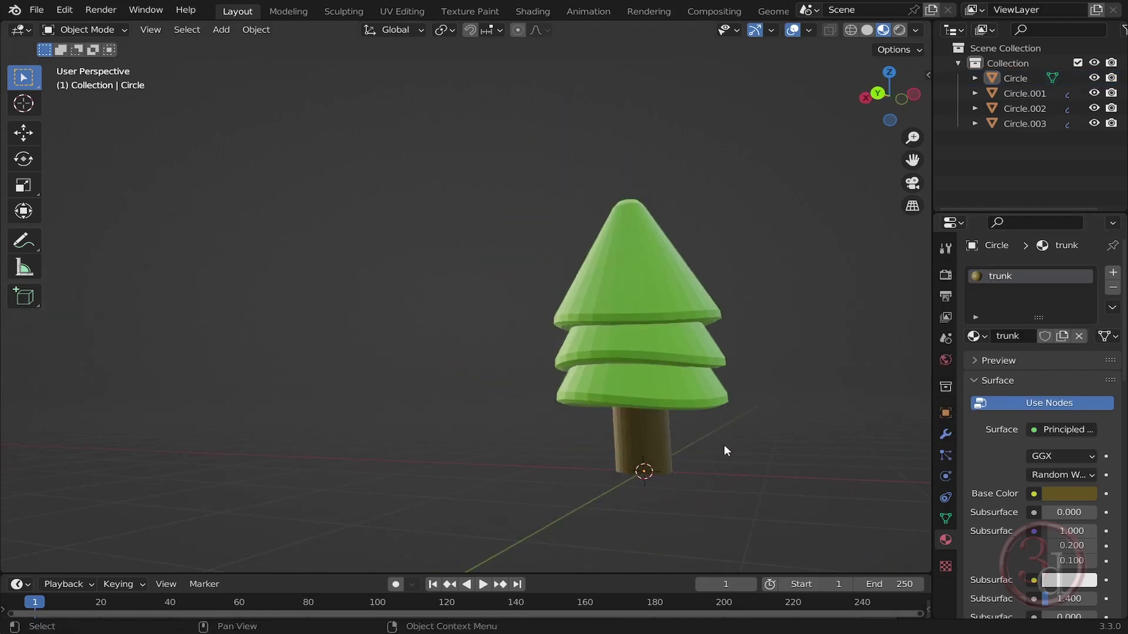
{"action": "left_click", "coordinate": [658, 443]}
{"action": "left_click", "coordinate": [1057, 493]}
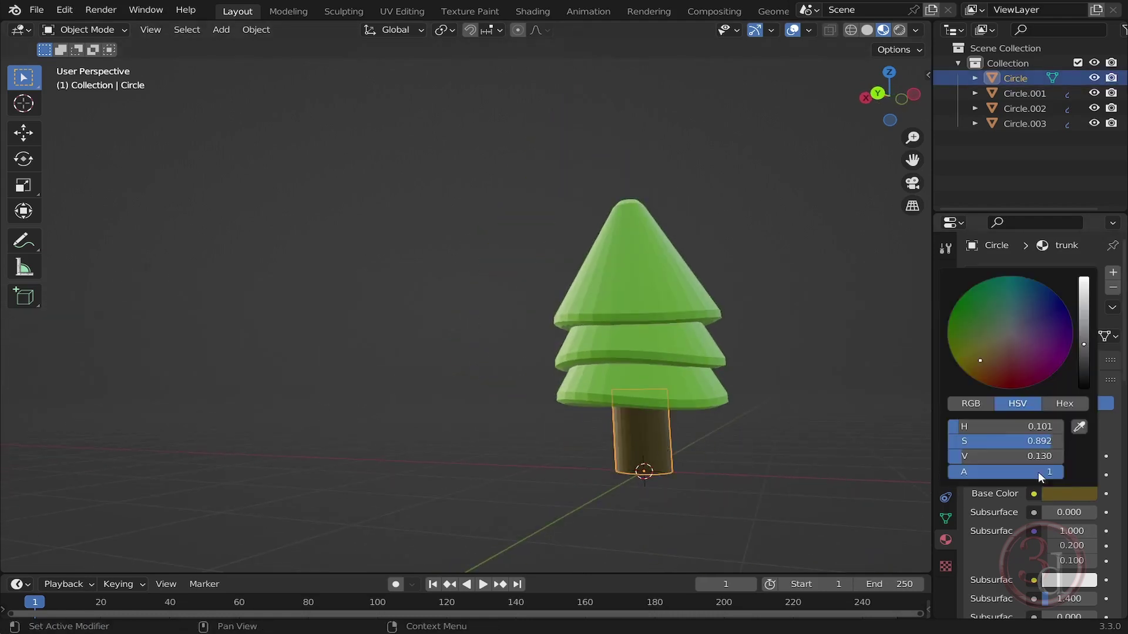
{"action": "left_click_drag", "start_coordinate": [1085, 349], "coordinate": [1083, 354]}
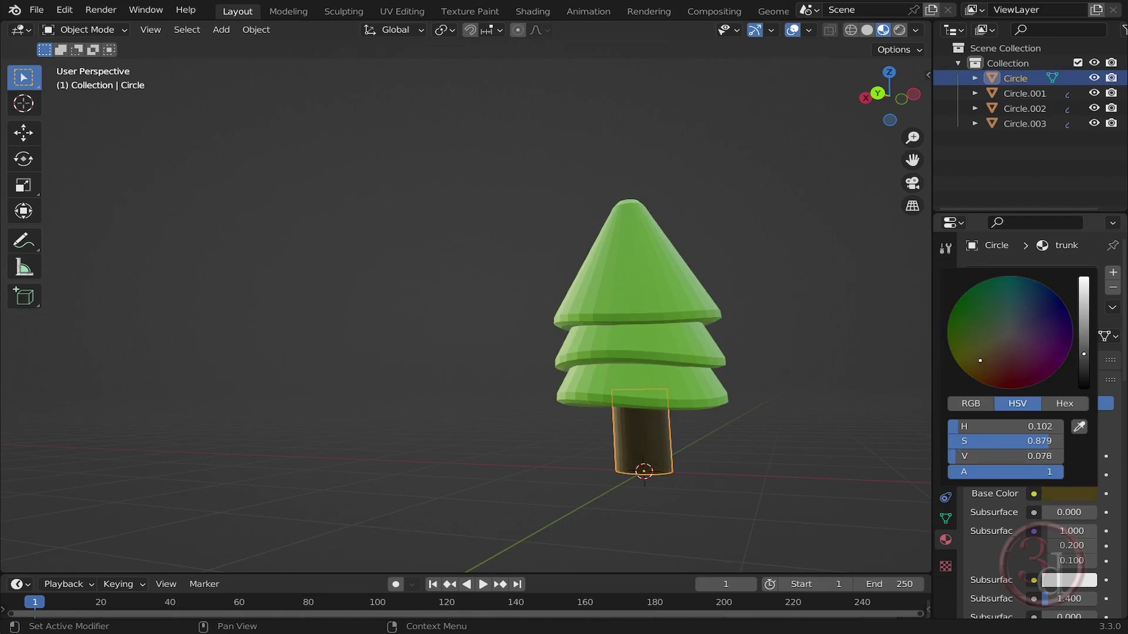
{"action": "left_click_drag", "start_coordinate": [972, 361], "coordinate": [983, 366]}
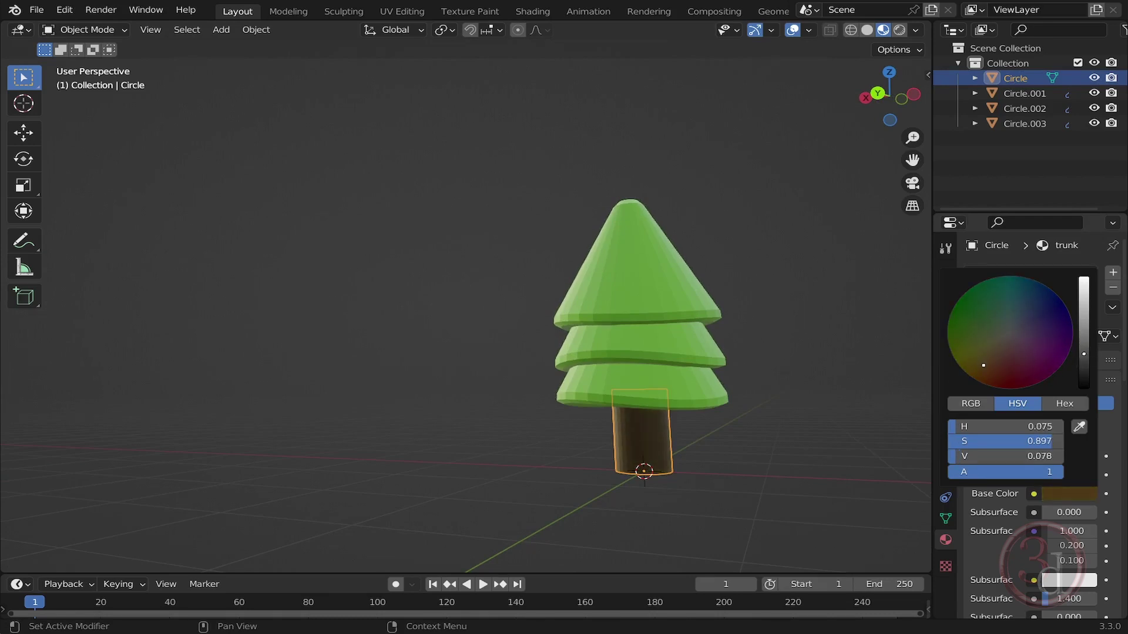
{"action": "left_click", "coordinate": [790, 433]}
{"action": "middle_click_drag", "start_coordinate": [752, 443], "coordinate": [720, 448]}
{"action": "scroll", "coordinate": [670, 453], "scroll_direction": "up", "scroll_amount": 4}
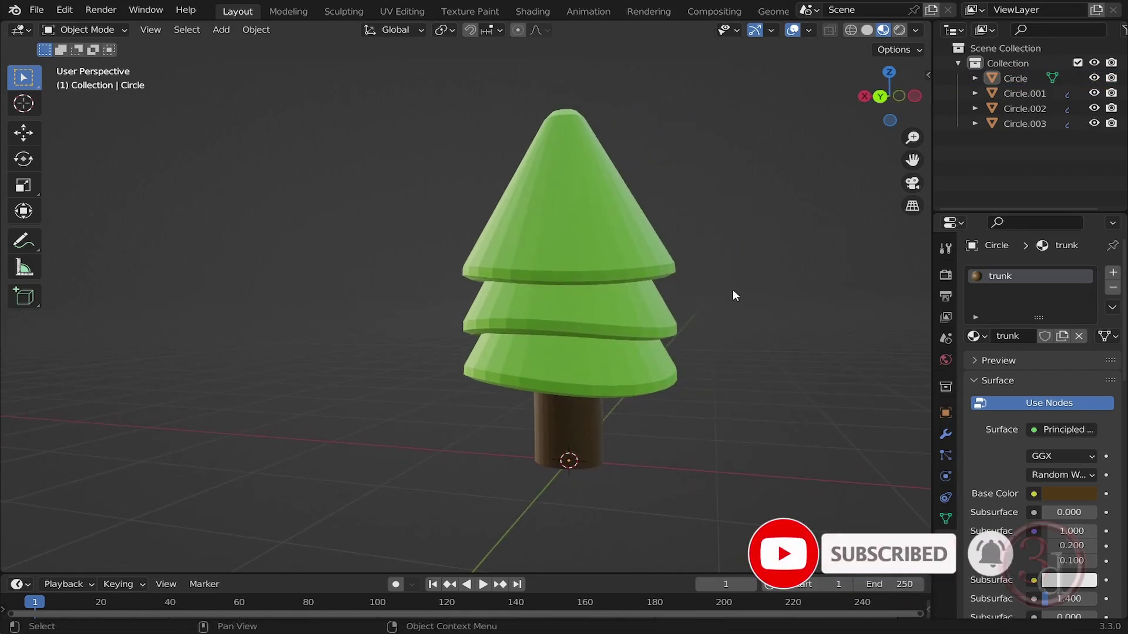
{"action": "scroll", "coordinate": [717, 284], "scroll_direction": "down", "scroll_amount": 2}
{"action": "middle_click_drag", "start_coordinate": [530, 365], "coordinate": [787, 376]}
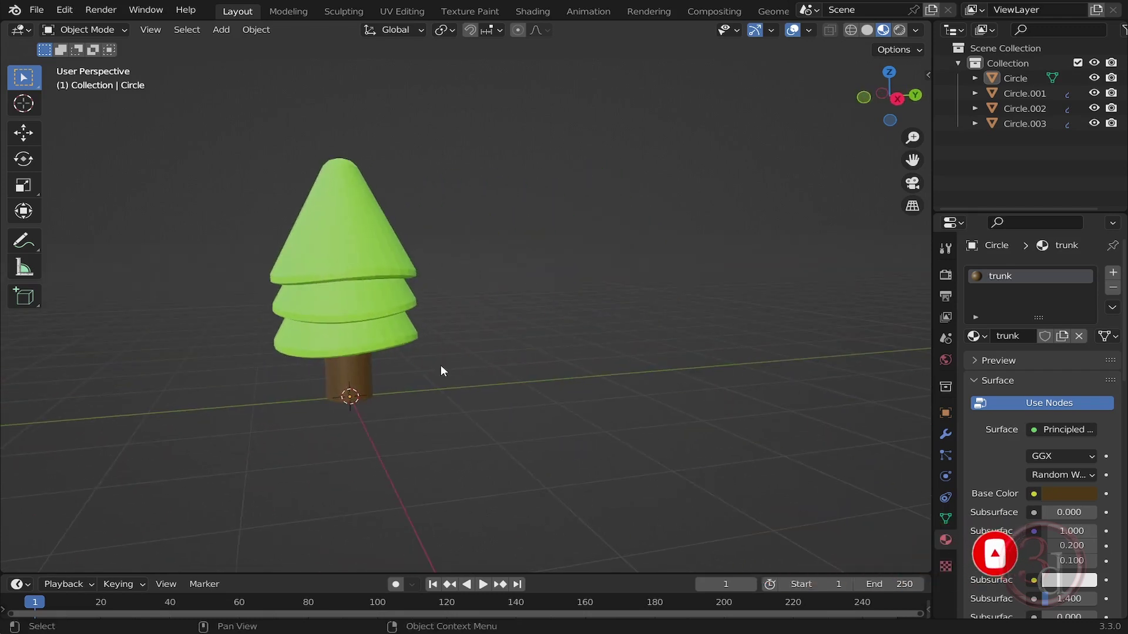
{"action": "middle_click_drag", "start_coordinate": [440, 370], "coordinate": [368, 387]}
{"action": "scroll", "coordinate": [509, 383], "scroll_direction": "up", "scroll_amount": 2}
{"action": "middle_click_drag", "start_coordinate": [718, 410], "coordinate": [707, 362], "text": "shift"}
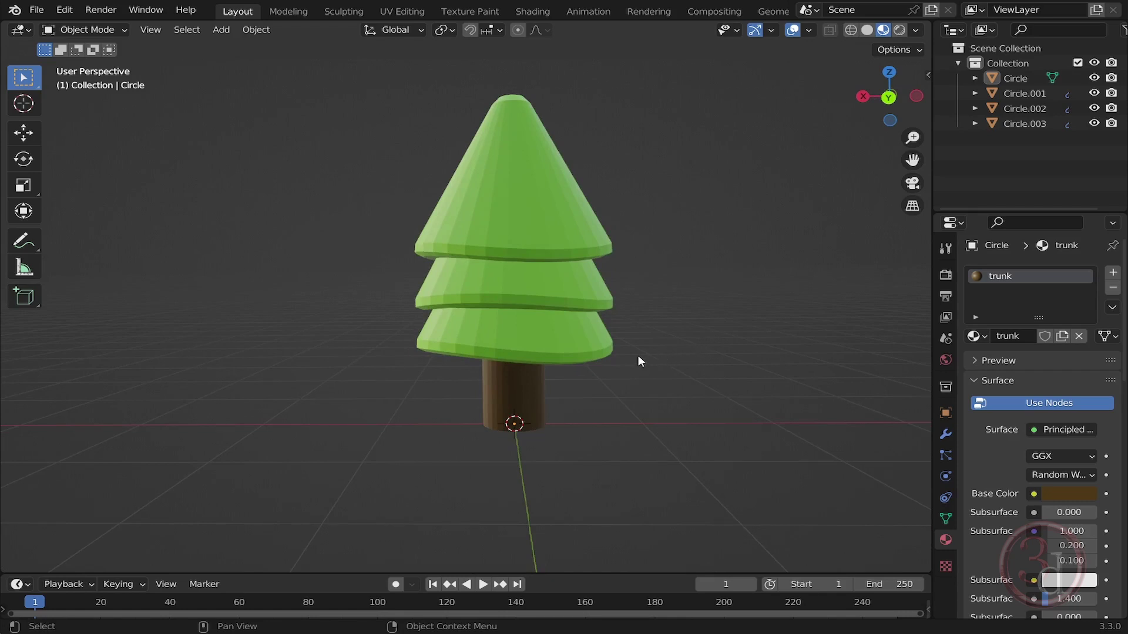
{"action": "middle_click_drag", "start_coordinate": [638, 354], "coordinate": [672, 357], "text": "shift"}
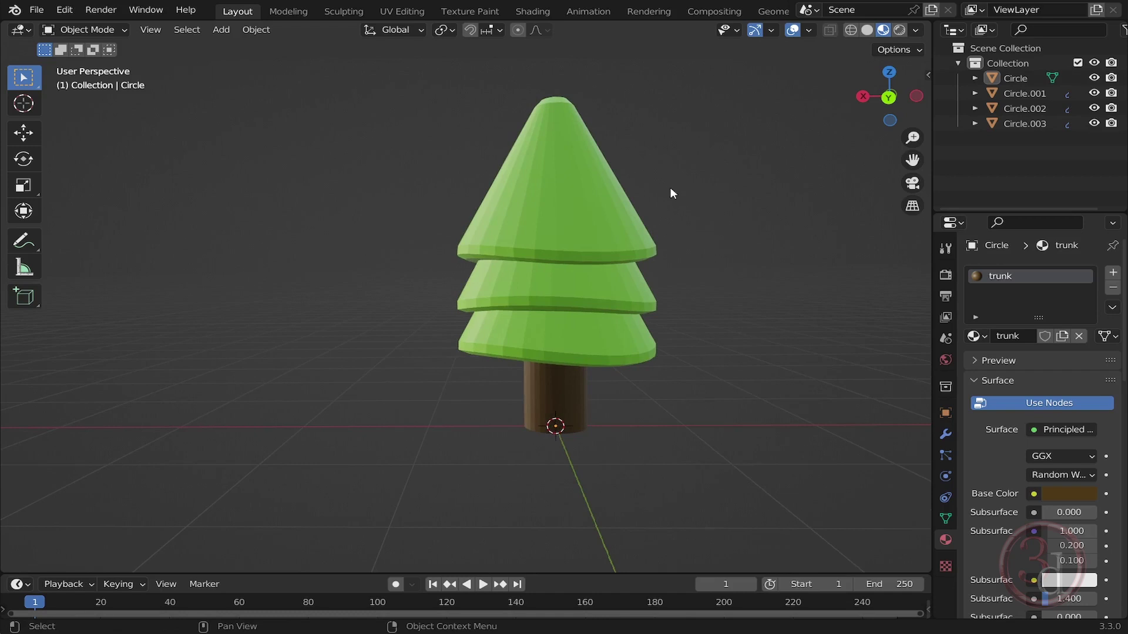
{"action": "left_click", "coordinate": [588, 189]}
{"action": "mouse_move", "coordinate": [665, 270]}
{"action": "middle_mouse_down"}
{"action": "mouse_move", "coordinate": [457, 279]}
{"action": "mouse_move", "coordinate": [674, 275]}
{"action": "mouse_move", "coordinate": [658, 287]}
{"action": "middle_mouse_up"}
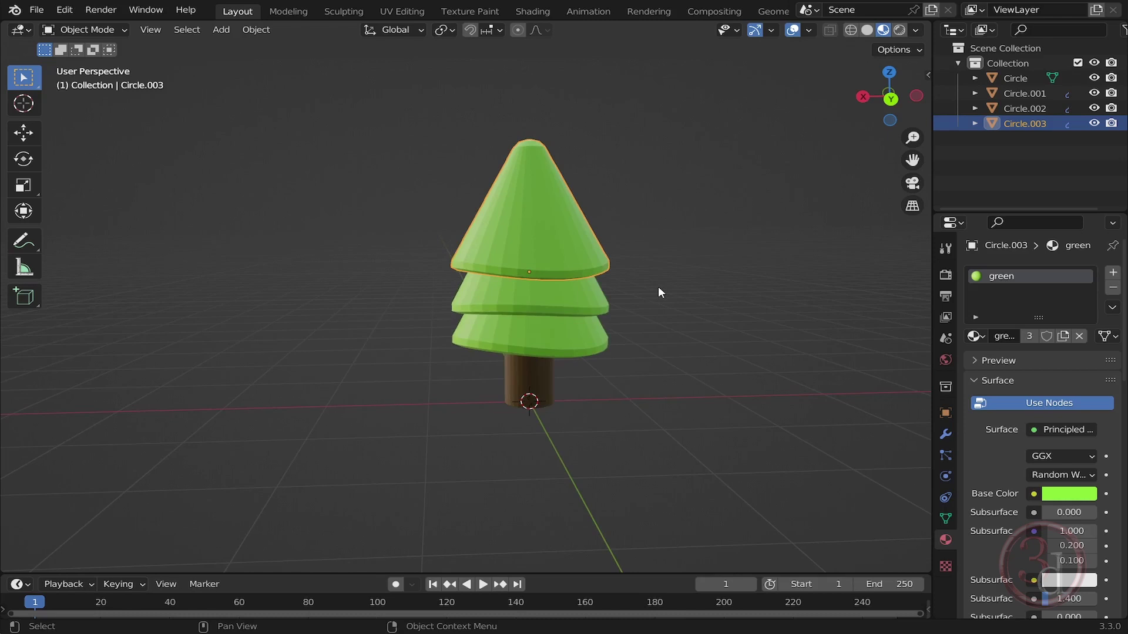